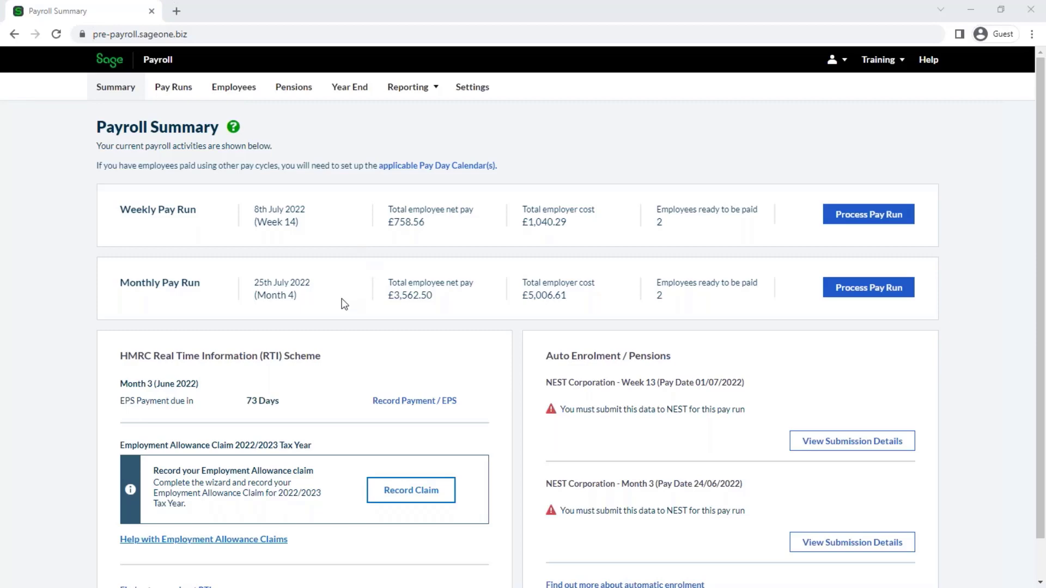
# Step: Review the payroll summary, pay runs, employees, pensions, year end, reporting and settings areas, returning to the summary
pyautogui.scroll(-1, 344, 304)
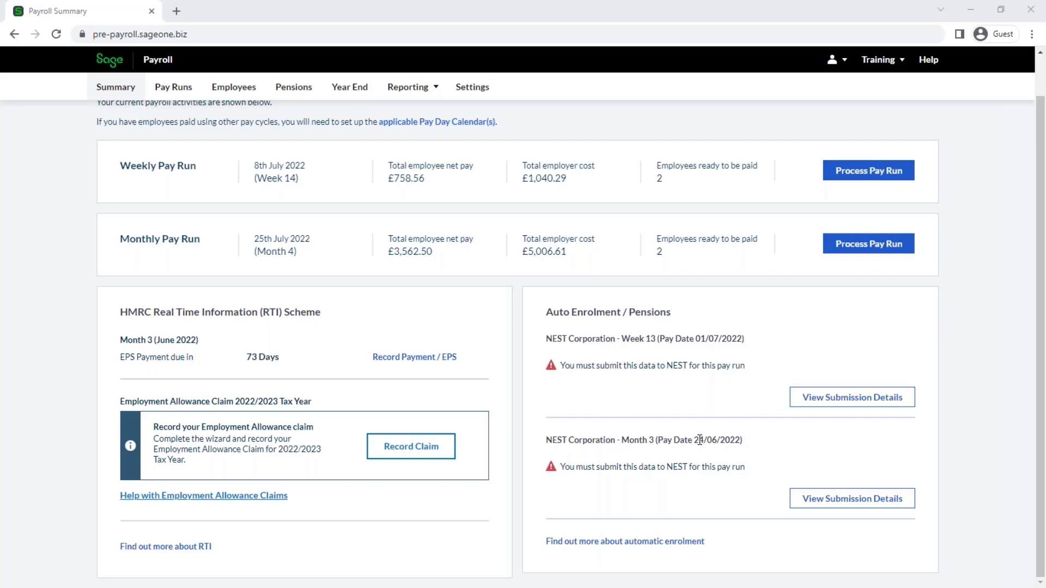
pyautogui.scroll(1, 699, 440)
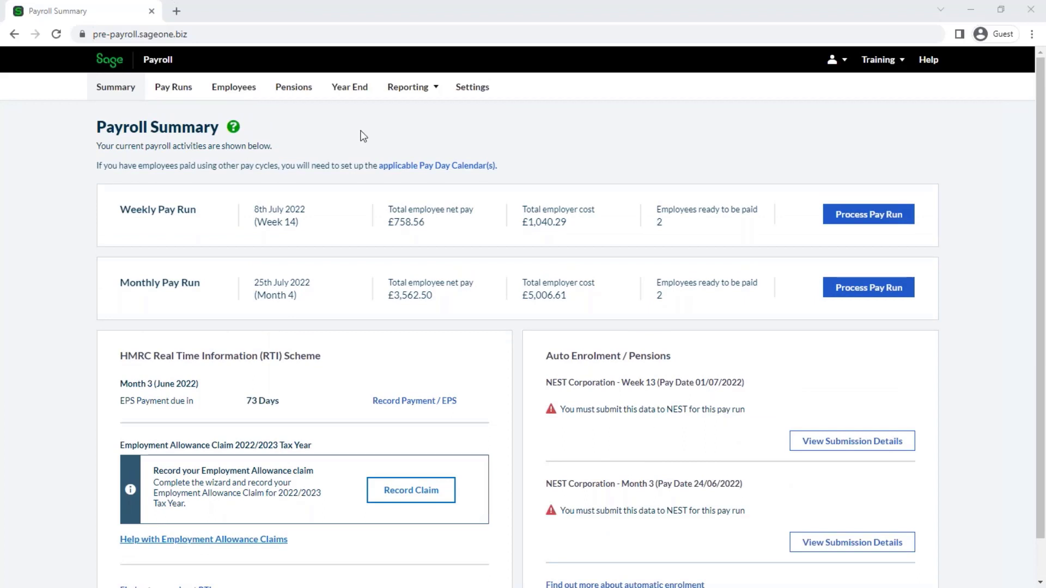
pyautogui.click(185, 93)
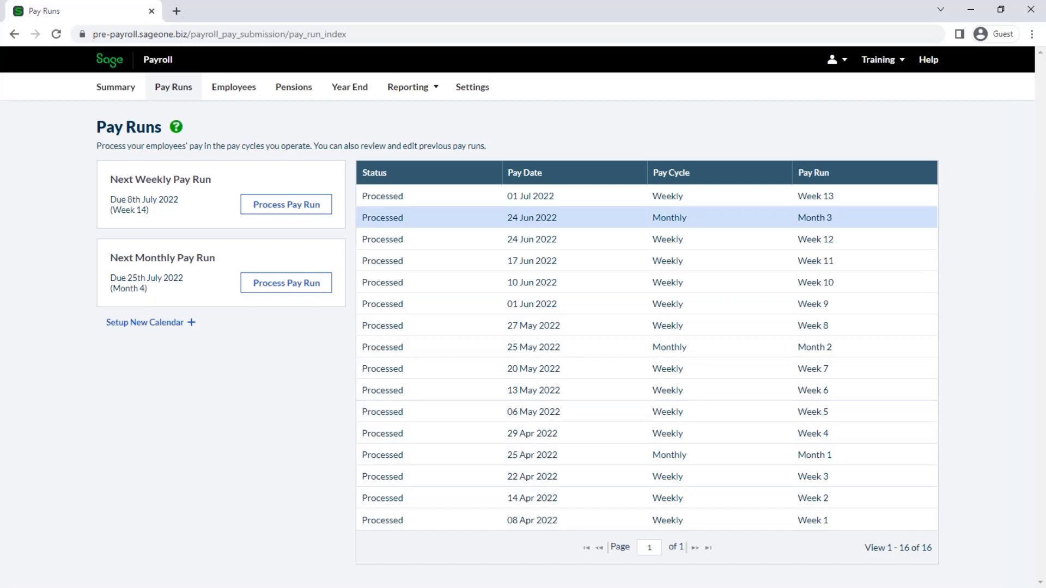
pyautogui.click(243, 98)
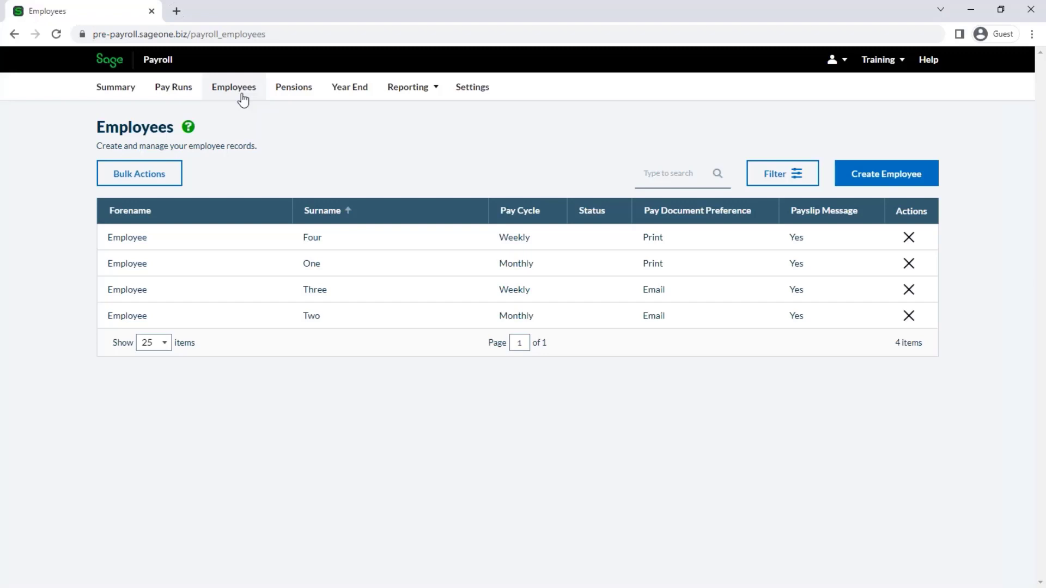
pyautogui.click(289, 99)
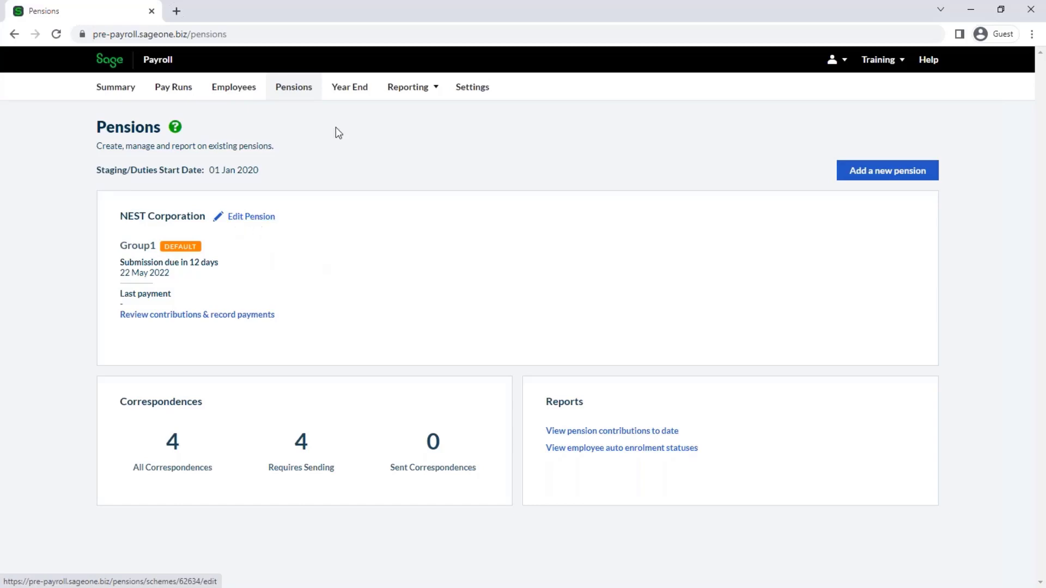
pyautogui.click(359, 96)
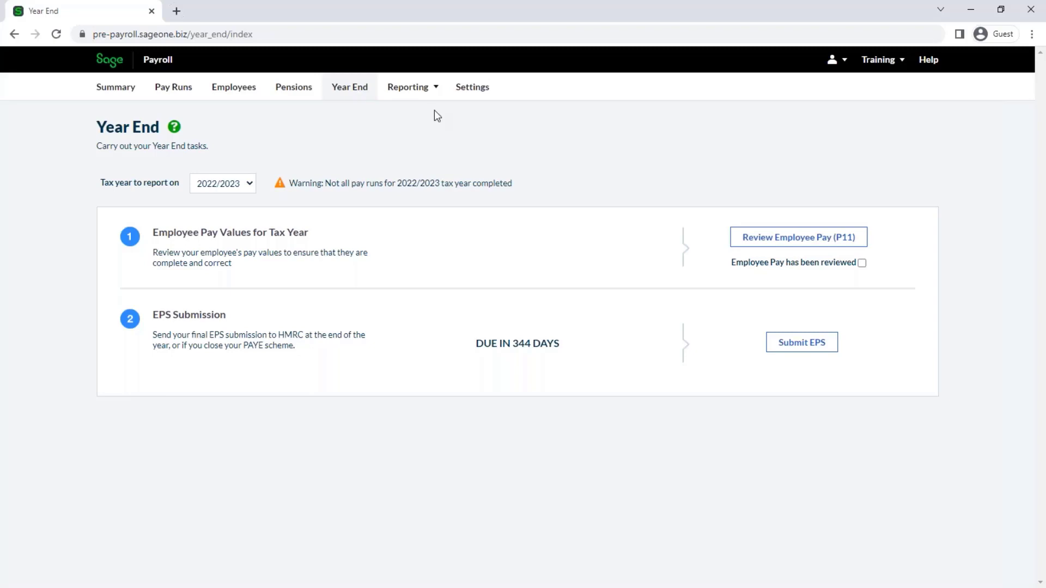
pyautogui.moveTo(436, 98)
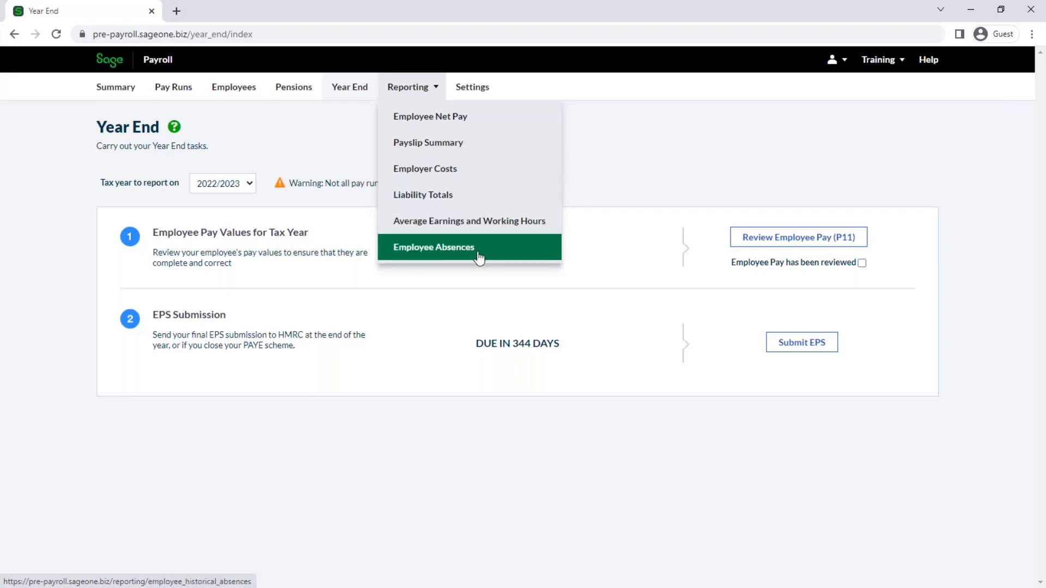
pyautogui.click(473, 88)
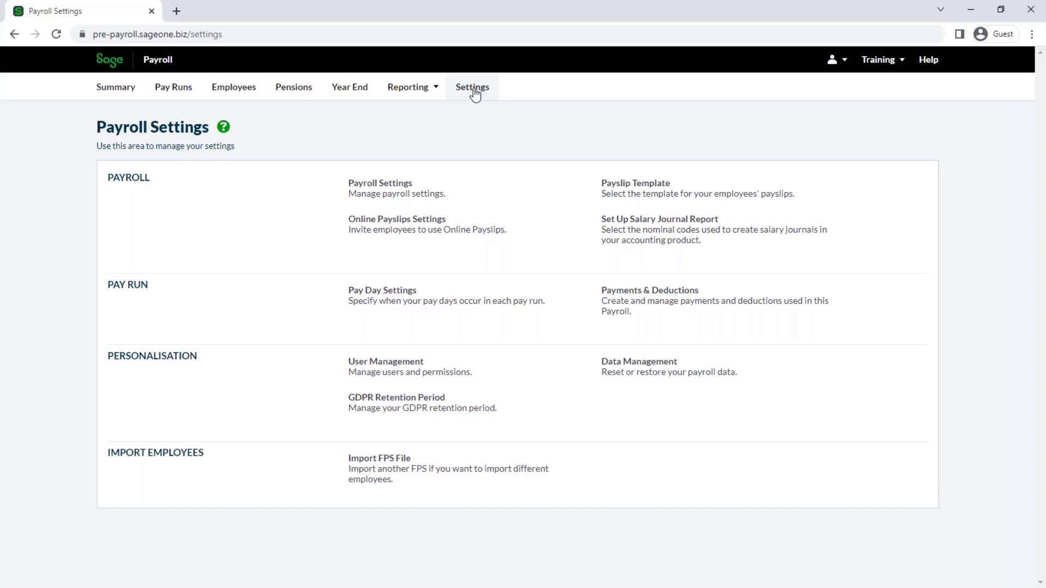
pyautogui.click(113, 99)
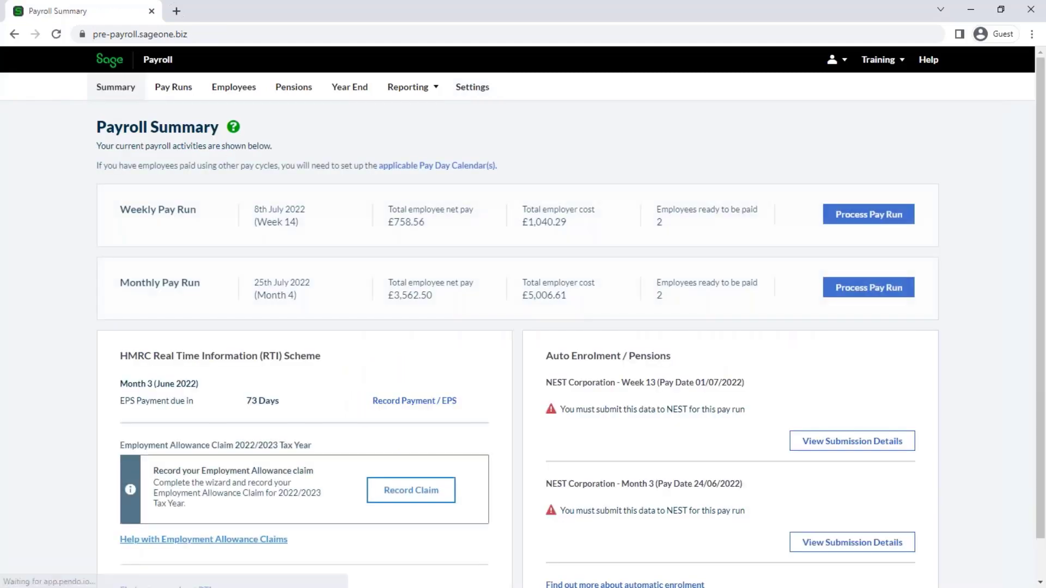
# Step: Check the Payroll Summary help article, then read through the help centre's Getting started with Payroll guide under company setup
pyautogui.click(233, 128)
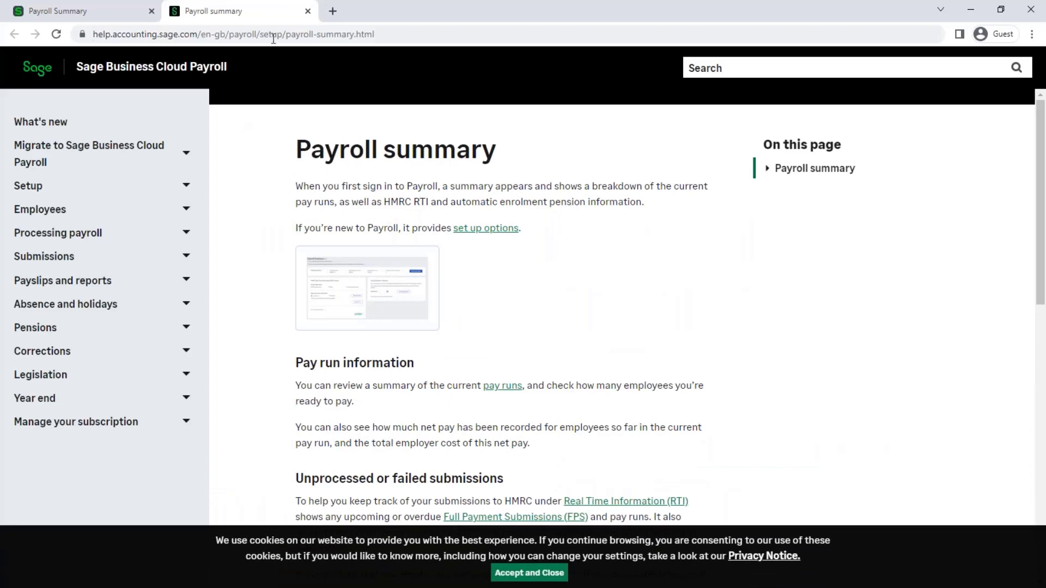
pyautogui.click(306, 11)
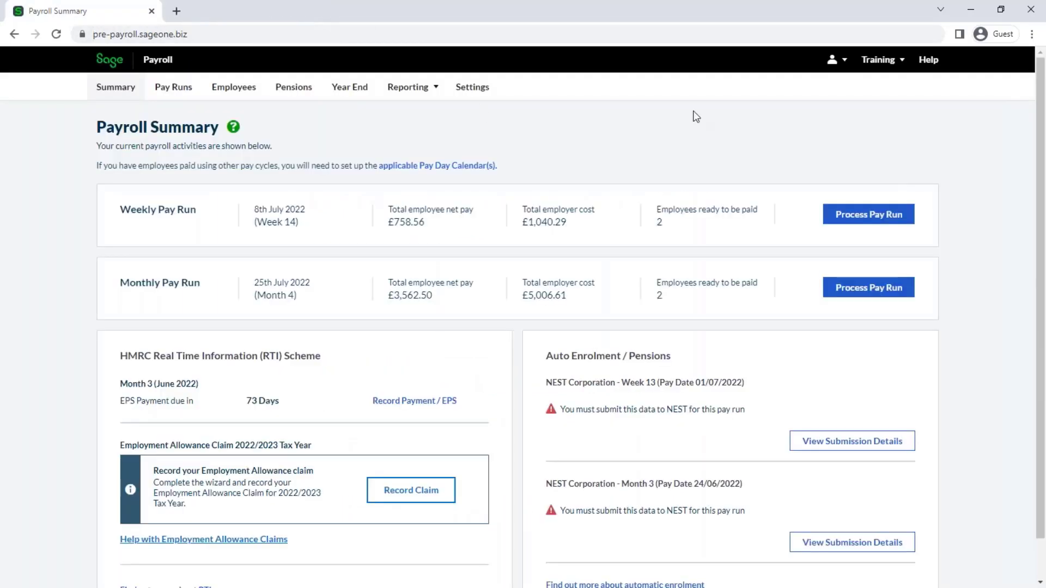
pyautogui.click(929, 61)
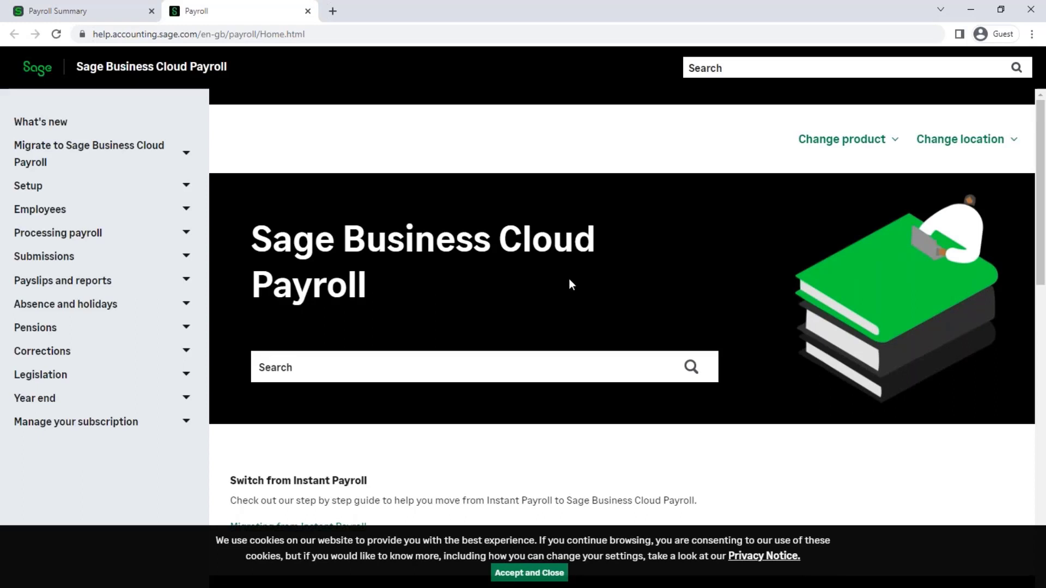
pyautogui.click(302, 367)
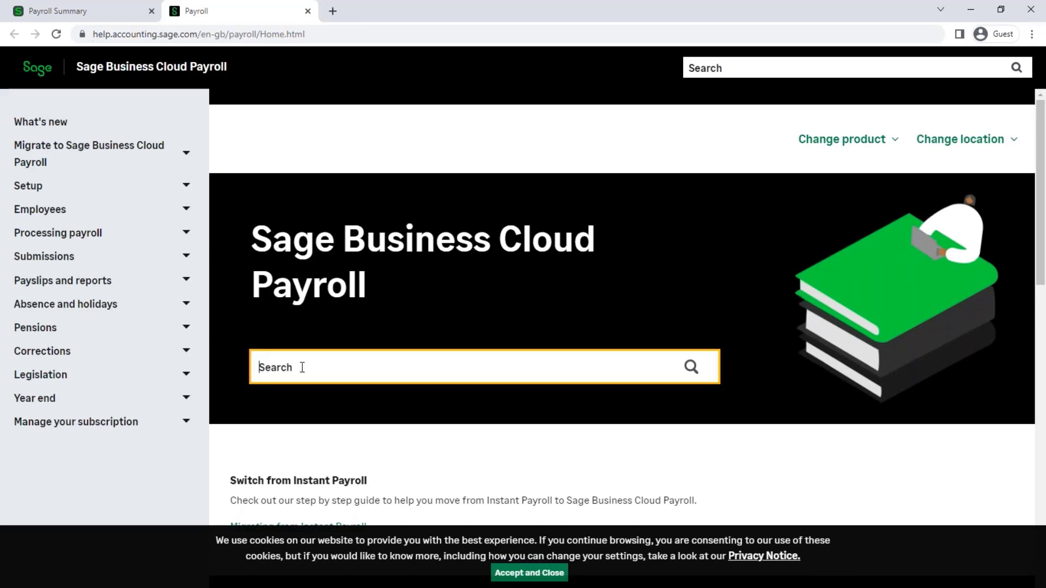
pyautogui.click(186, 186)
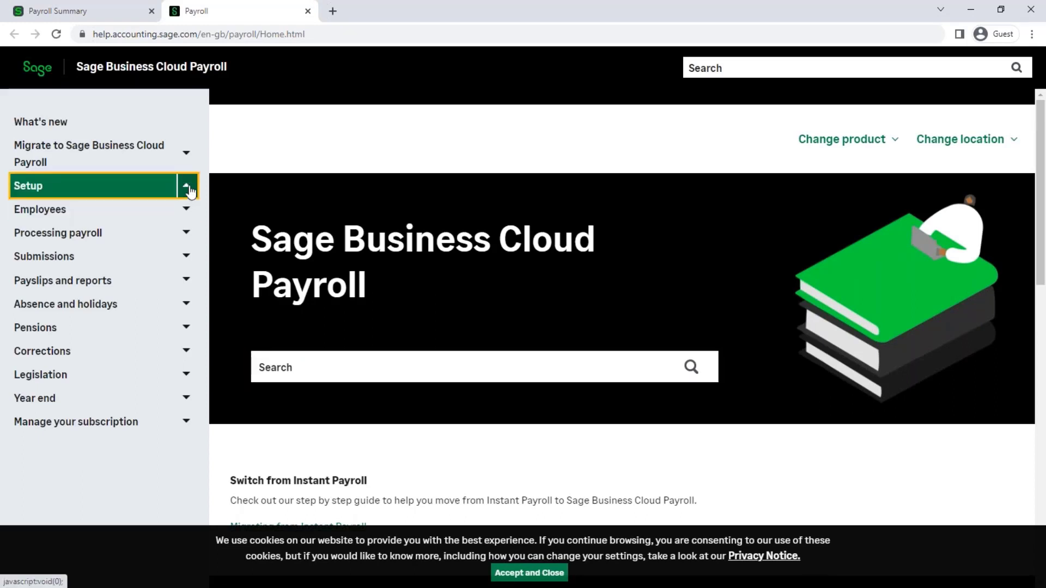
pyautogui.click(189, 206)
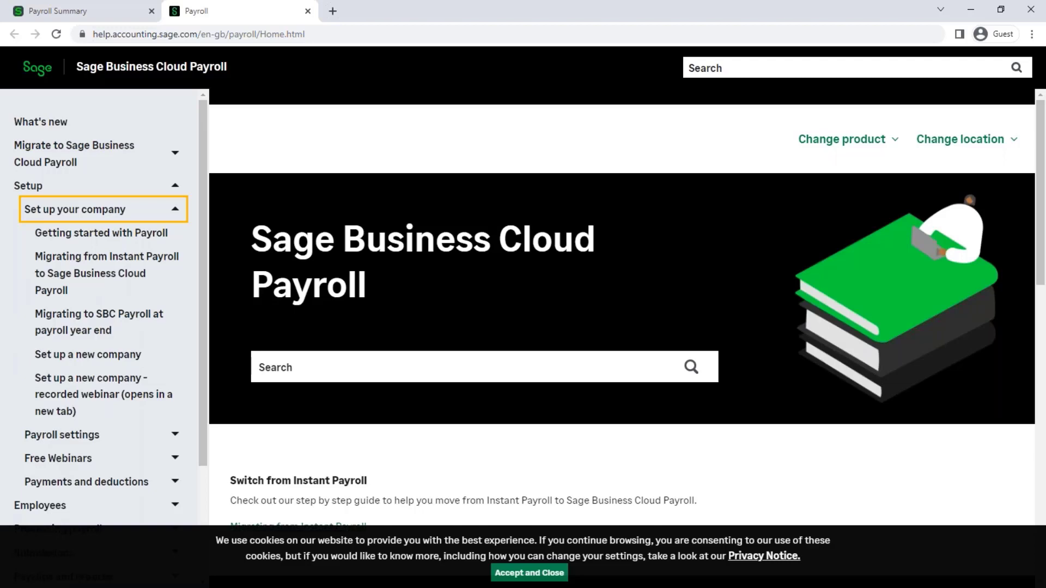
pyautogui.click(145, 233)
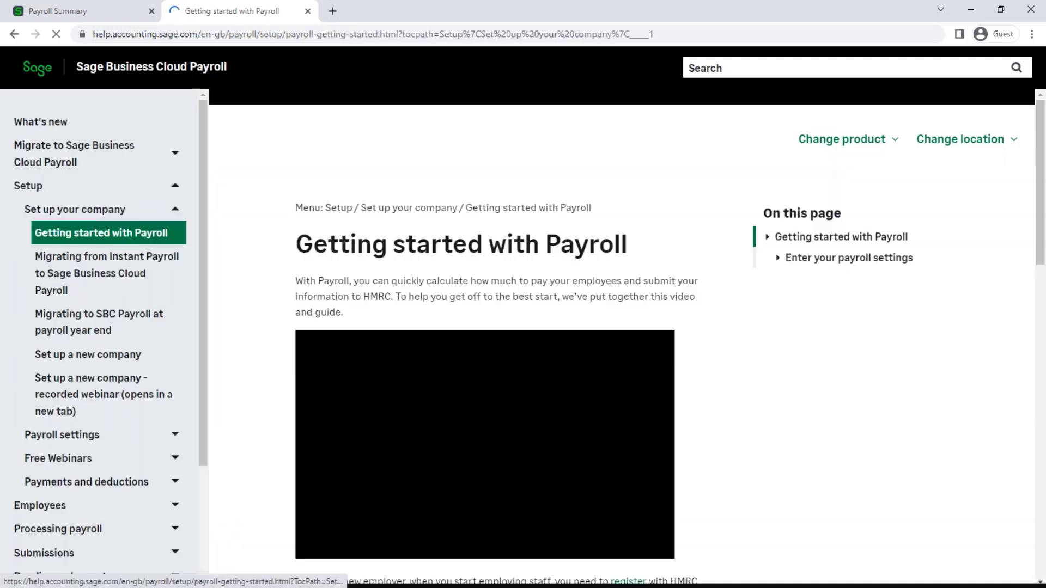
pyautogui.scroll(-5, 618, 402)
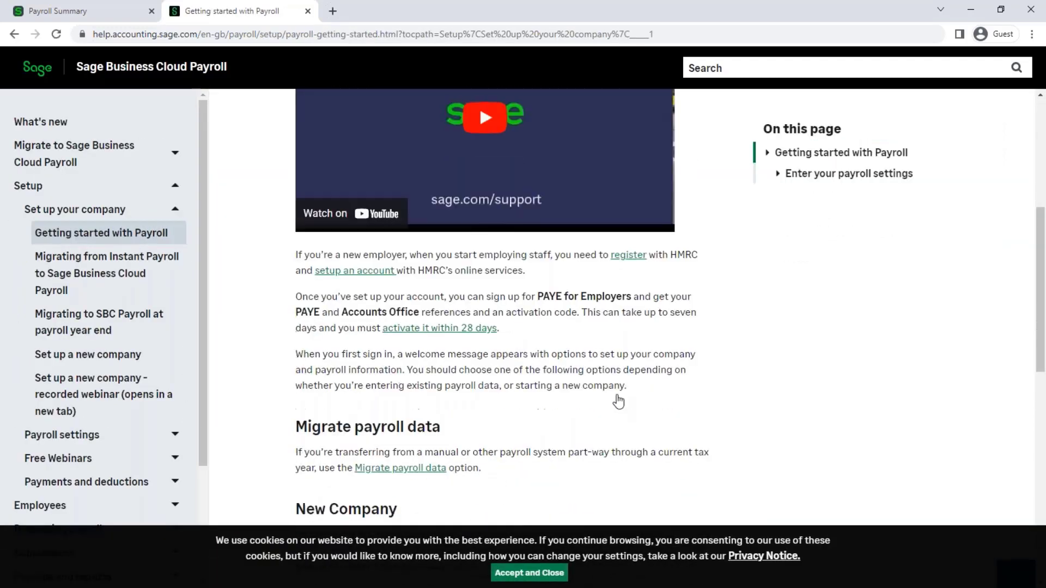
pyautogui.scroll(-10, 618, 401)
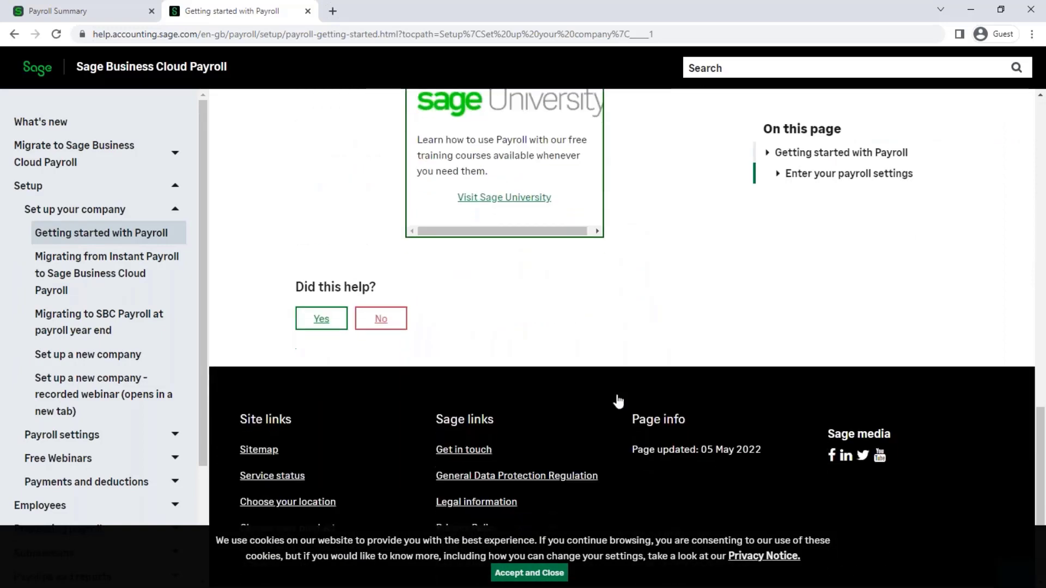
pyautogui.scroll(-2, 618, 402)
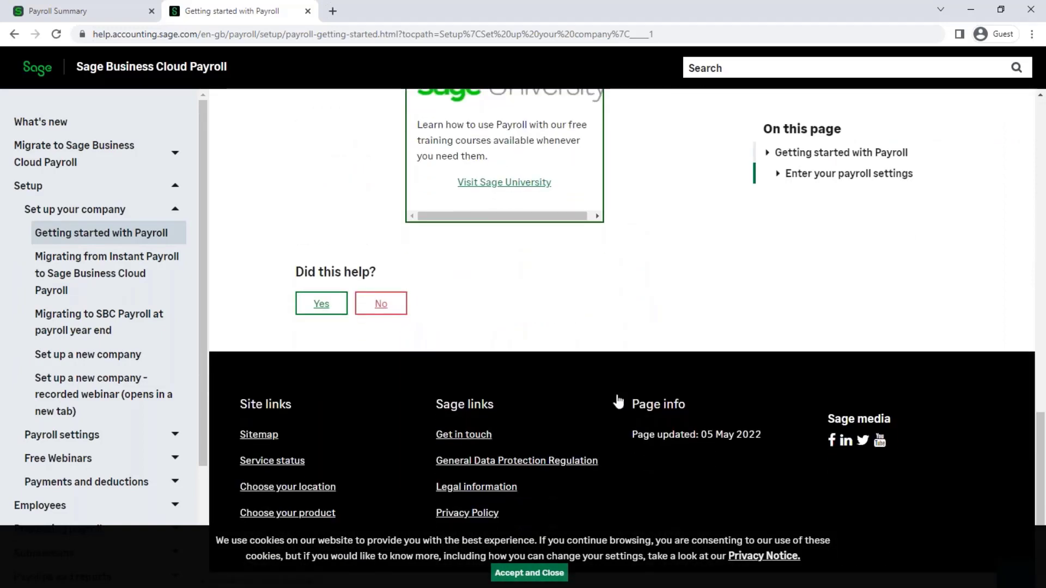
# Step: Look up the support contact options for a UK customer needing help with Sage Business Cloud Payroll, and close the help pages
pyautogui.click(469, 442)
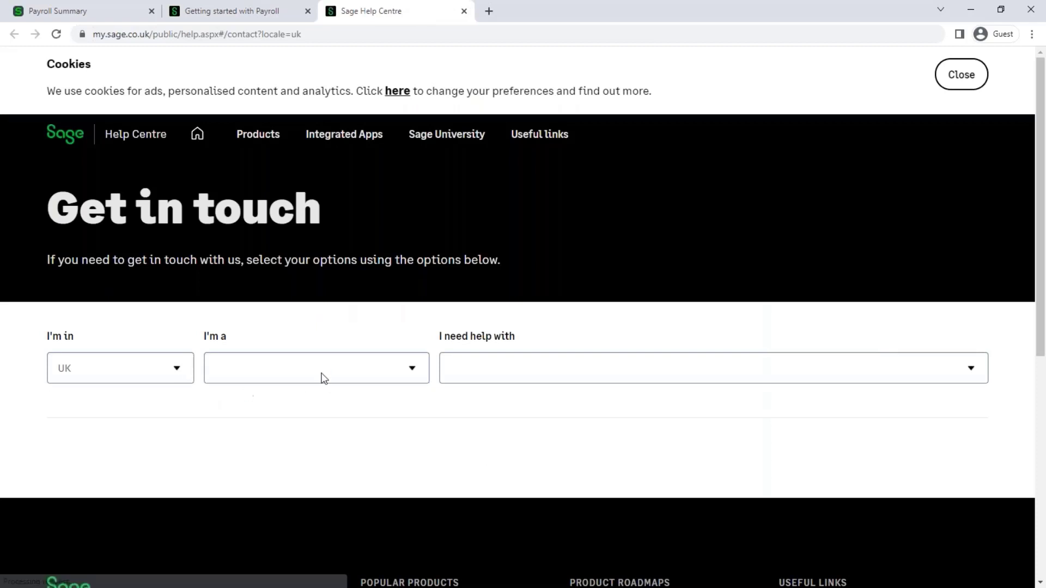
pyautogui.click(322, 376)
pyautogui.click(308, 406)
pyautogui.click(493, 369)
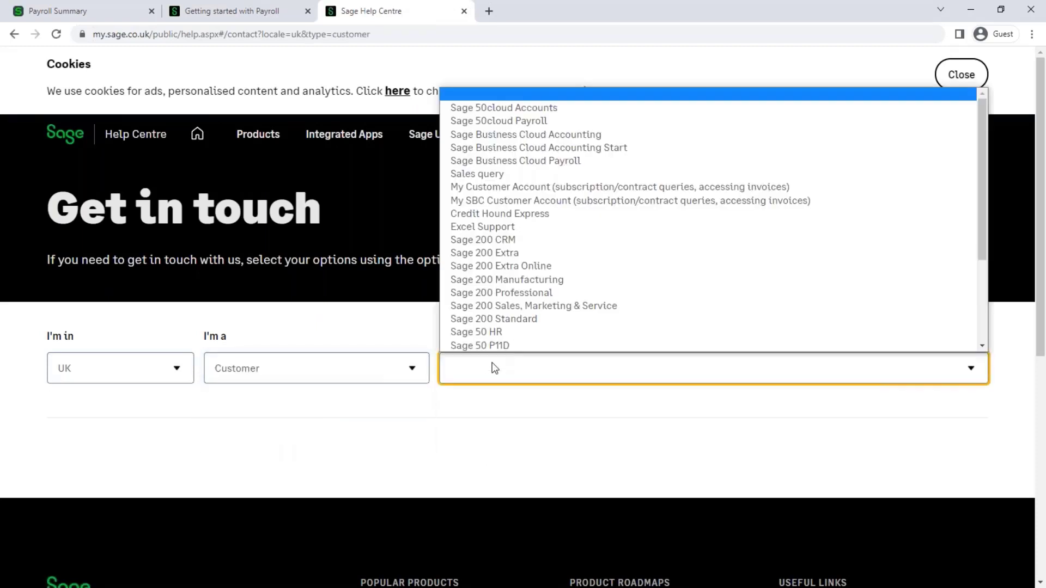
pyautogui.click(568, 161)
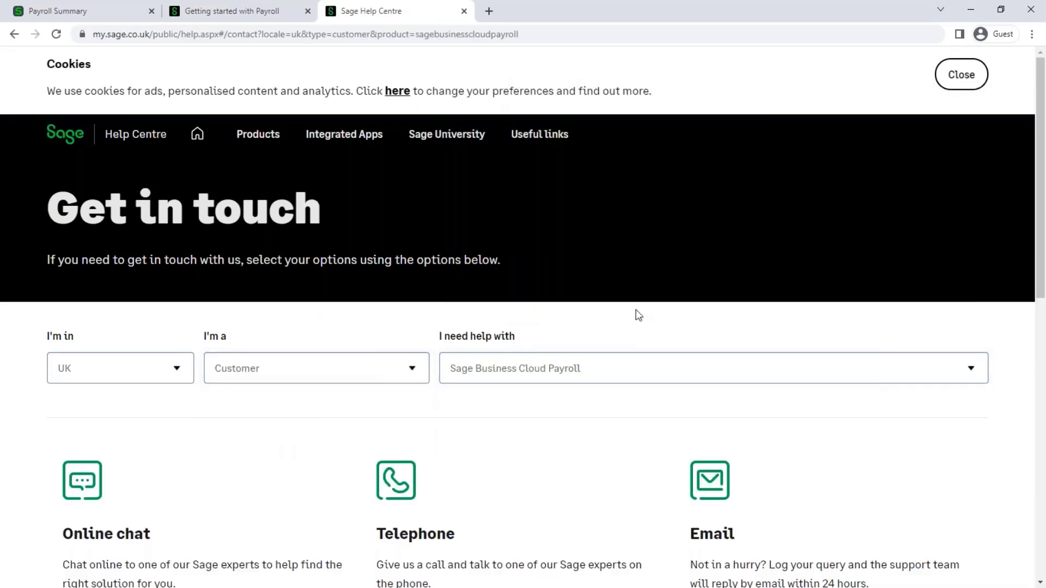
pyautogui.scroll(-3, 631, 341)
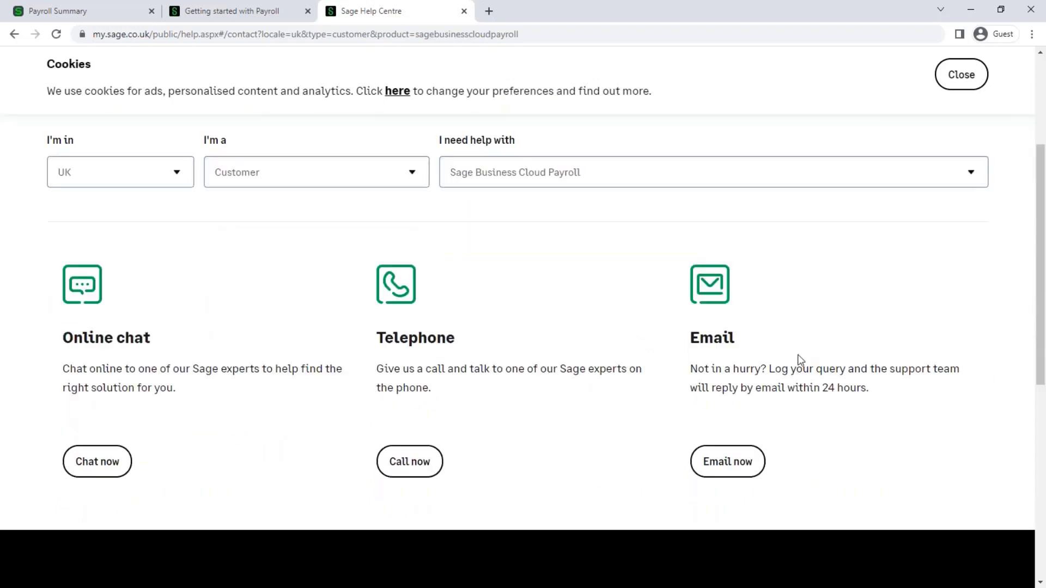
pyautogui.click(964, 79)
pyautogui.scroll(2, 555, 439)
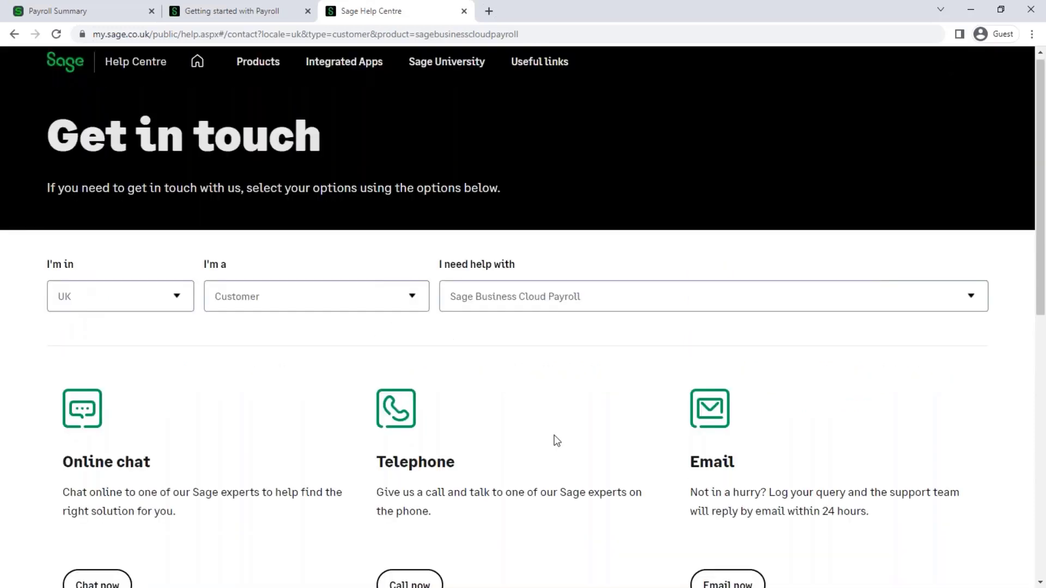
pyautogui.click(464, 11)
pyautogui.click(308, 11)
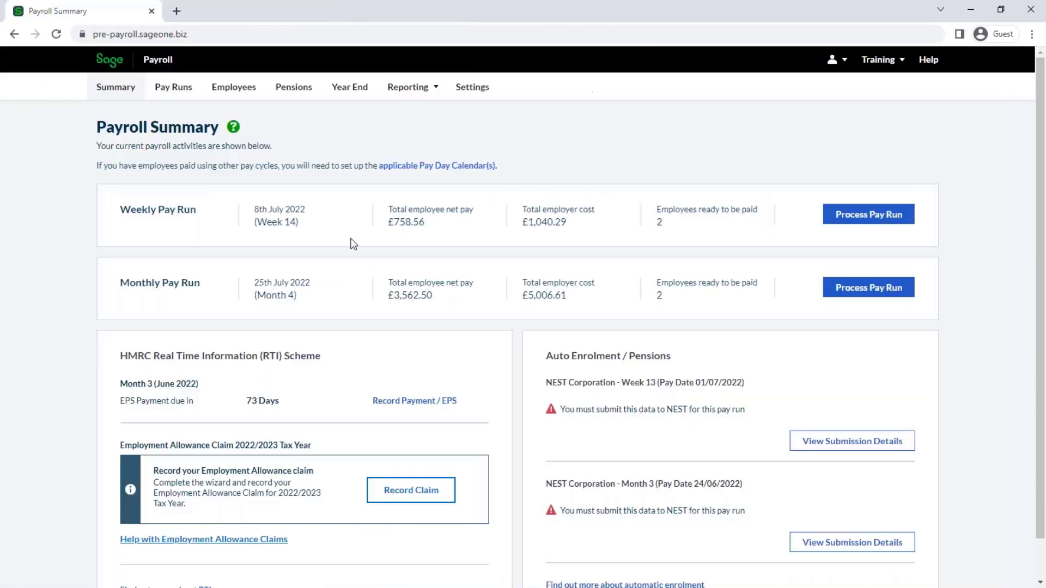
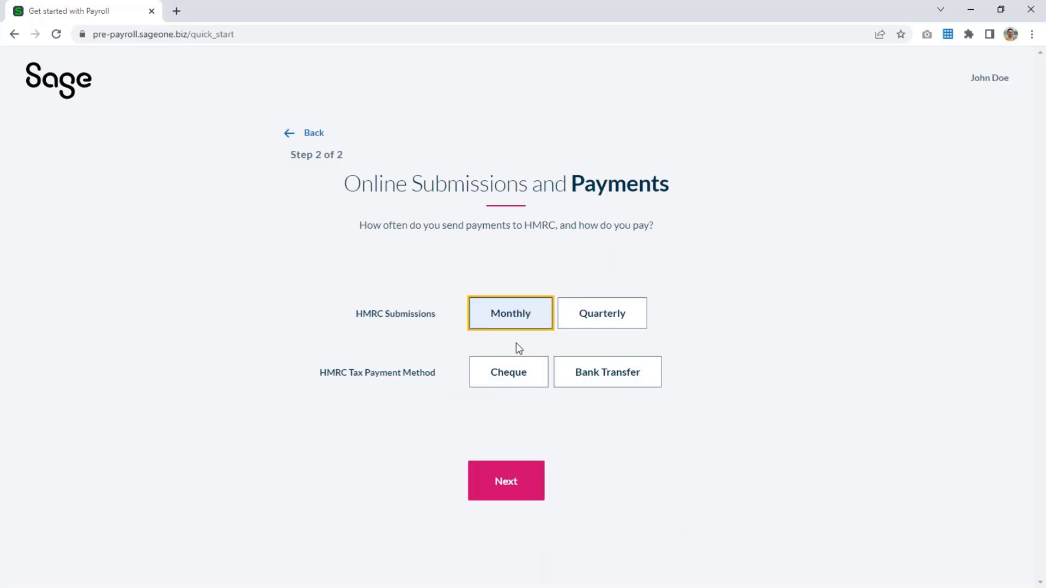
# Step: Complete the quick start with Bank Transfer as the HMRC tax payment method and choose to create a new payroll company
pyautogui.click(607, 377)
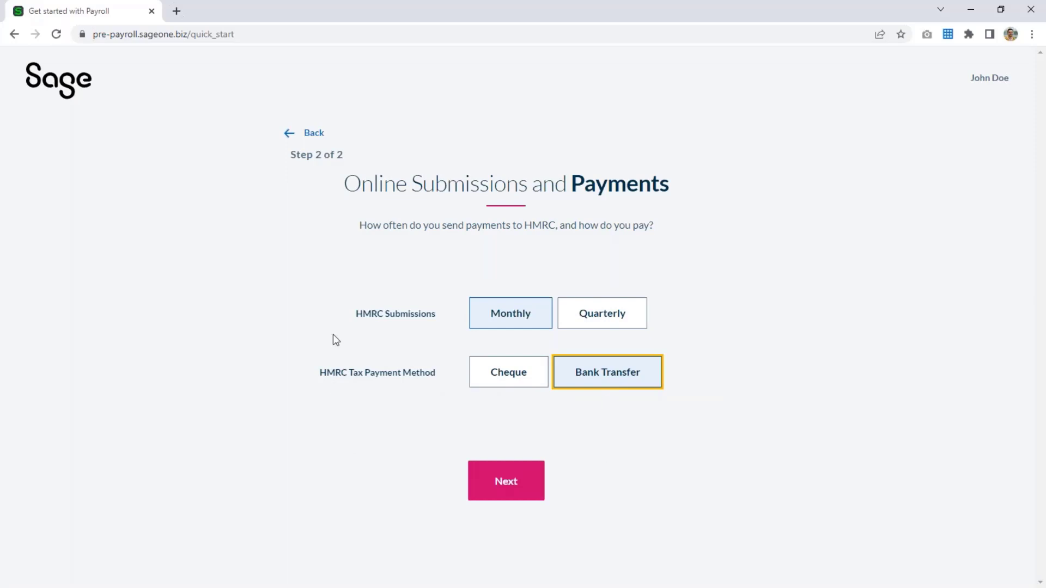
pyautogui.click(506, 485)
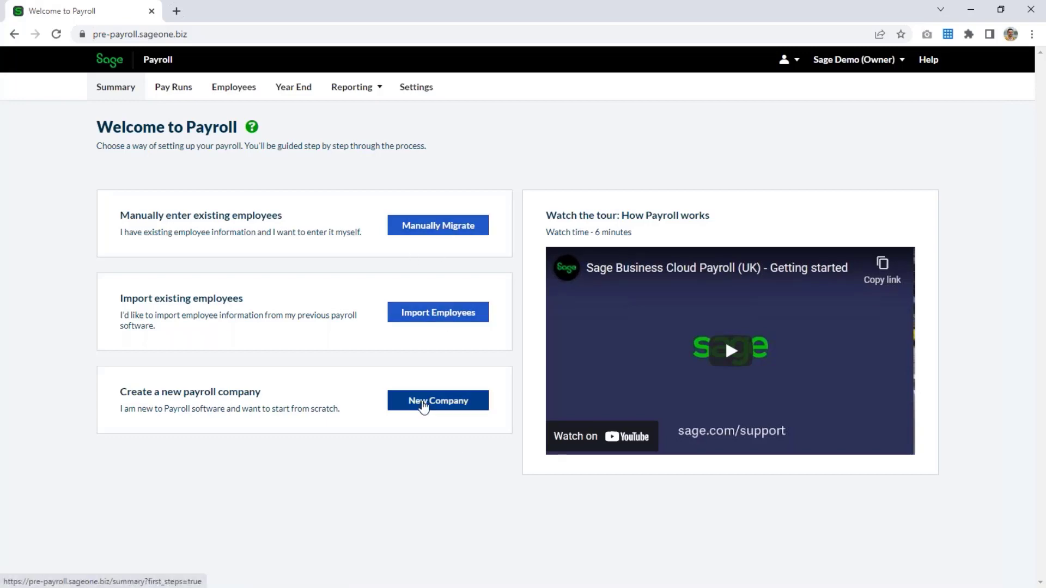
pyautogui.click(454, 411)
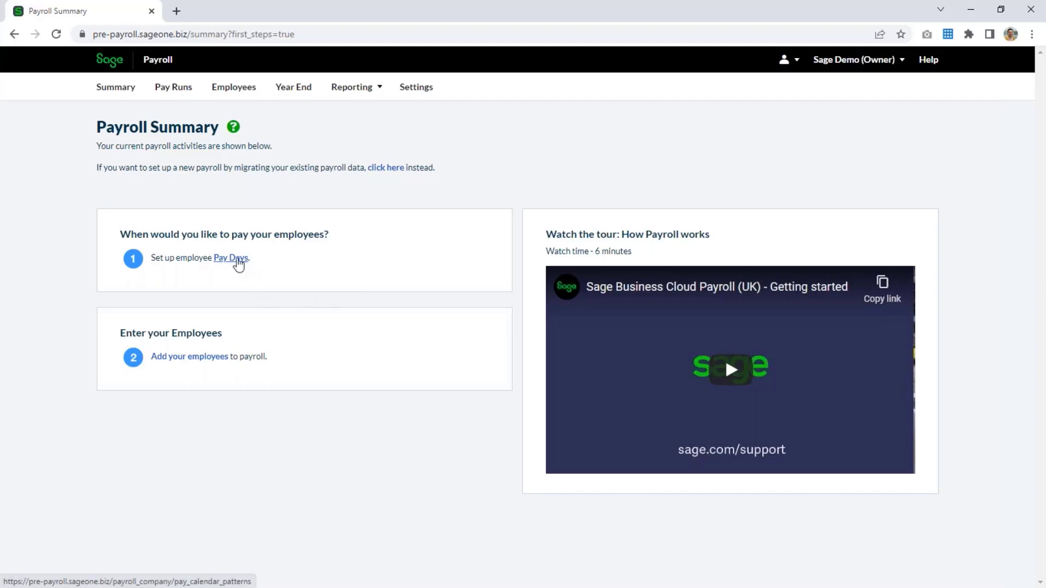
# Step: Start a monthly pay day calendar that pays on the same day of the month, the 25th
pyautogui.click(237, 262)
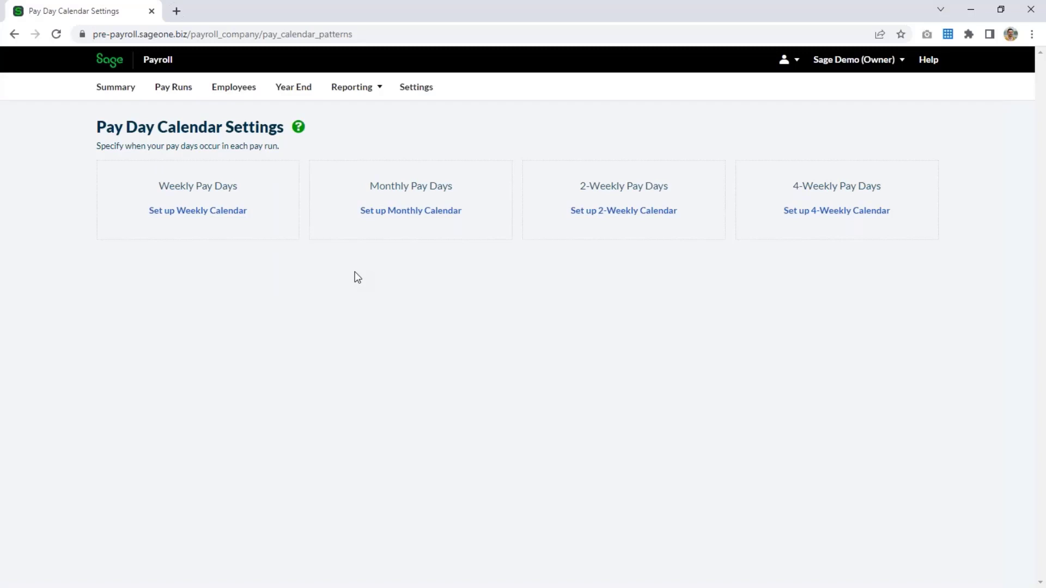
pyautogui.click(409, 216)
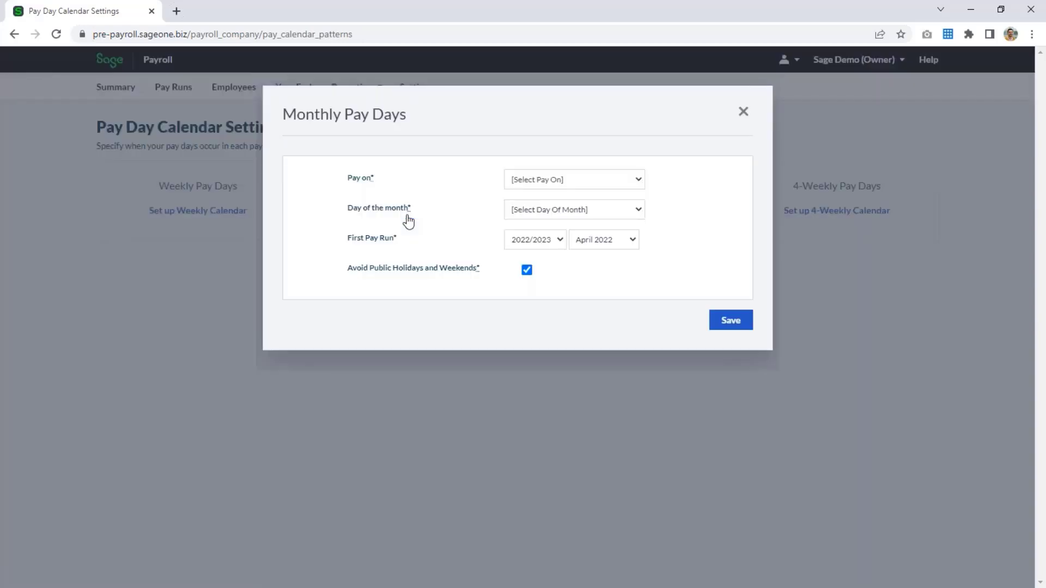
pyautogui.click(612, 186)
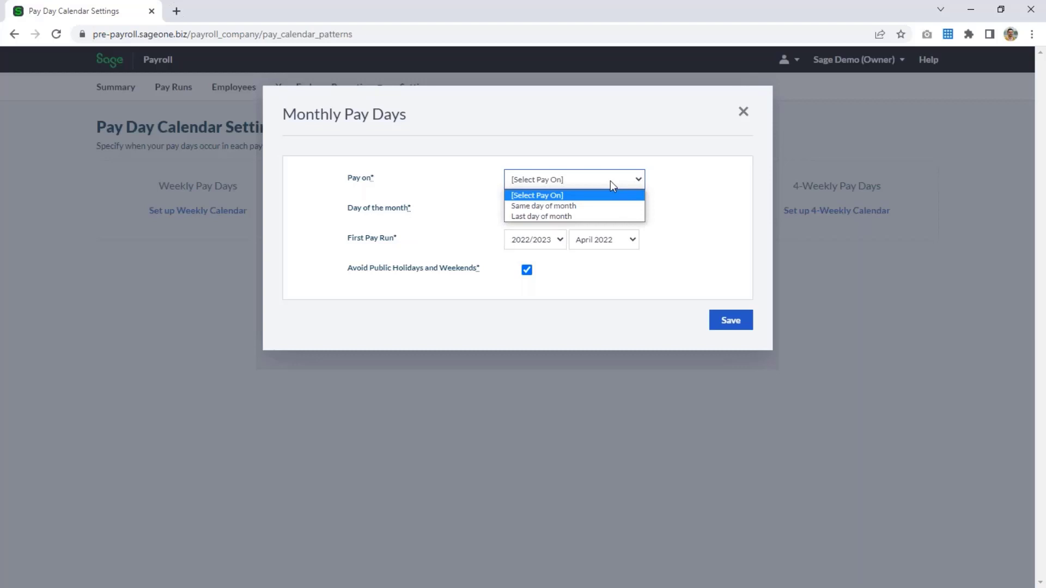
pyautogui.click(544, 206)
pyautogui.click(572, 210)
pyautogui.scroll(-3, 548, 326)
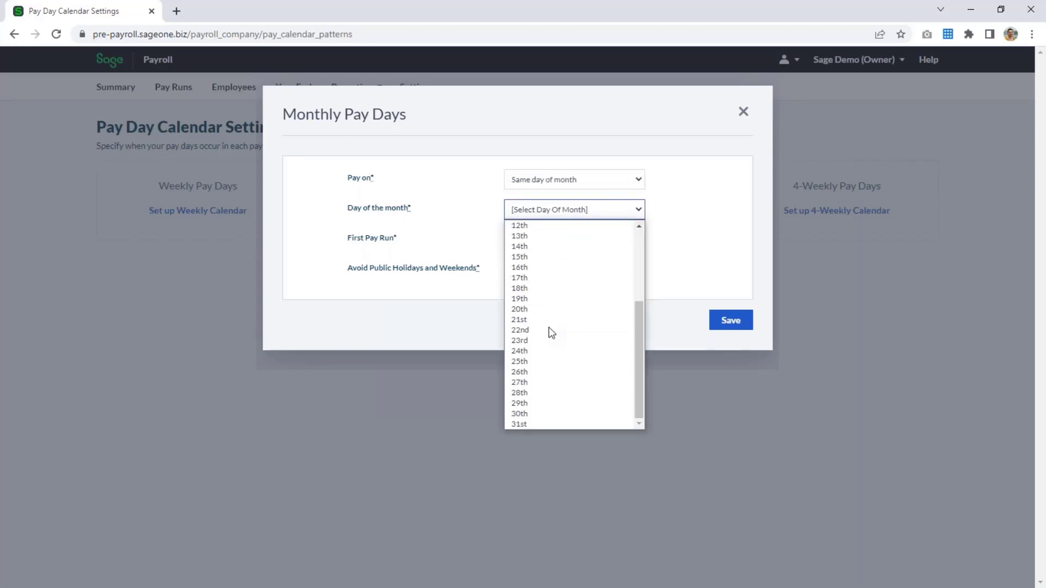
pyautogui.click(543, 362)
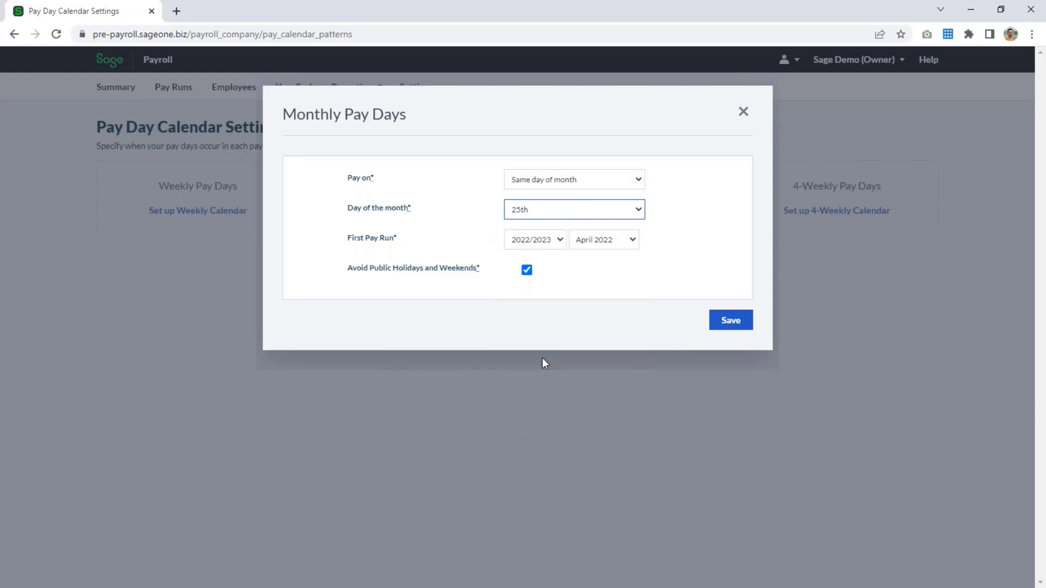
# Step: Set the monthly calendar's first pay run to May 2022, allow public holidays and weekends, and save it
pyautogui.click(621, 237)
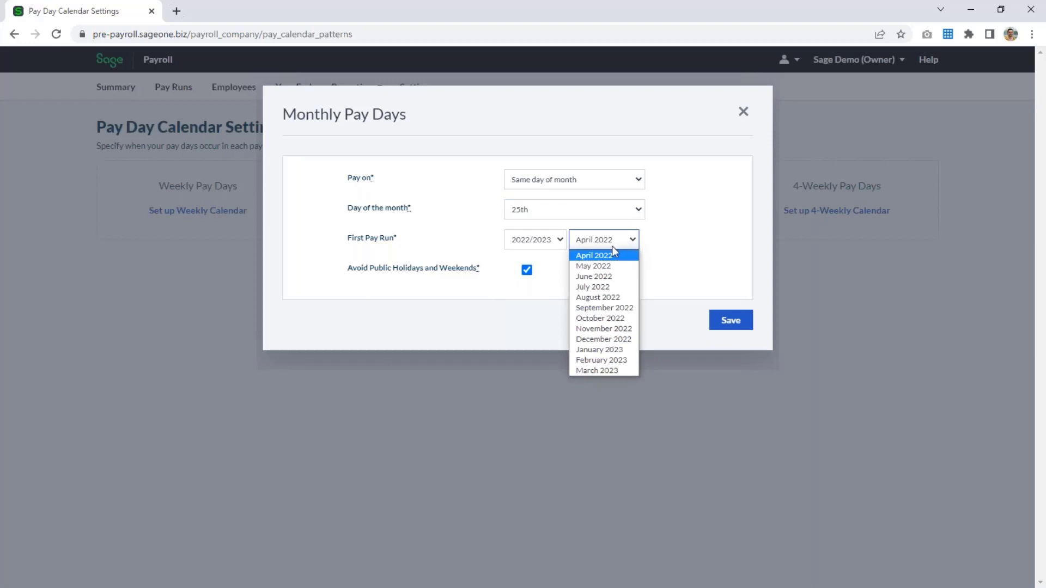
pyautogui.click(606, 264)
pyautogui.click(527, 270)
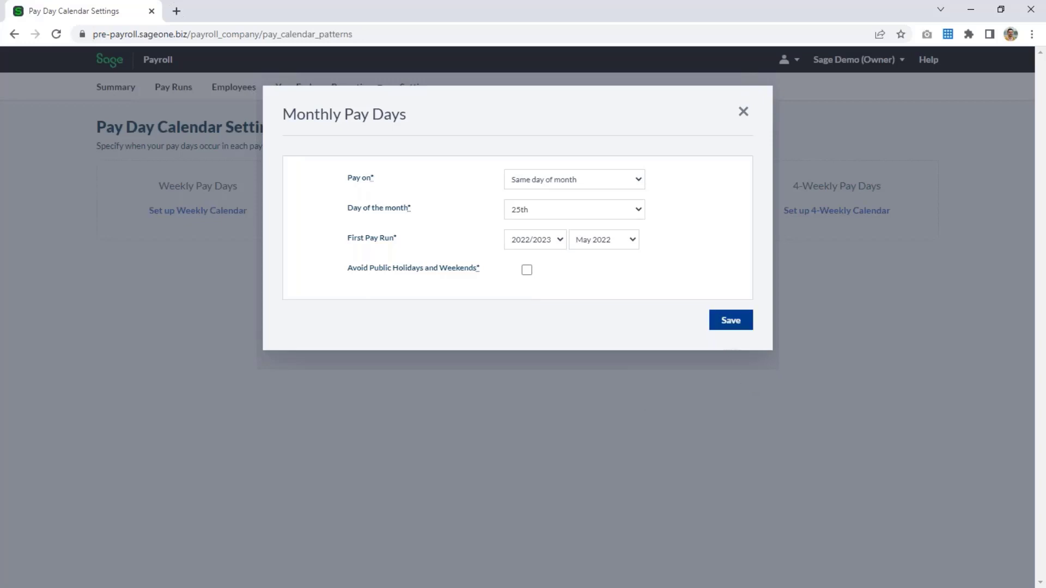
pyautogui.click(730, 319)
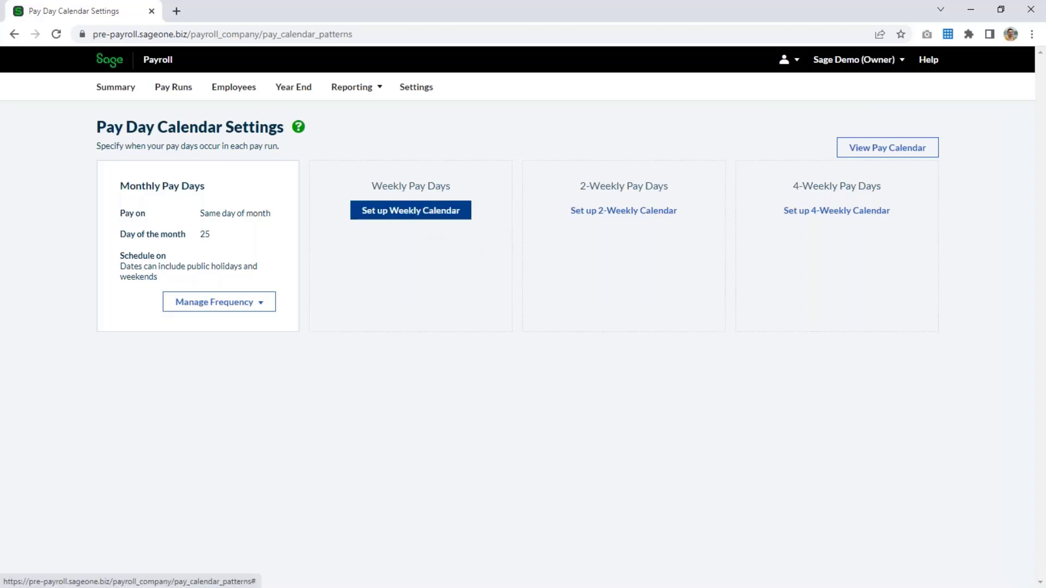
# Step: Check the weekly pay day choices without saving them, and view the pay calendar's scheduled dates
pyautogui.click(410, 211)
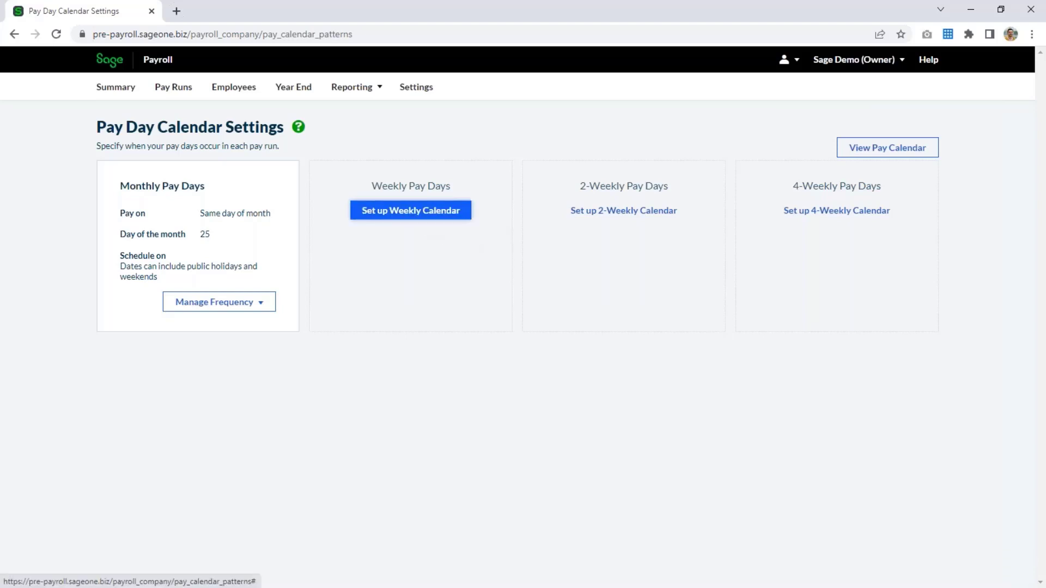
pyautogui.click(542, 181)
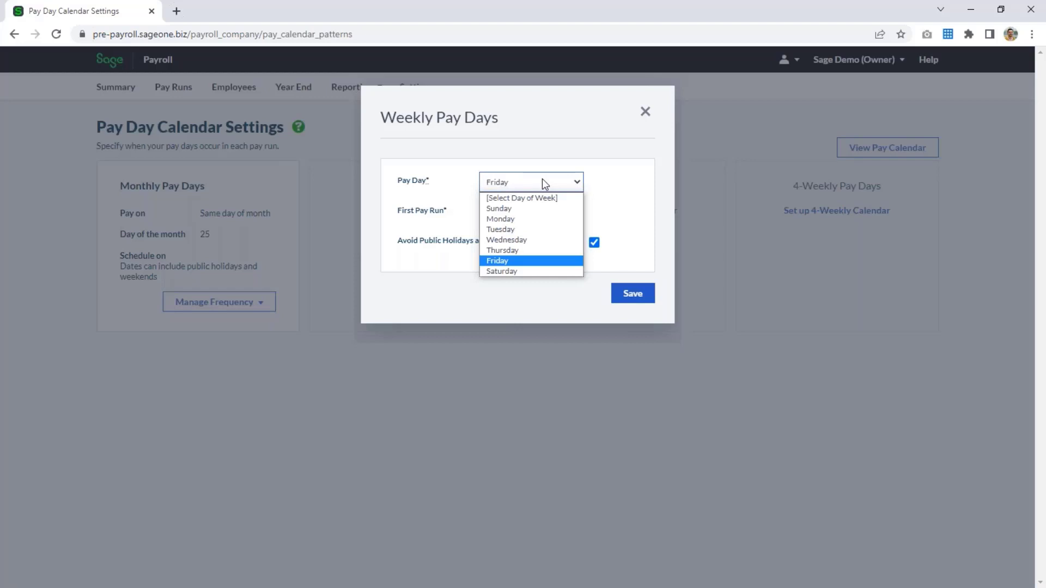
pyautogui.click(542, 179)
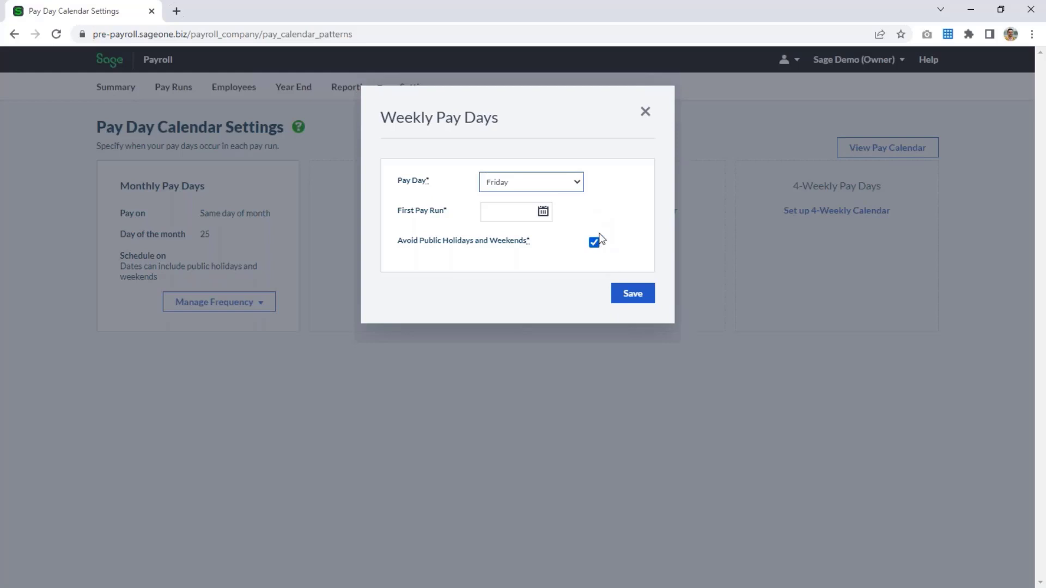
pyautogui.click(645, 112)
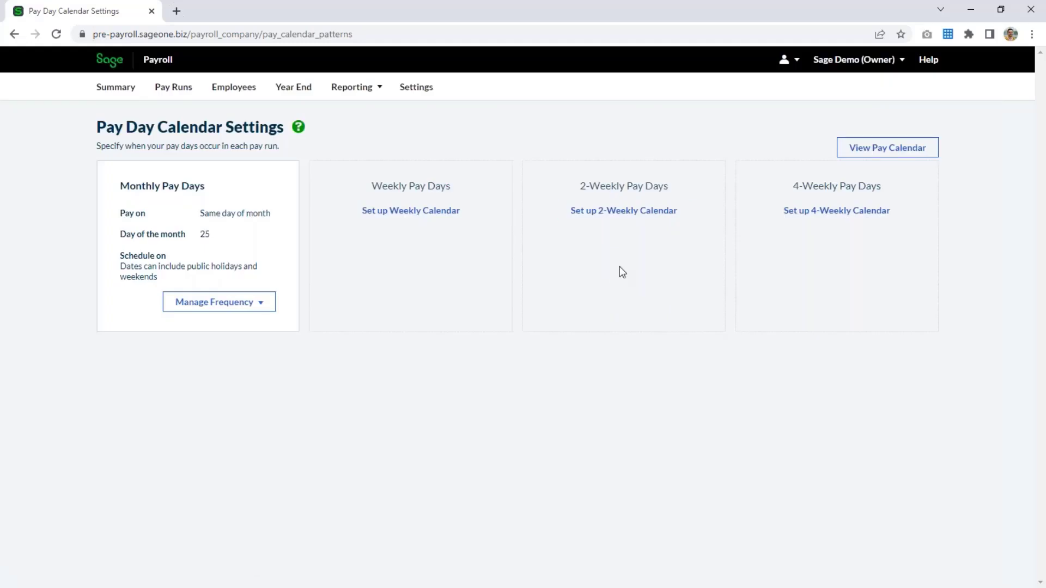
pyautogui.click(888, 152)
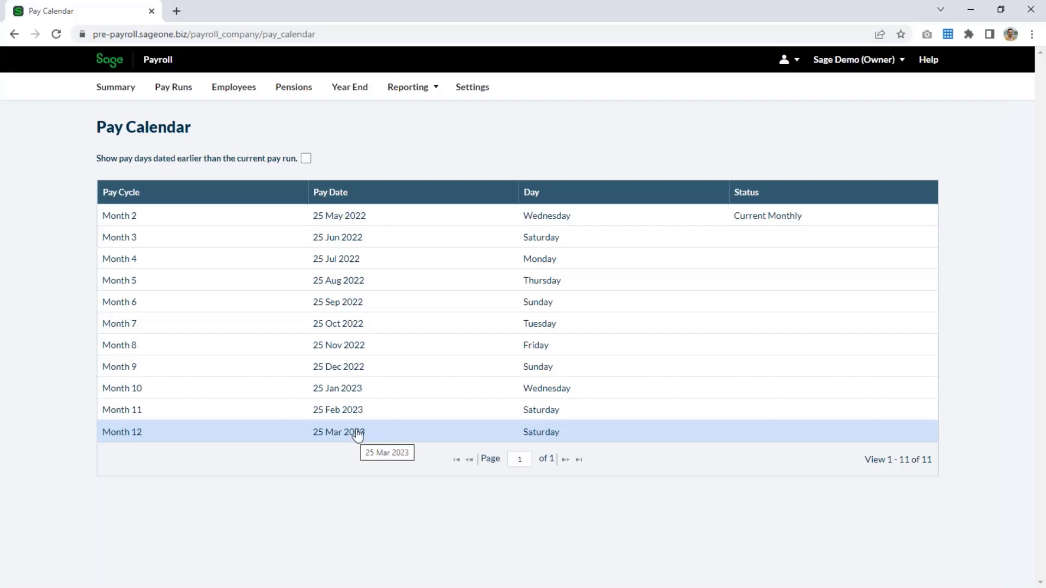
# Step: Return to the new company setup from the summary and start a new employee record
pyautogui.click(130, 93)
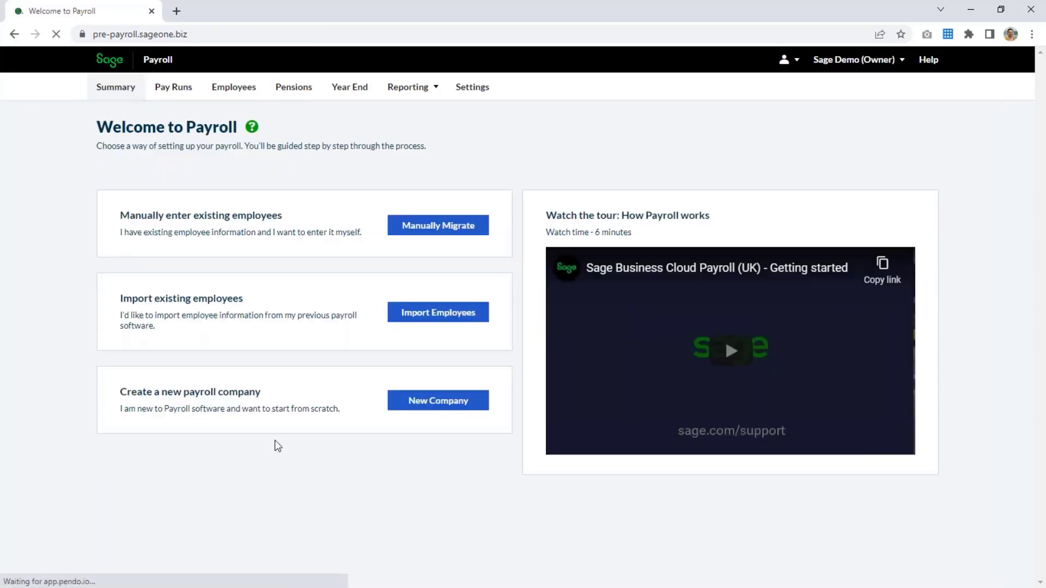
pyautogui.click(444, 403)
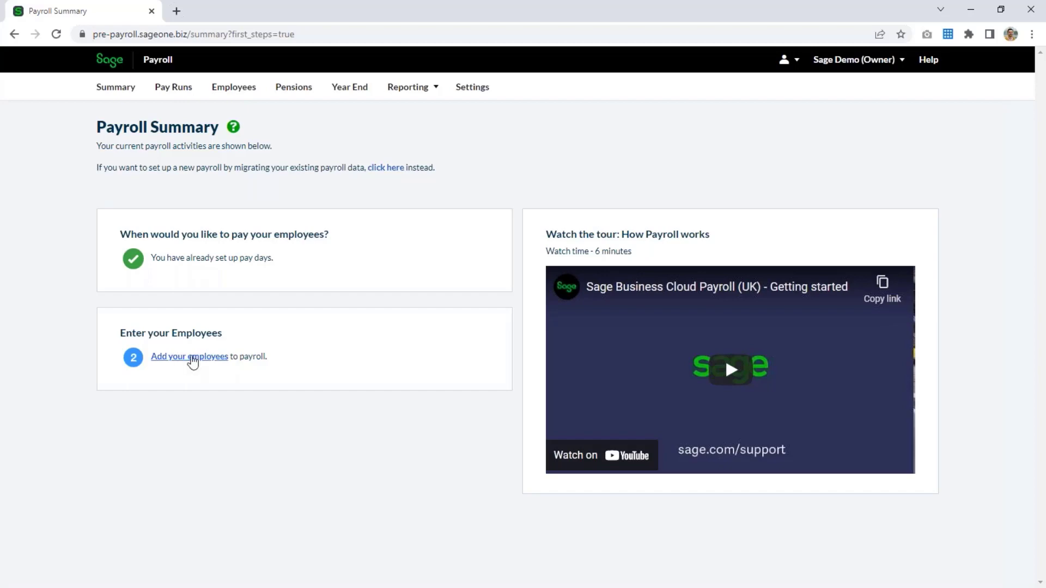
pyautogui.click(191, 358)
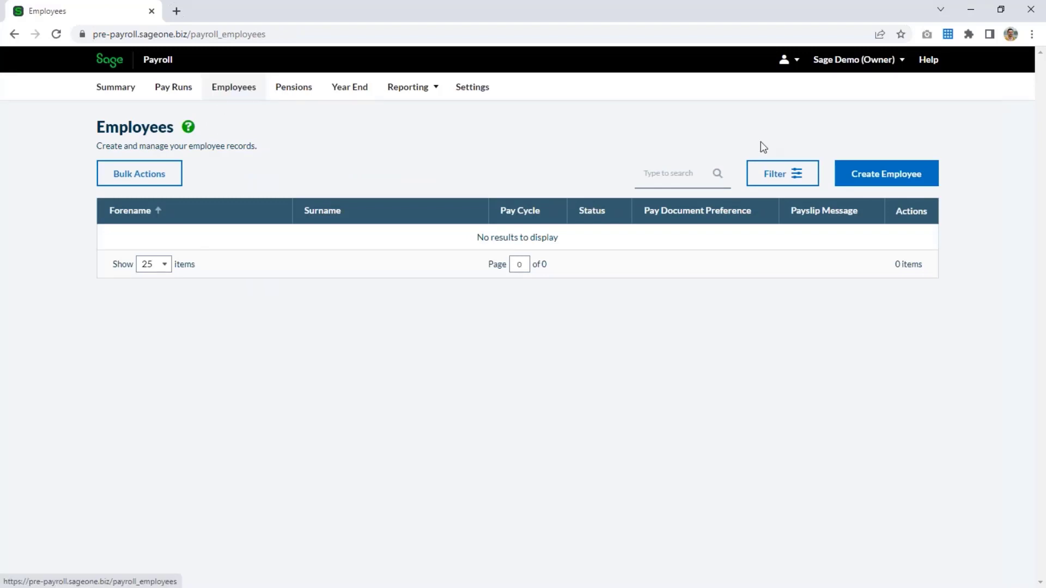
pyautogui.click(870, 175)
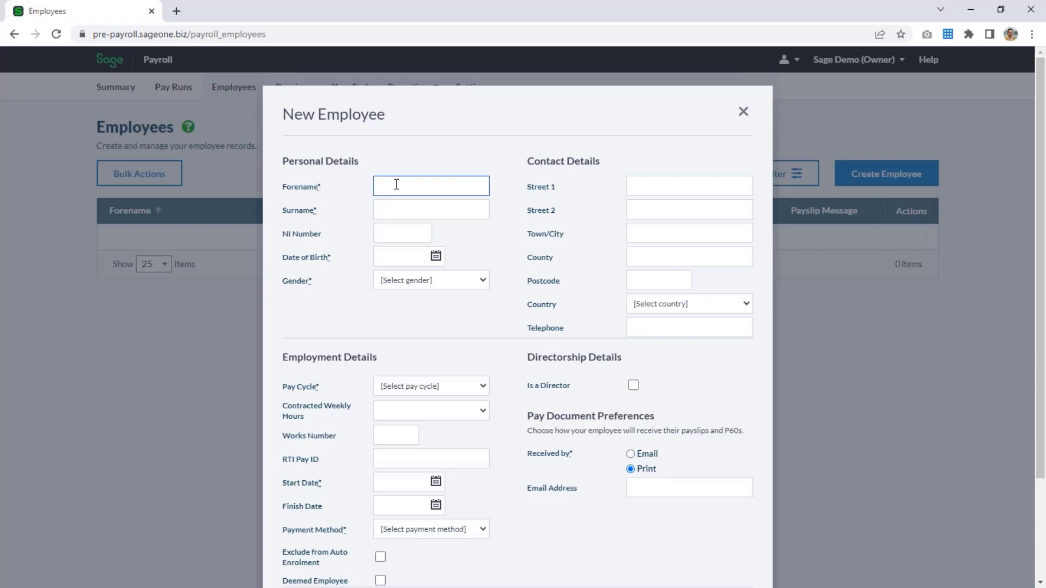
# Step: Enter the new employee's forename, surname, NI number and date of birth, and set the gender to Male
pyautogui.write('Employee')
pyautogui.press('Tab')
pyautogui.write('One')
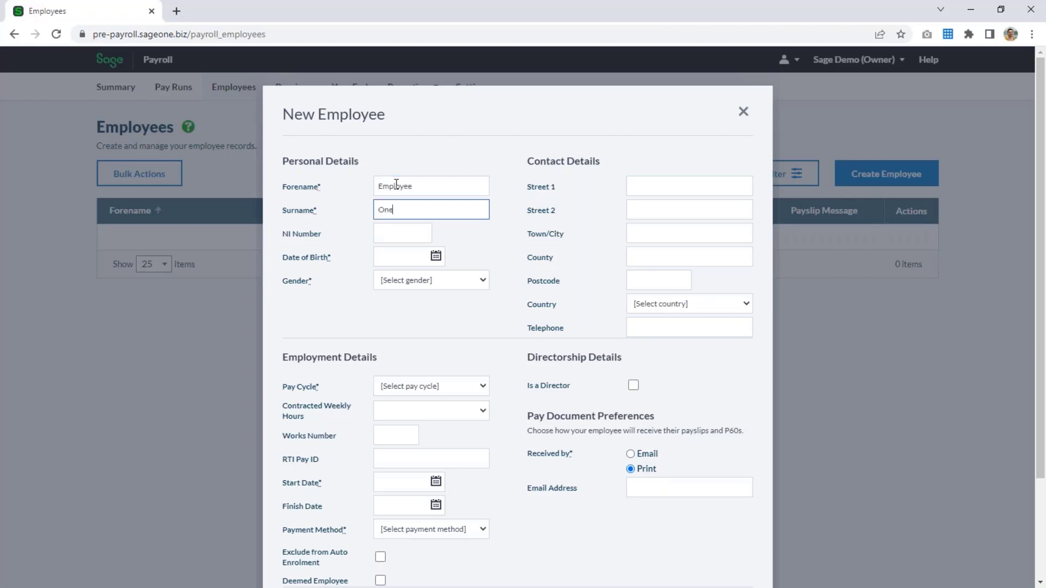
pyautogui.press('Tab')
pyautogui.write('AA00')
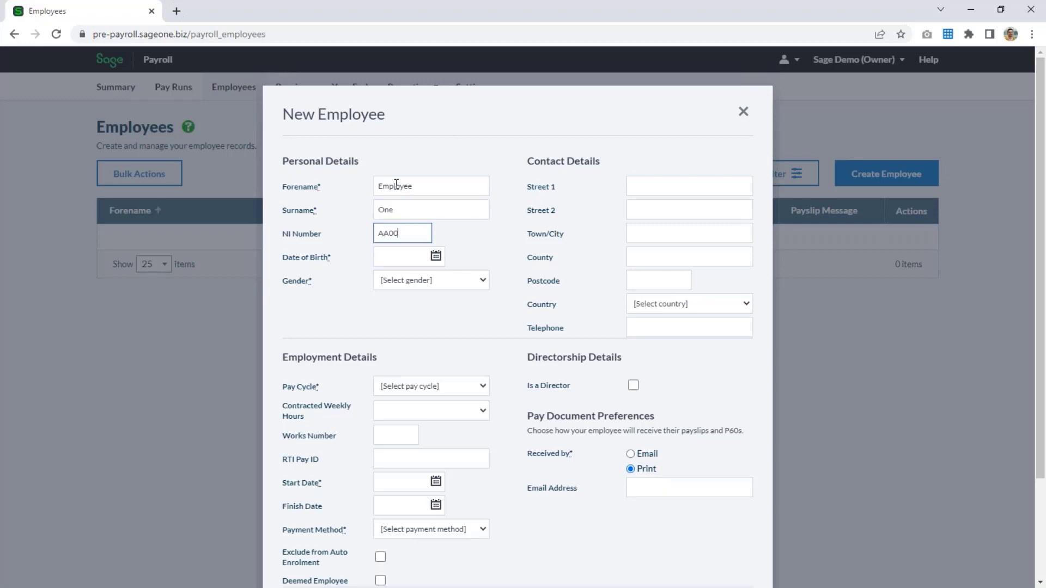
pyautogui.write('0001A')
pyautogui.press('Tab')
pyautogui.write('05/03/1990')
pyautogui.press('Tab')
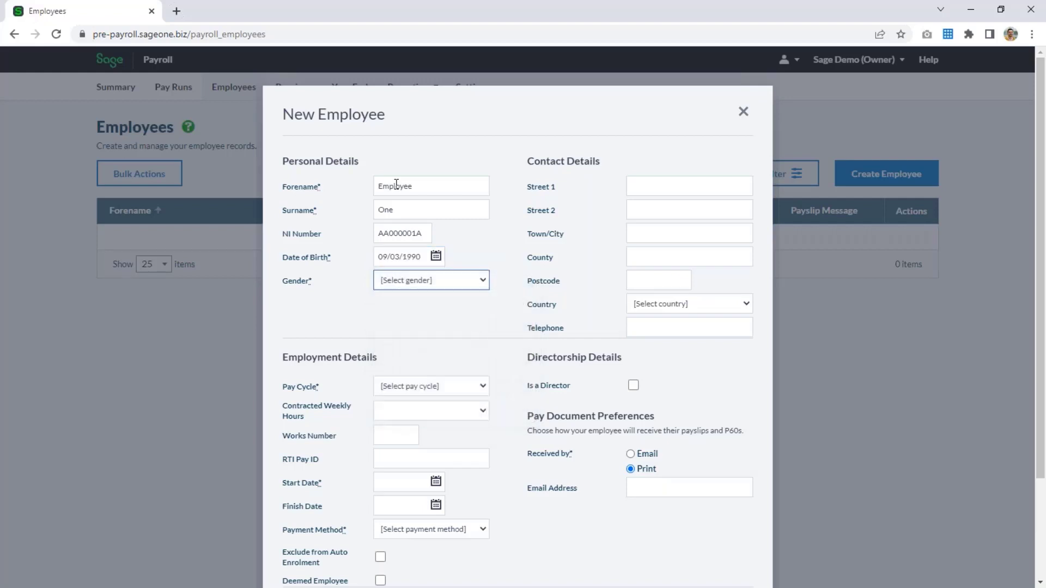
pyautogui.press('m')
pyautogui.press('Tab')
# Step: Fill in the employee's street address, town and postcode, leaving the county blank, and set the country to United Kingdom
pyautogui.write('1')
pyautogui.press('Tab')
pyautogui.write('Address')
pyautogui.press('Tab')
pyautogui.write('Town')
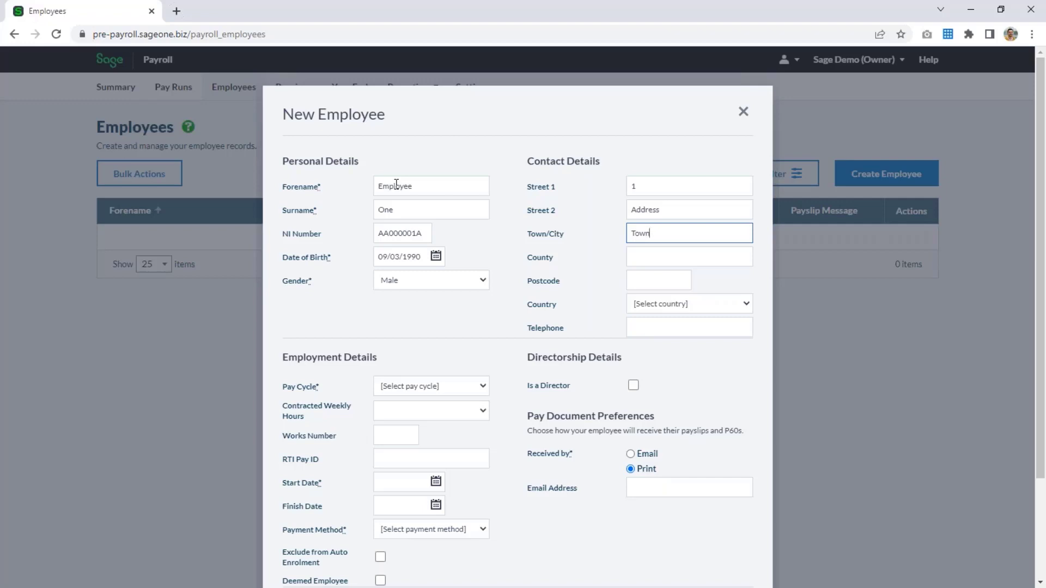
pyautogui.press('Tab')
pyautogui.press('Tab')
pyautogui.write('NW1')
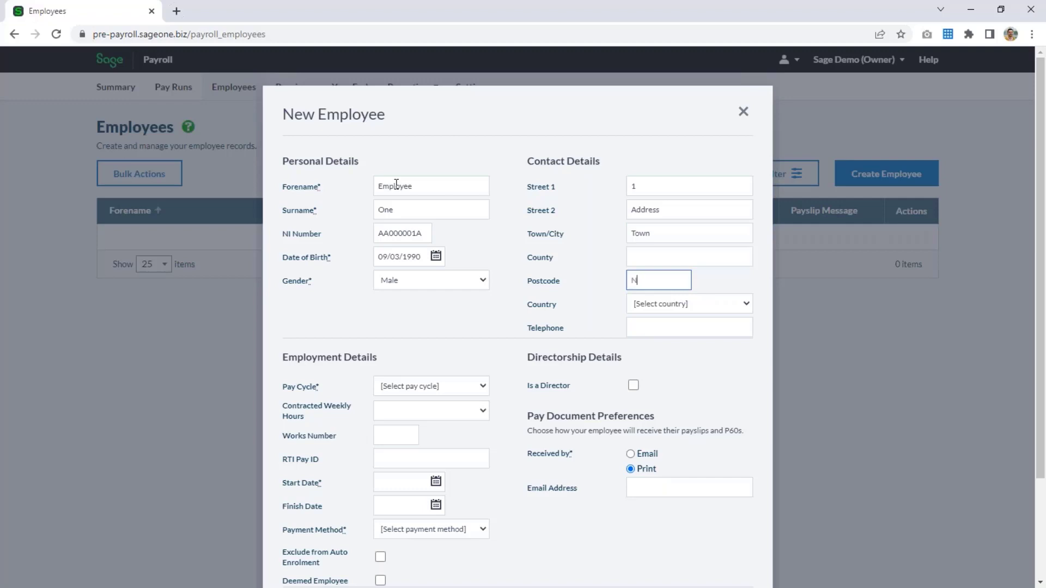
pyautogui.press('BackSpace')
pyautogui.press('BackSpace')
pyautogui.write('E99 9AZ')
pyautogui.press('Tab')
pyautogui.press('Down')
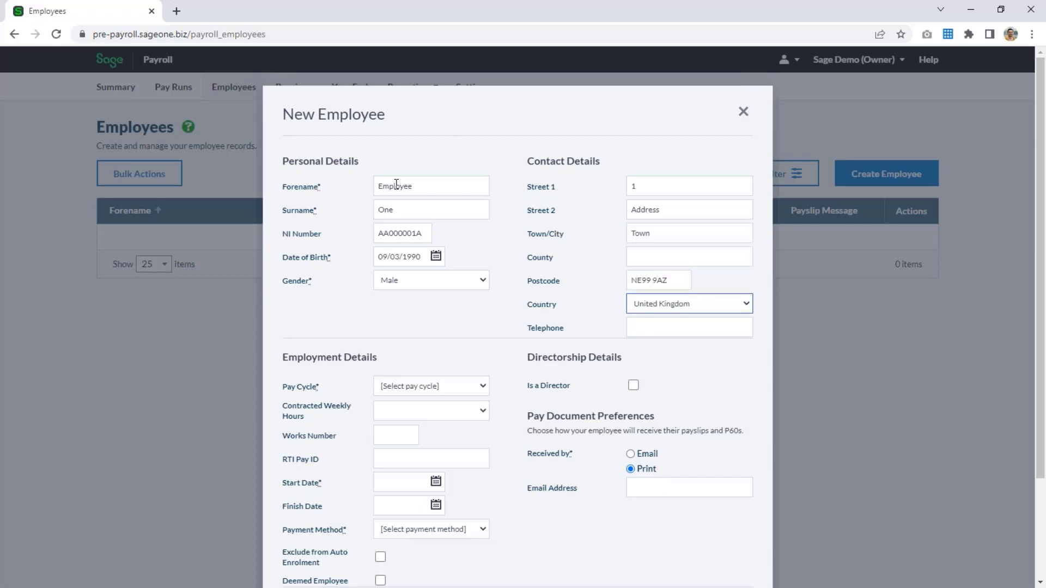
# Step: Set the employee's pay cycle to Monthly and contracted weekly hours to 30 hrs or more
pyautogui.press('Tab')
pyautogui.press('Tab')
pyautogui.press('Down')
pyautogui.press('Down')
pyautogui.press('Tab')
pyautogui.press('Down')
pyautogui.press('Down')
pyautogui.press('Down')
pyautogui.press('Tab')
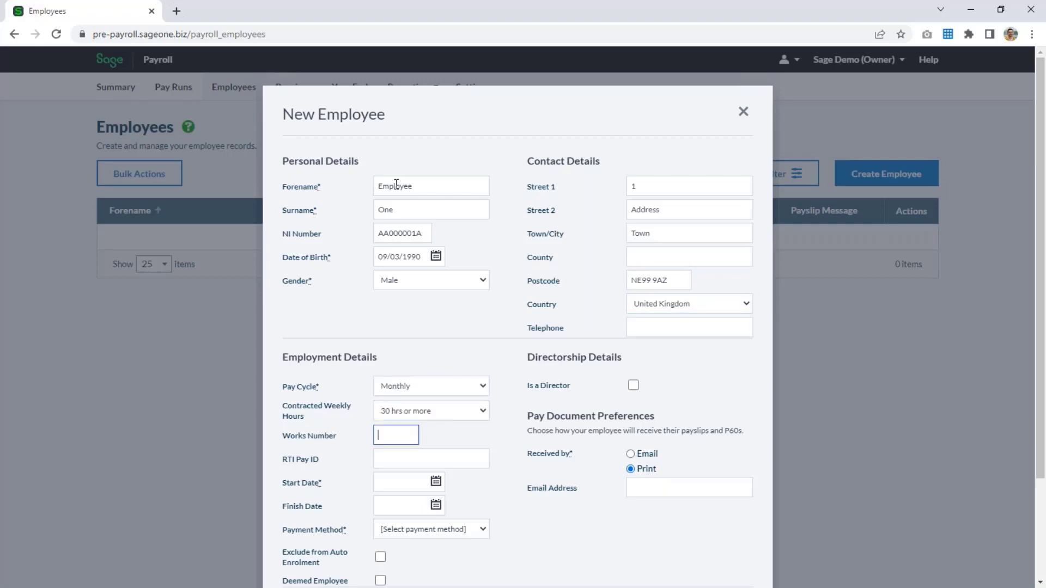
# Step: Set the employment start date to 01/05/2022 and the payment method to Cash, leaving works number and RTI Pay ID blank
pyautogui.press('Tab')
pyautogui.press('Tab')
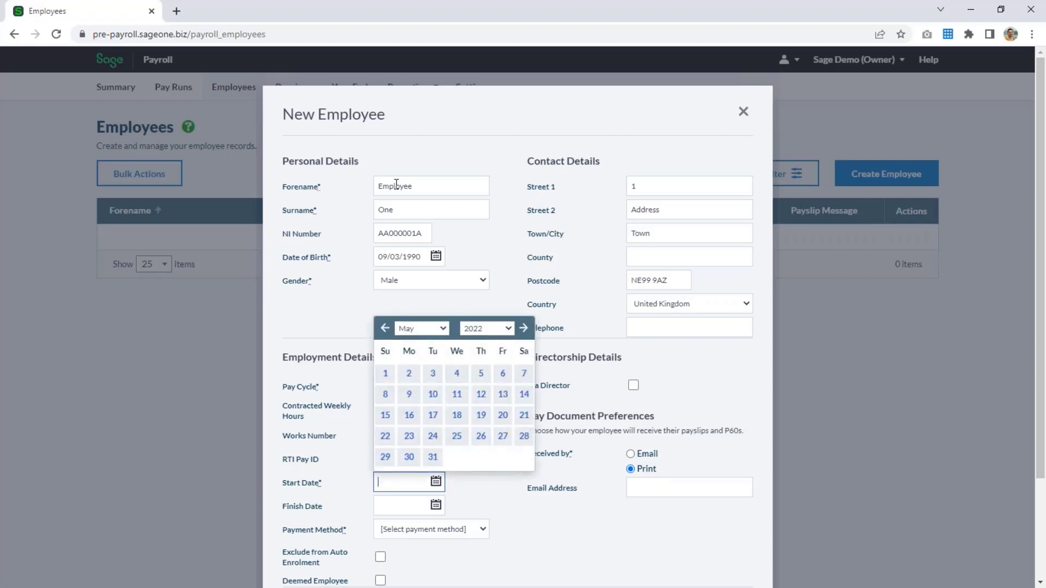
pyautogui.write('01/05/2020')
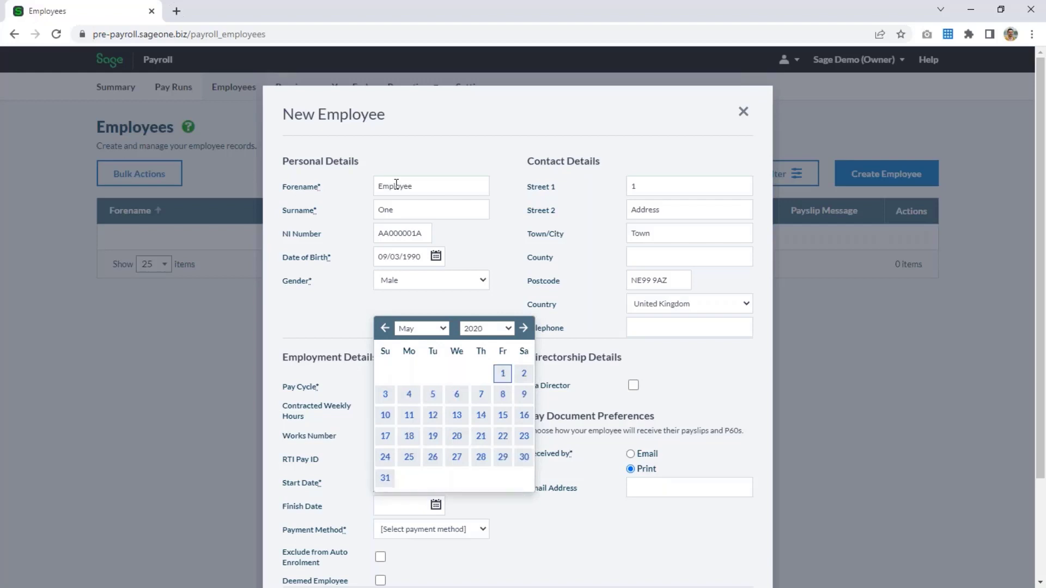
pyautogui.press('BackSpace')
pyautogui.write('2022')
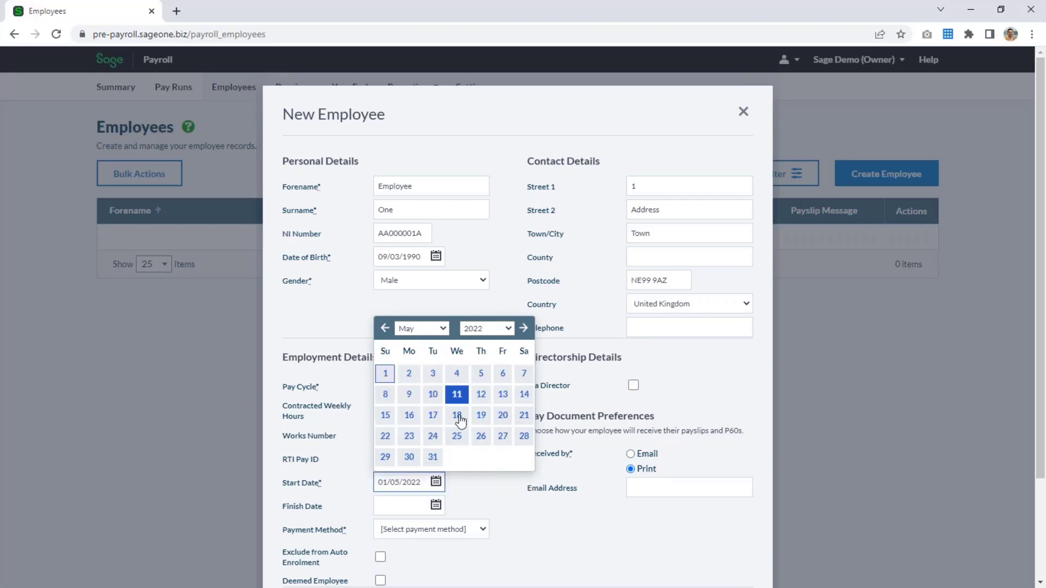
pyautogui.press('Tab')
pyautogui.click(460, 530)
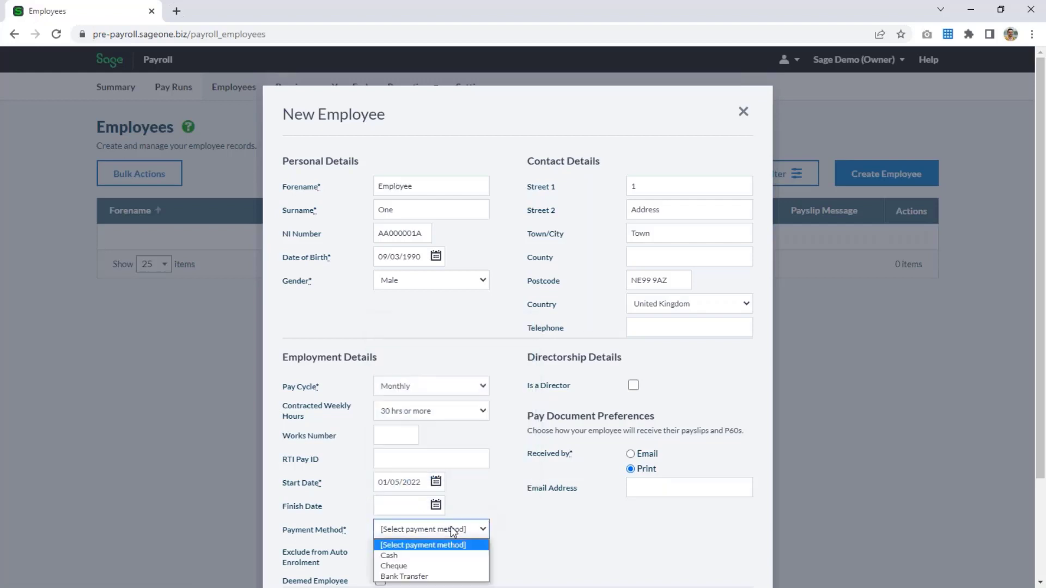
pyautogui.click(448, 561)
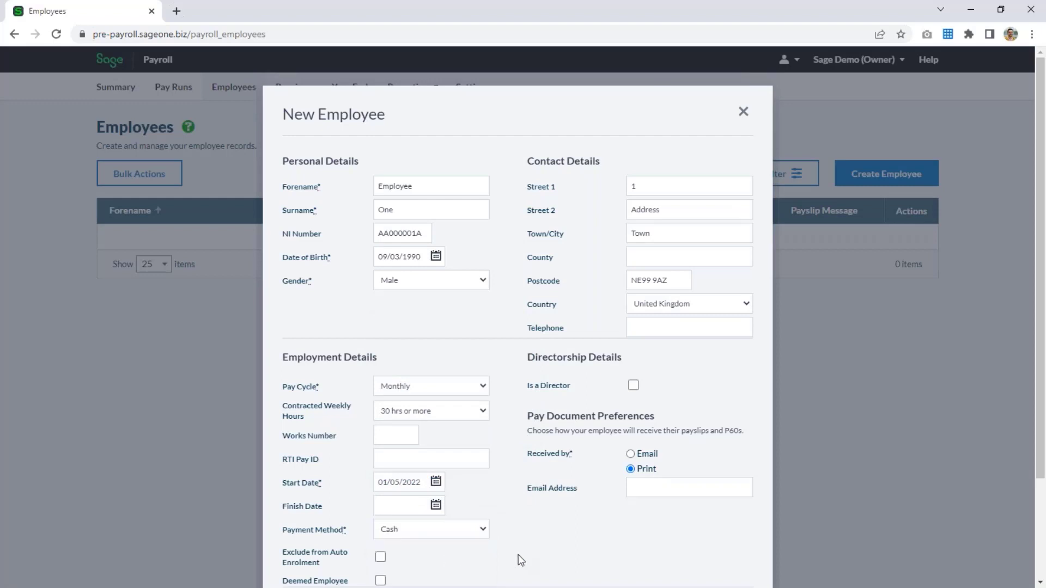
# Step: Try the director option and emailed pay documents for the employee, and switch back to non-director and Print
pyautogui.scroll(-3, 518, 554)
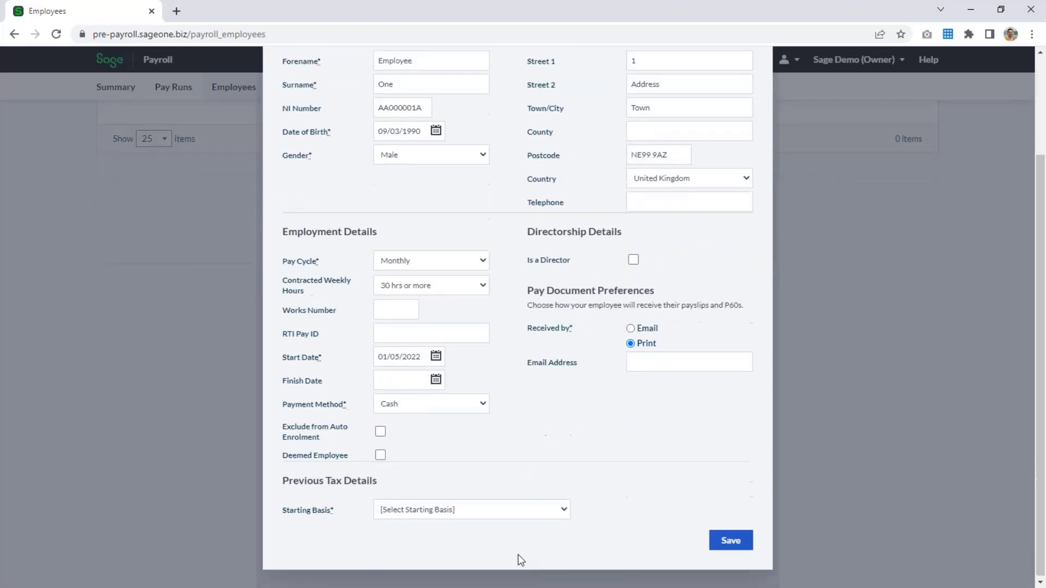
pyautogui.click(632, 259)
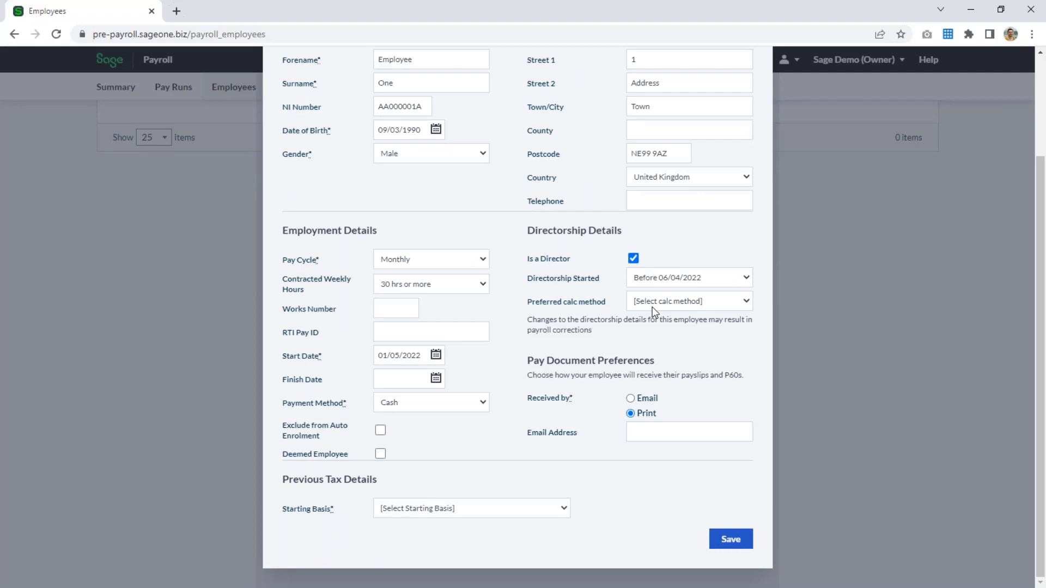
pyautogui.click(632, 259)
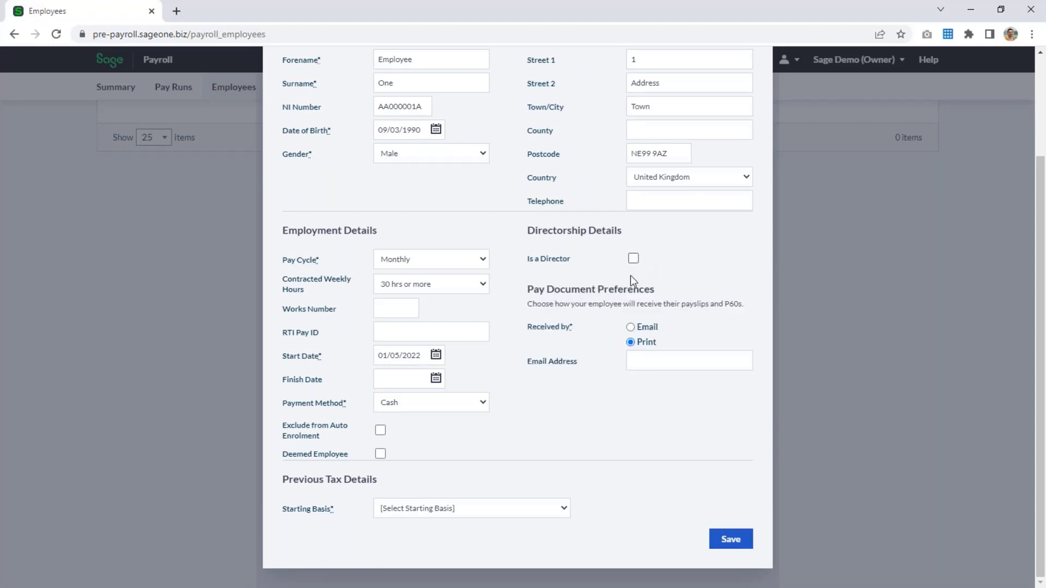
pyautogui.click(630, 327)
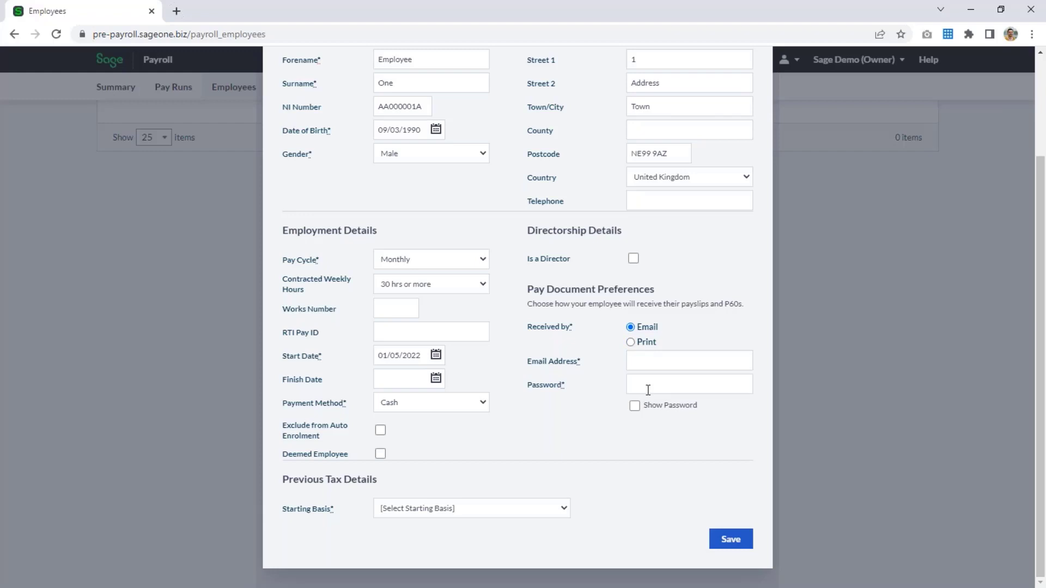
pyautogui.click(630, 342)
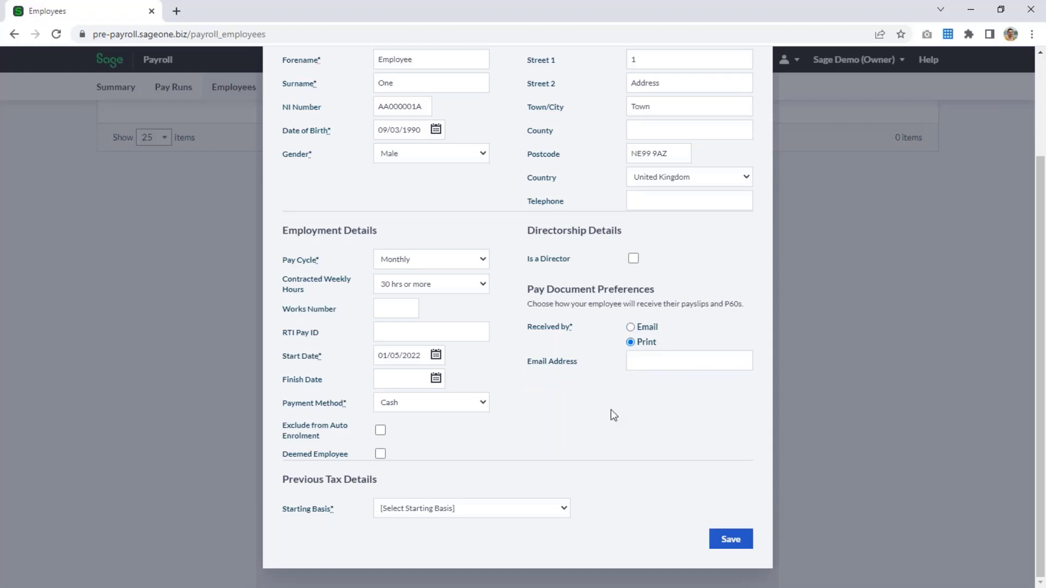
# Step: Set the employee's starting basis to the P46 employee declaration with circumstances B
pyautogui.click(487, 509)
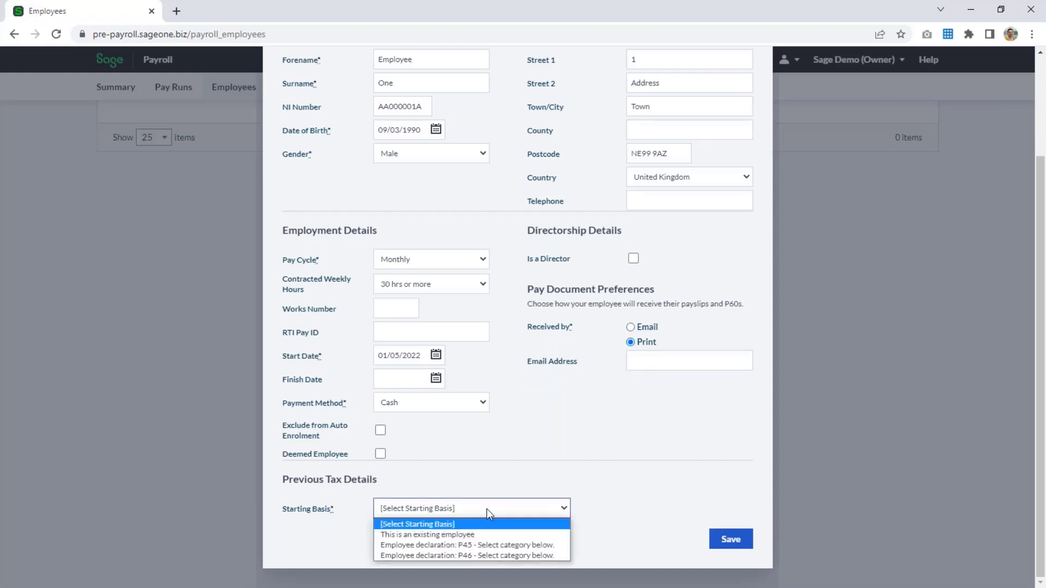
pyautogui.click(486, 556)
pyautogui.scroll(-3, 596, 458)
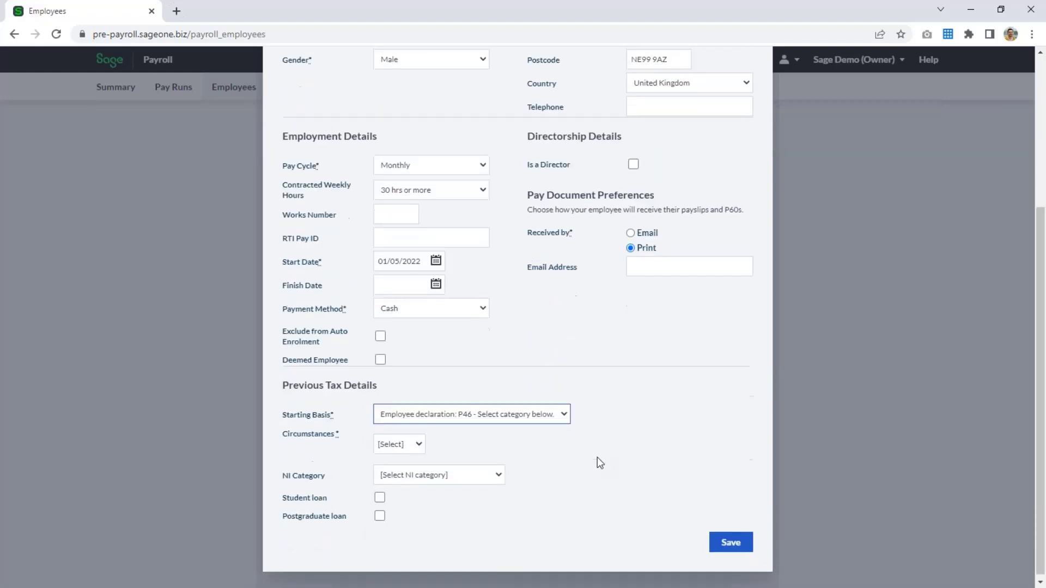
pyautogui.click(384, 446)
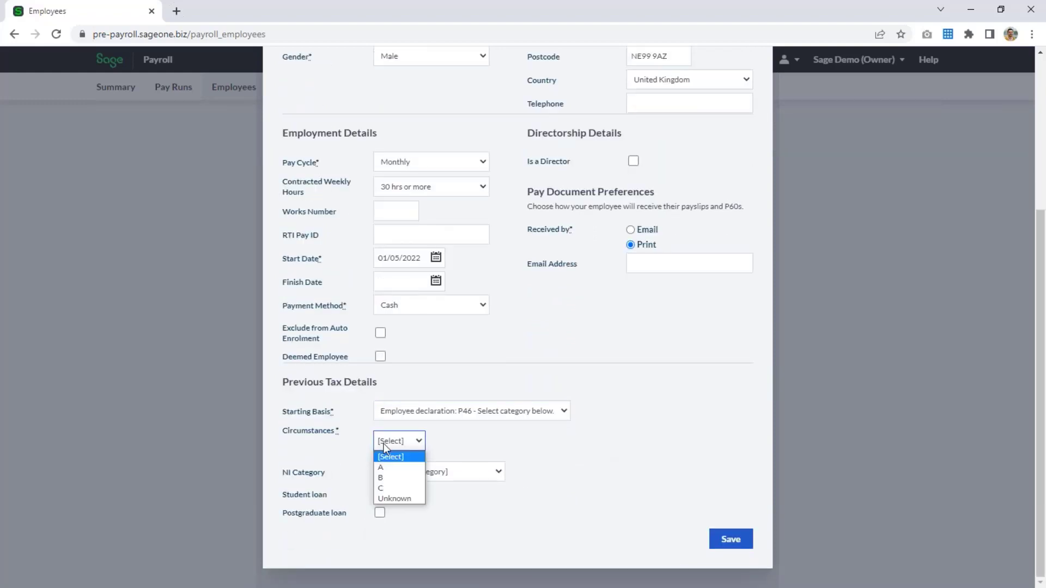
pyautogui.click(389, 476)
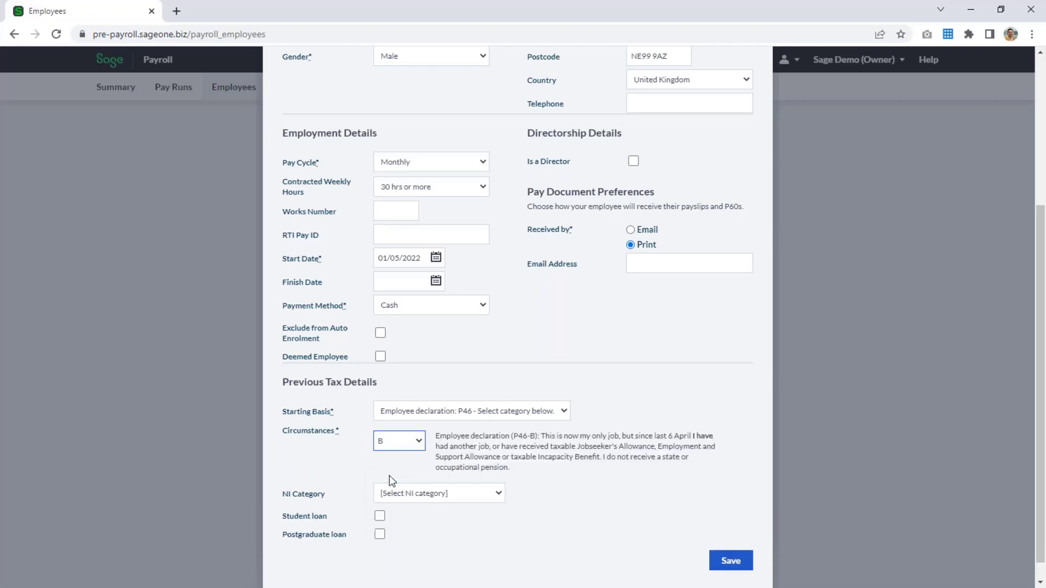
# Step: Set the NI category to A (Over 21 Standard Rate), then save the employee and go to the payroll summary
pyautogui.click(427, 493)
pyautogui.click(413, 364)
pyautogui.scroll(-1, 593, 493)
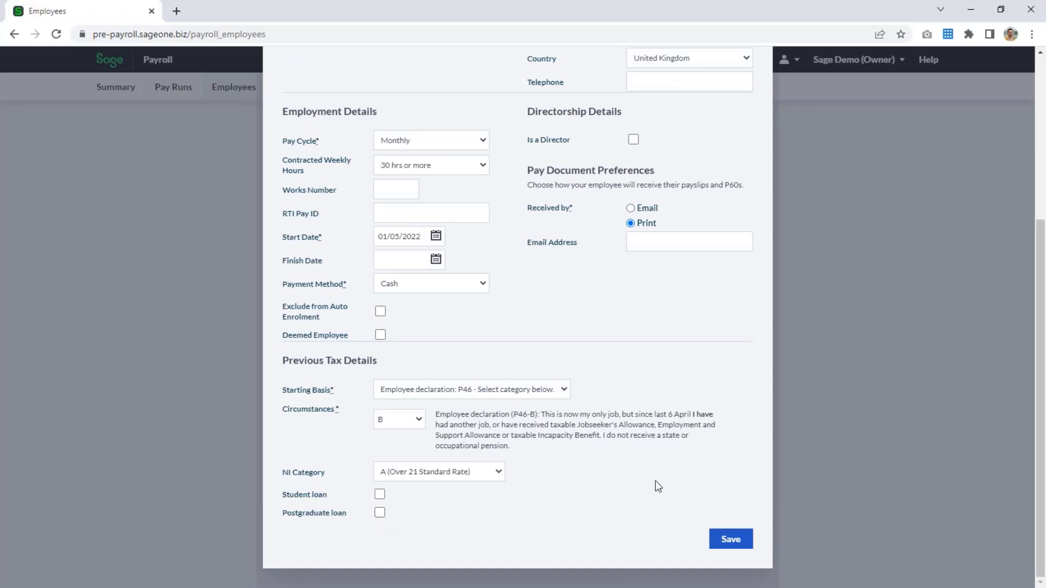
pyautogui.click(732, 540)
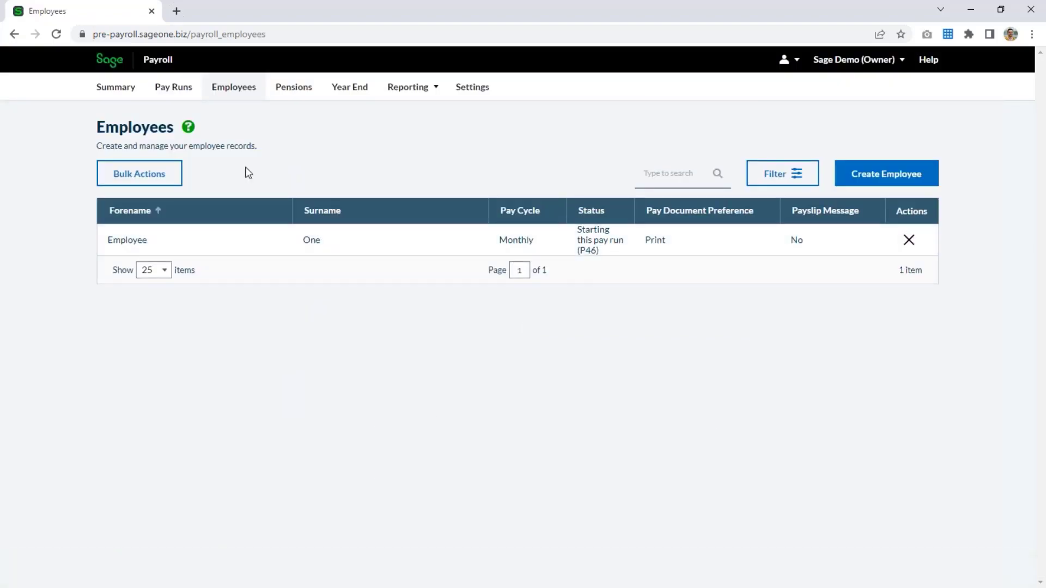
pyautogui.click(117, 88)
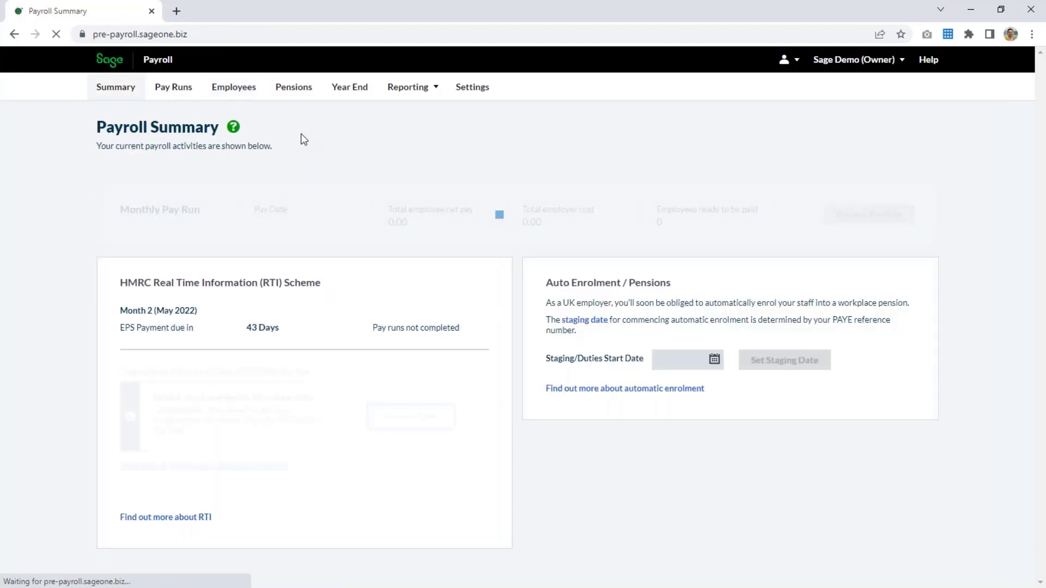
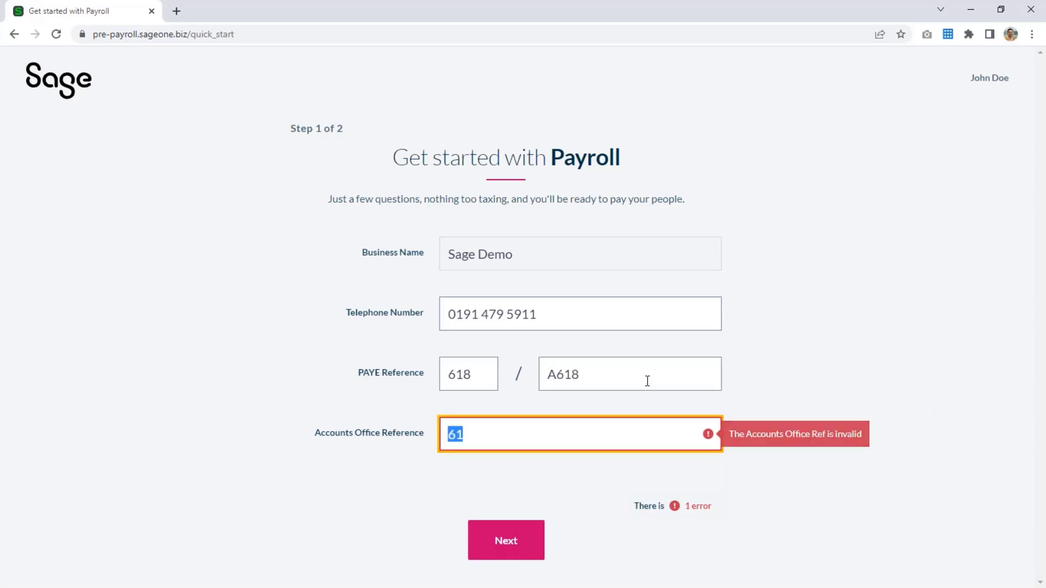
# Step: Complete the payroll setup with the Accounts Office Reference, Monthly HMRC submissions and Bank Transfer as the HMRC tax payment method
pyautogui.write('618PA1234567X')
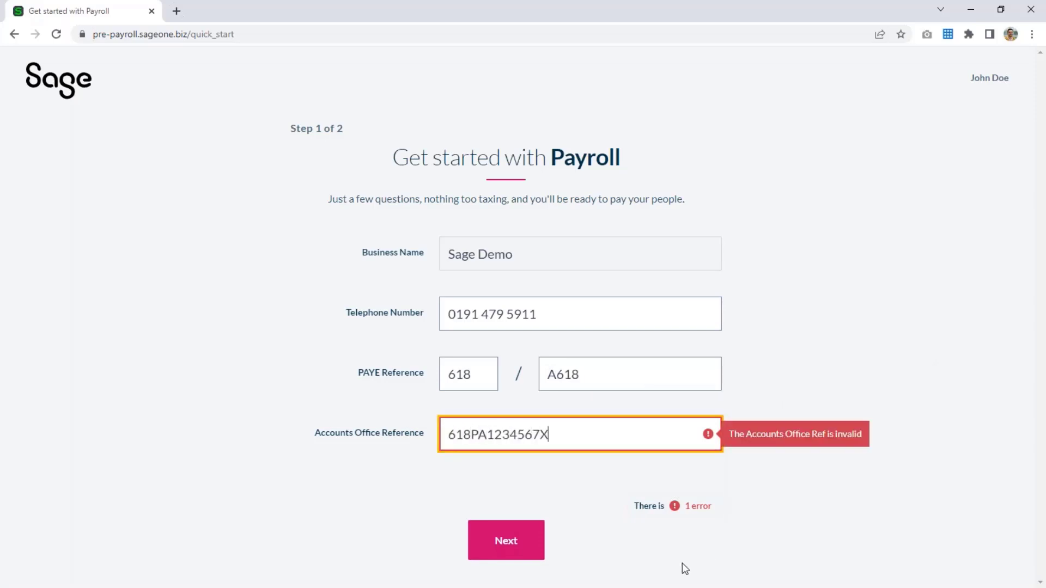
pyautogui.click(534, 550)
pyautogui.click(510, 313)
pyautogui.click(607, 372)
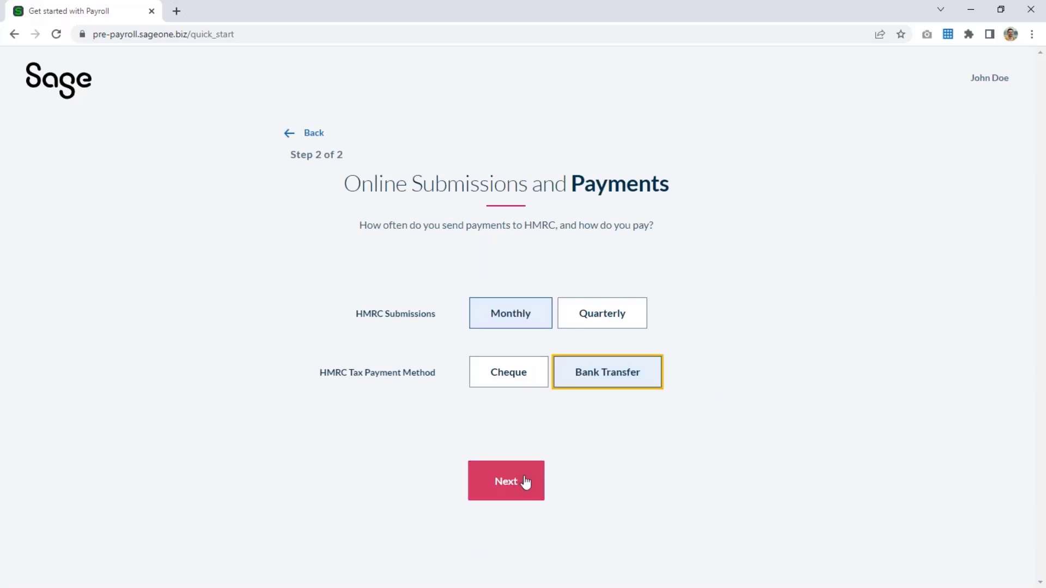
pyautogui.click(526, 482)
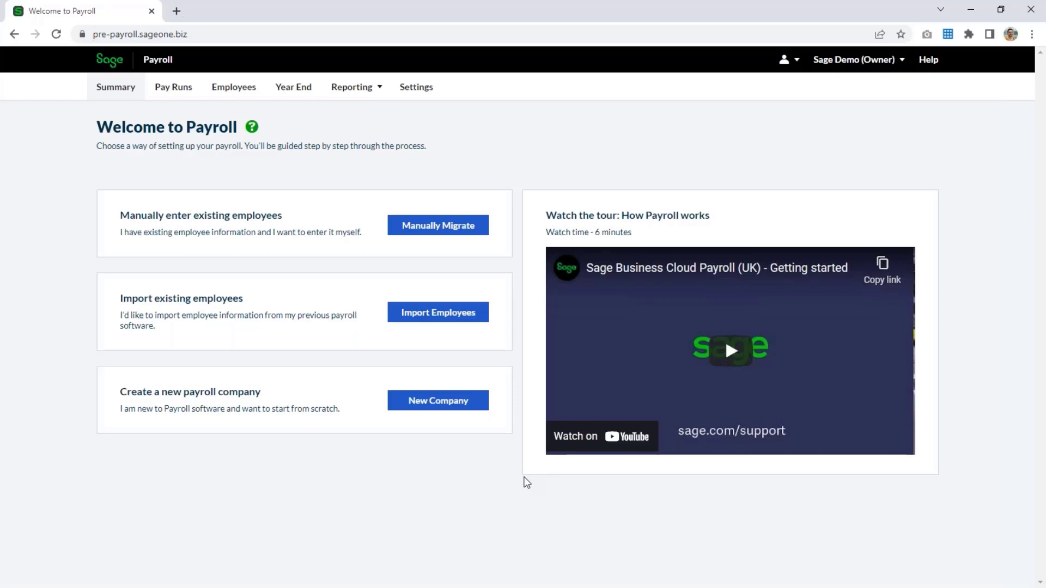
# Step: Start entering existing employees manually and set the last completed P32 reporting period to Month 2 (May 2022)
pyautogui.click(450, 235)
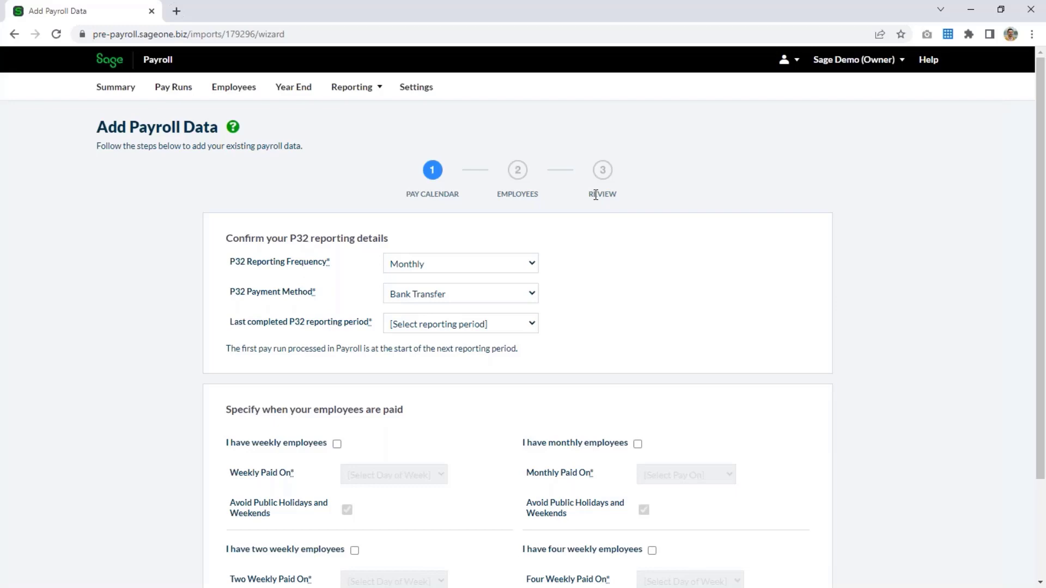
pyautogui.scroll(-2, 658, 321)
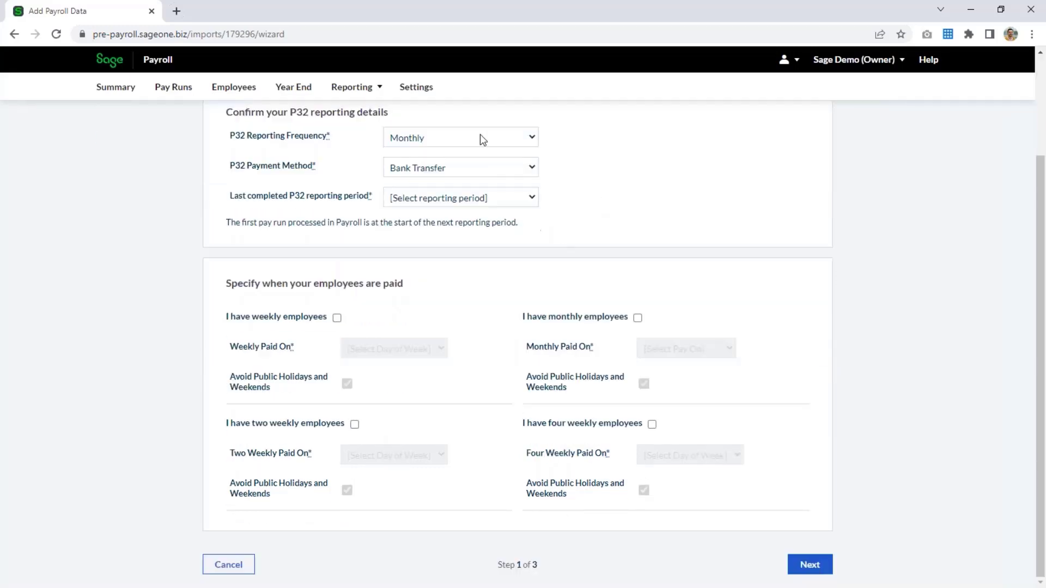
pyautogui.click(465, 200)
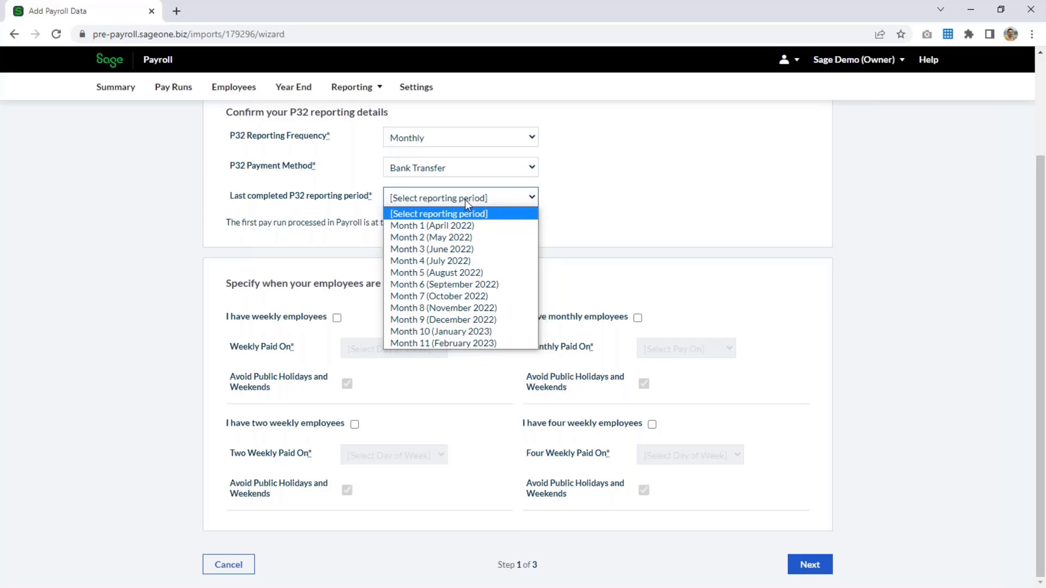
pyautogui.click(470, 237)
pyautogui.click(593, 239)
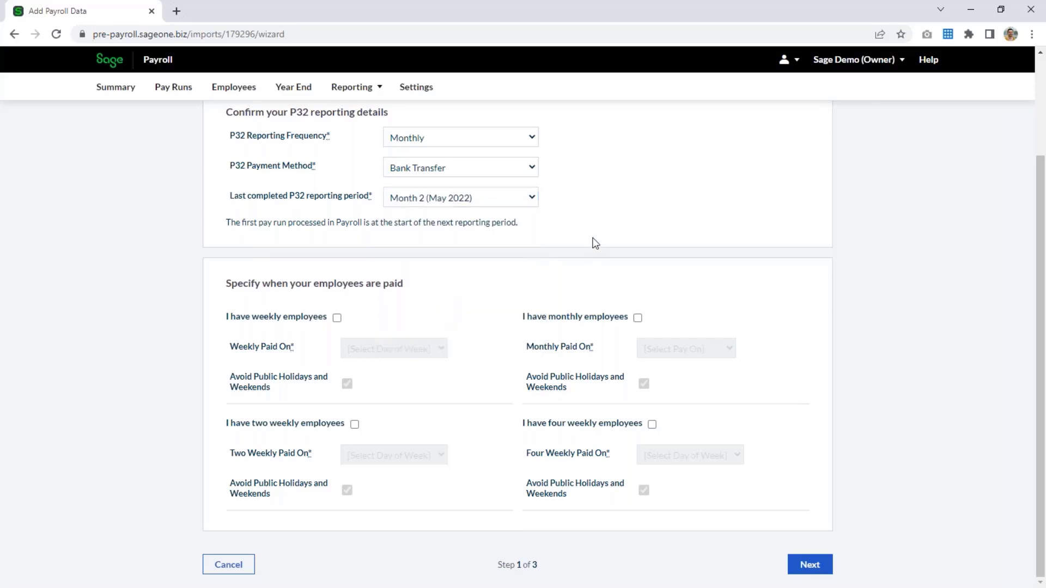
# Step: Set monthly employees to be paid on the 25th of each month without avoiding public holidays and weekends, and continue to the employees stage
pyautogui.click(638, 317)
pyautogui.click(688, 351)
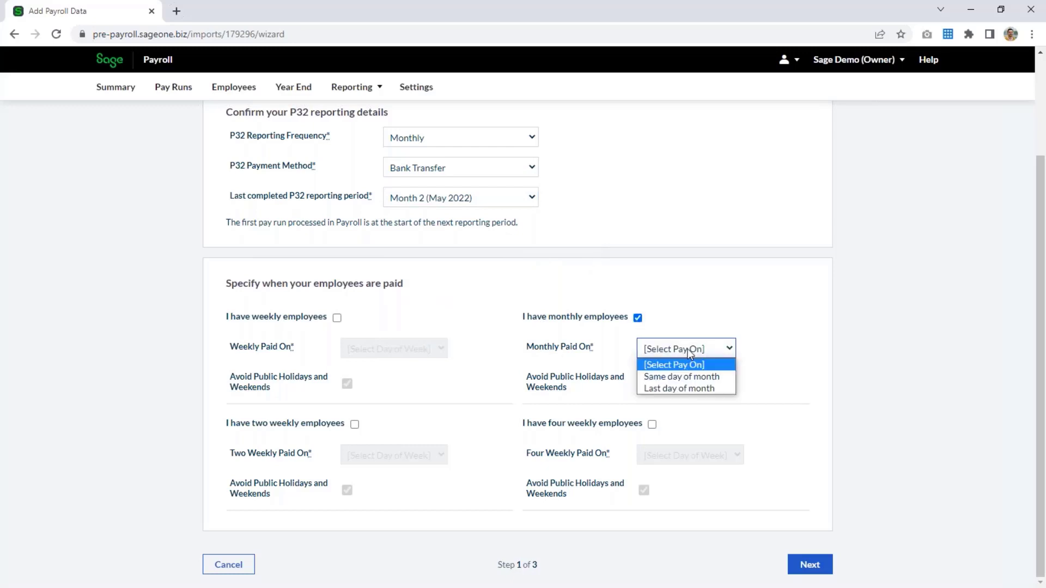
pyautogui.click(681, 376)
pyautogui.click(672, 381)
pyautogui.scroll(-4, 672, 324)
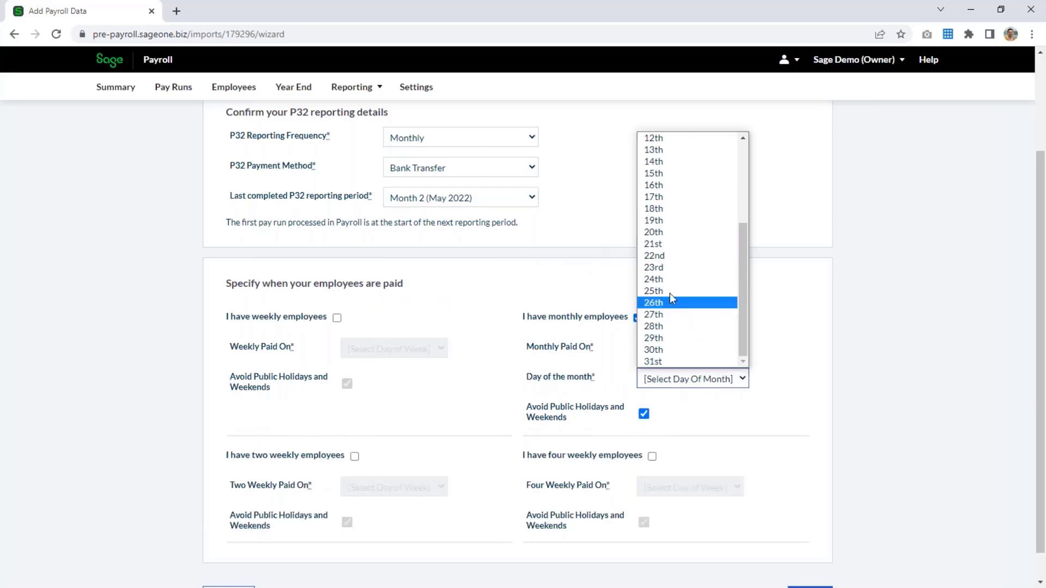
pyautogui.click(669, 293)
pyautogui.click(643, 413)
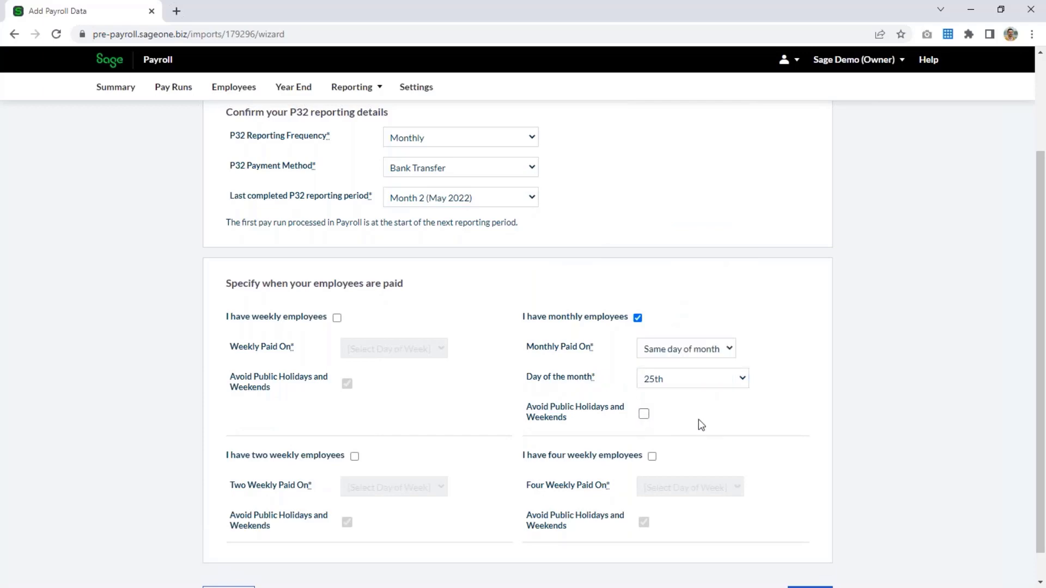
pyautogui.scroll(-1, 702, 426)
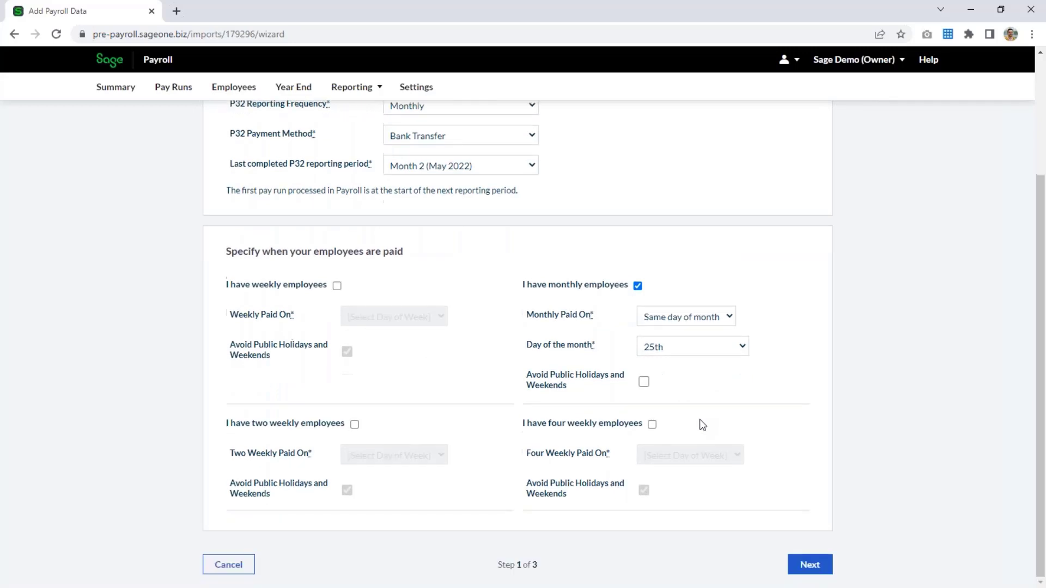
pyautogui.click(810, 569)
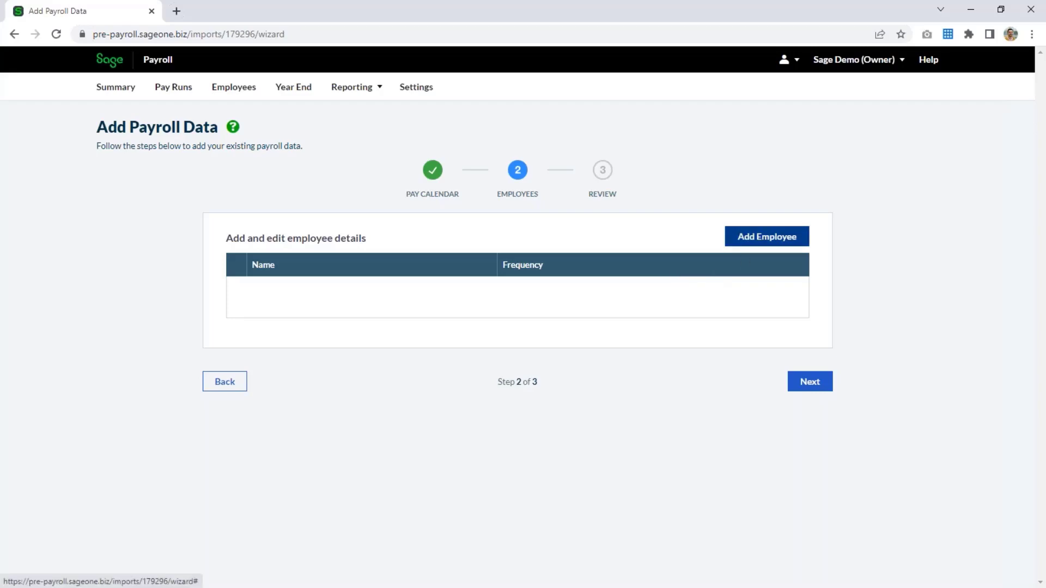
# Step: Add an employee to the payroll data and enter the forename and surname
pyautogui.click(767, 236)
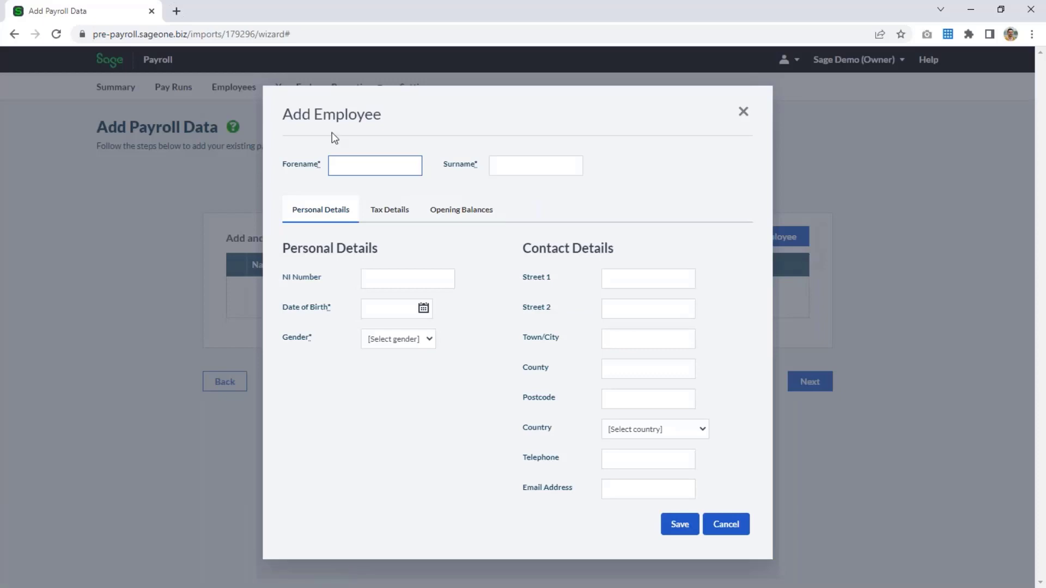
pyautogui.write('Employee')
pyautogui.press('Tab')
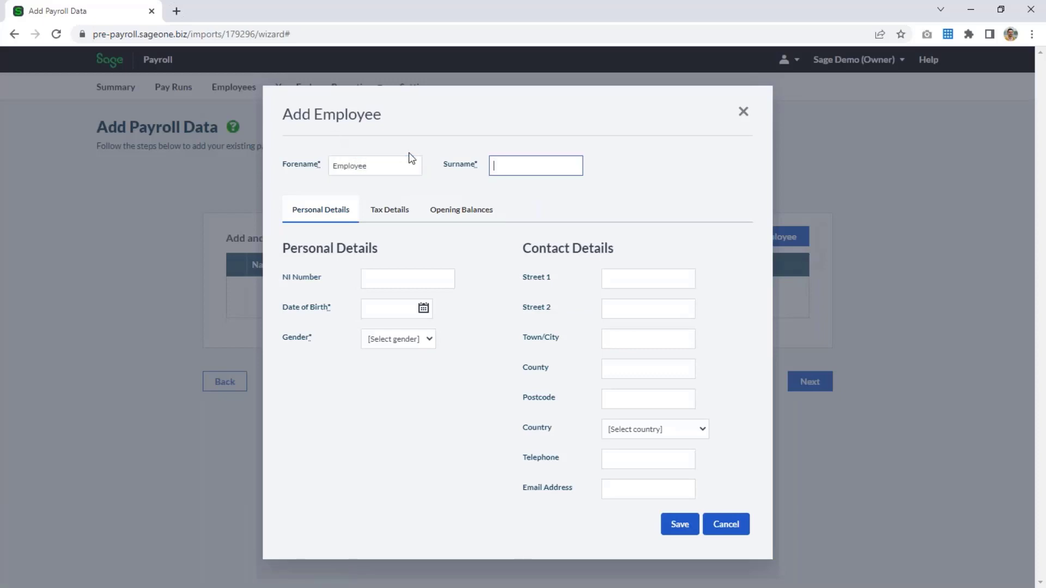
pyautogui.write('One')
# Step: Fill in the employee's NI number and date of birth, and set the gender to Male
pyautogui.click(388, 271)
pyautogui.write('AA000001A')
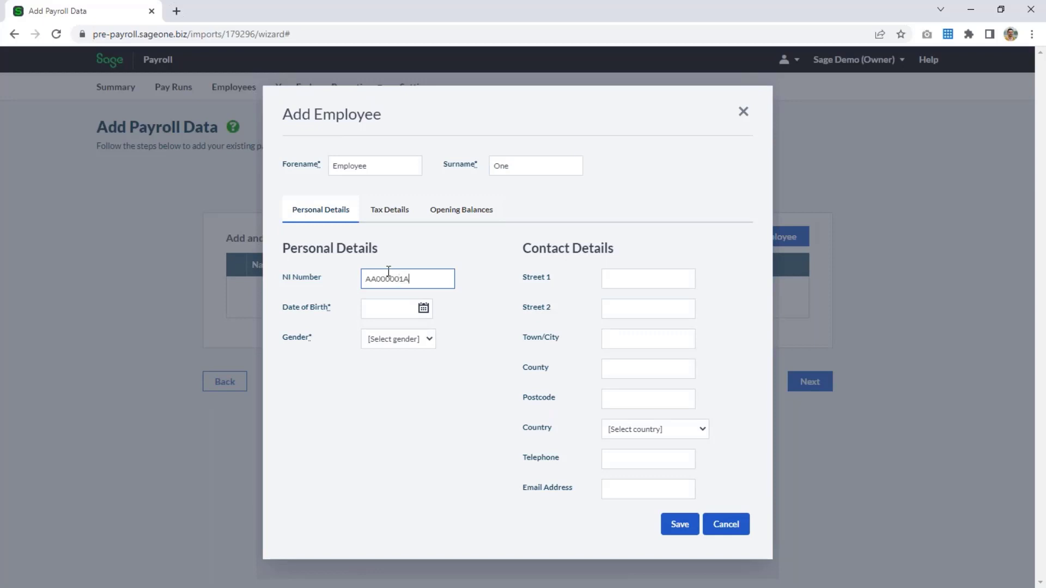
pyautogui.press('Tab')
pyautogui.write('09/0')
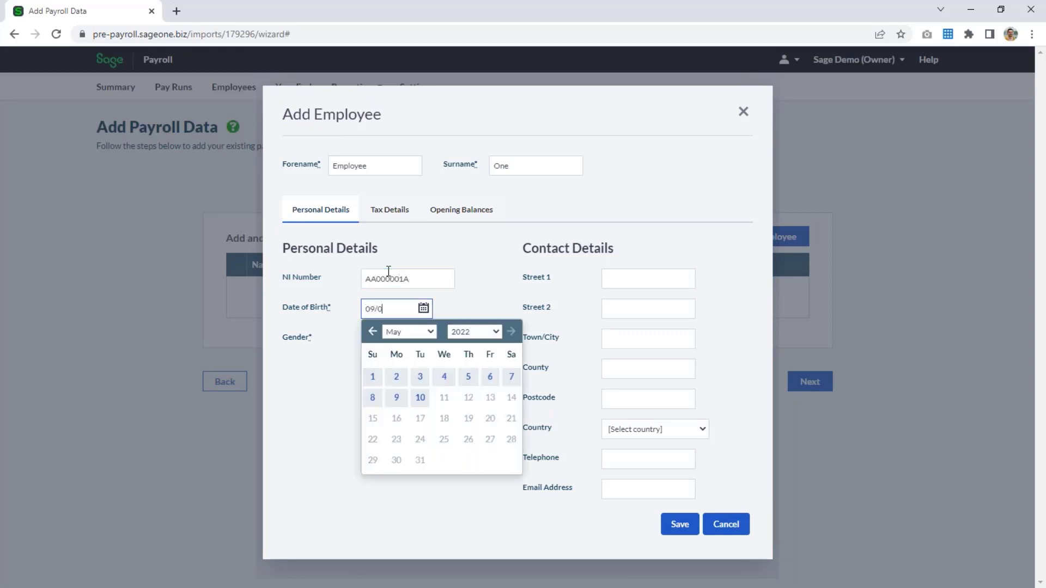
pyautogui.write('3/1990')
pyautogui.press('Tab')
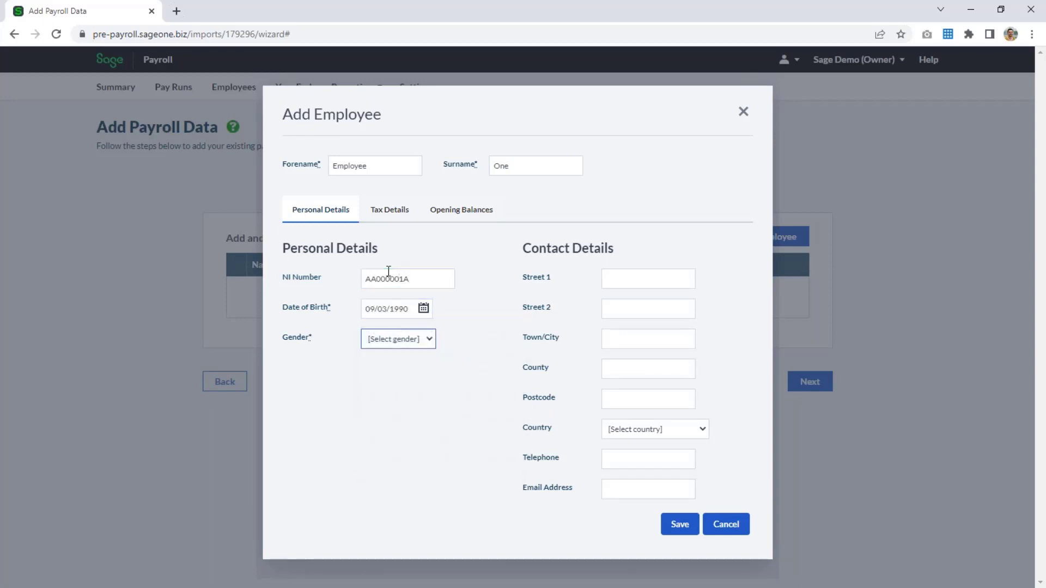
pyautogui.press('m')
pyautogui.press('Tab')
# Step: Enter the employee's street address, town and postcode with United Kingdom as country, leaving county, telephone and email address blank
pyautogui.write('1')
pyautogui.press('Tab')
pyautogui.write('Address')
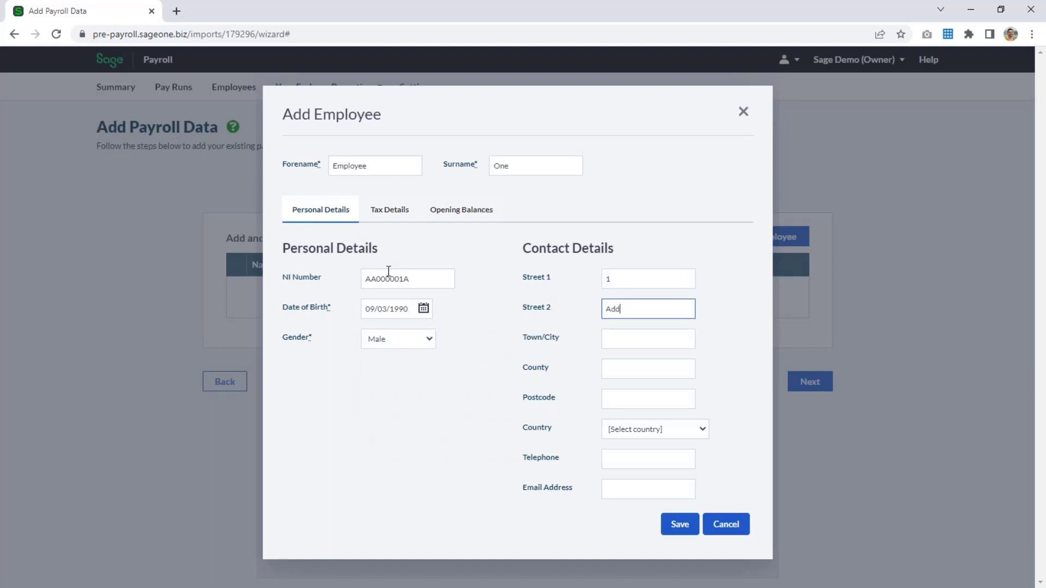
pyautogui.press('Tab')
pyautogui.write('Town')
pyautogui.press('Tab')
pyautogui.press('Tab')
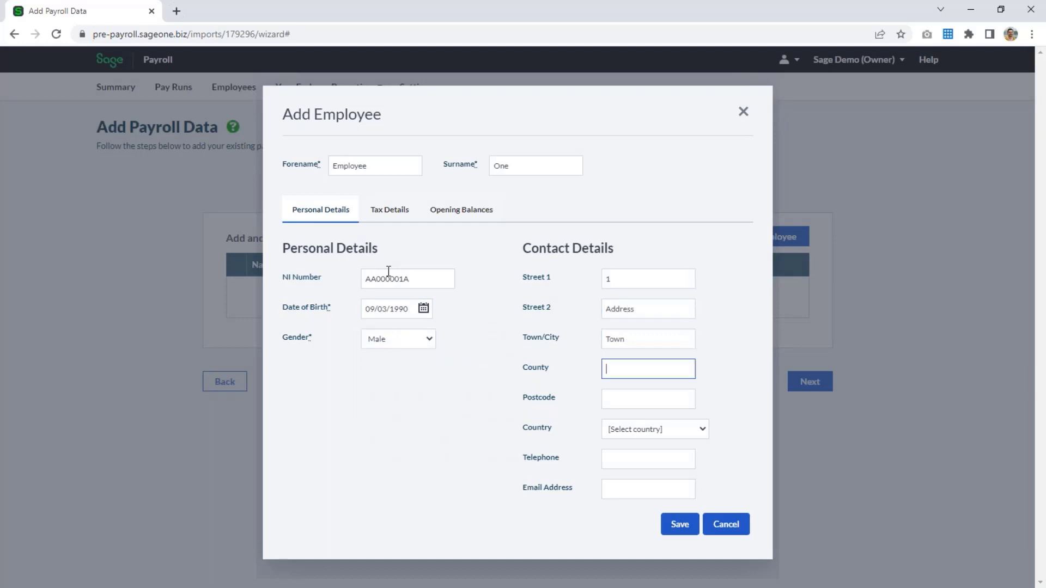
pyautogui.write('NE99 9AZ')
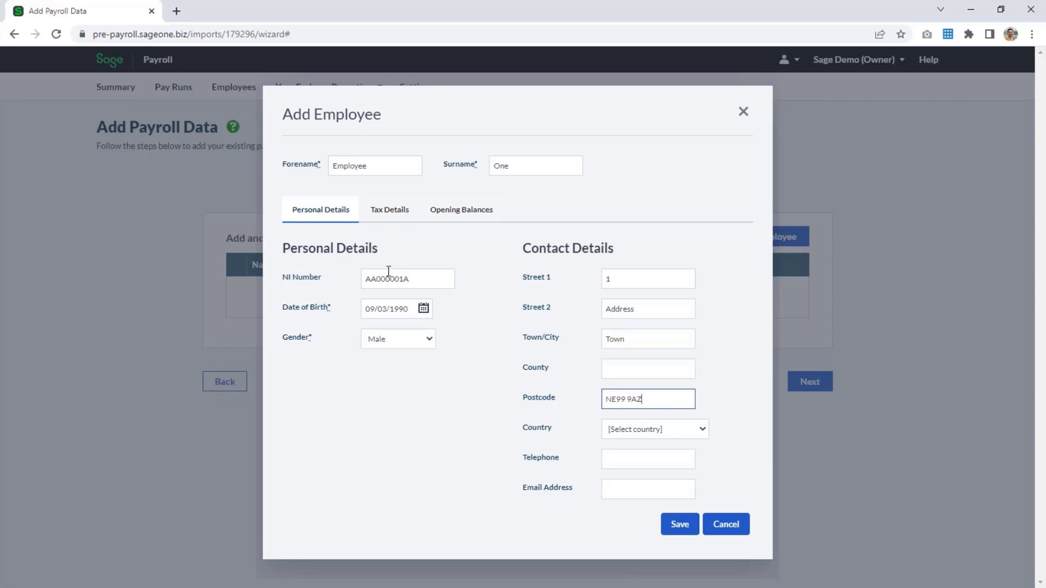
pyautogui.press('Tab')
pyautogui.press('u')
pyautogui.press('Tab')
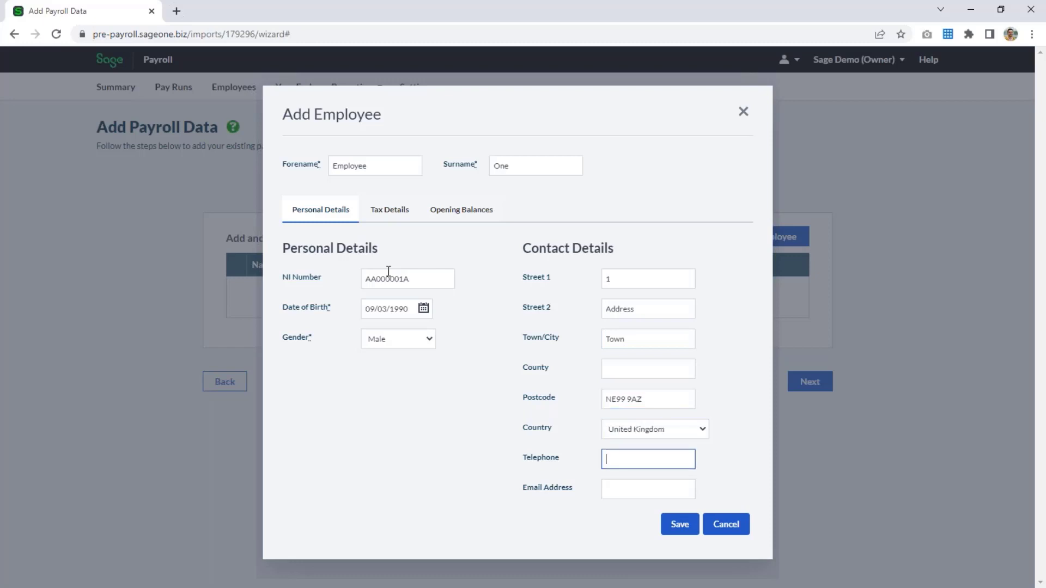
pyautogui.press('Tab')
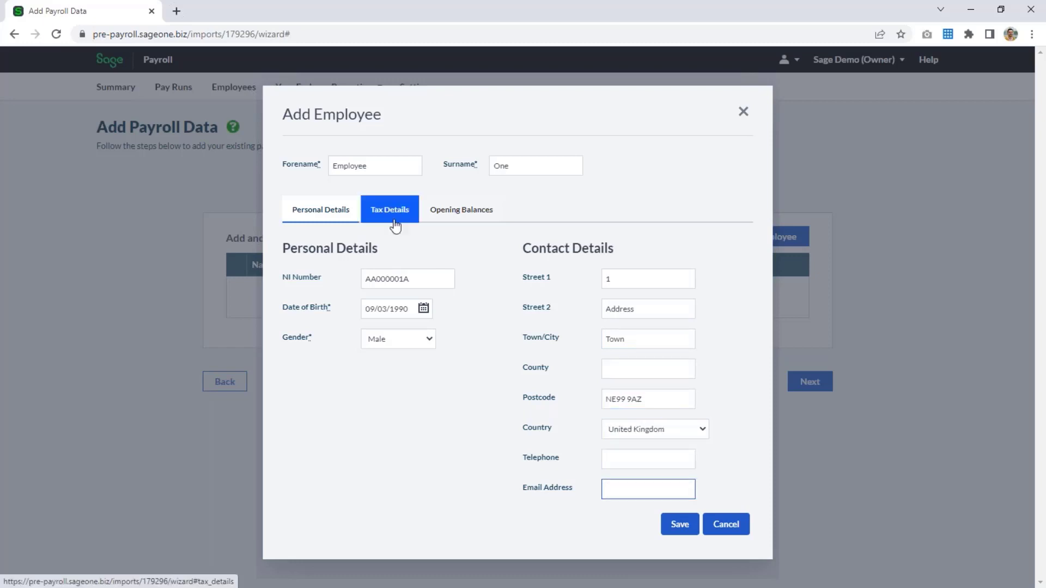
# Step: In the employee's tax details, choose a Monthly pay cycle and contracted weekly hours of 30 hrs or more
pyautogui.click(395, 225)
pyautogui.click(401, 280)
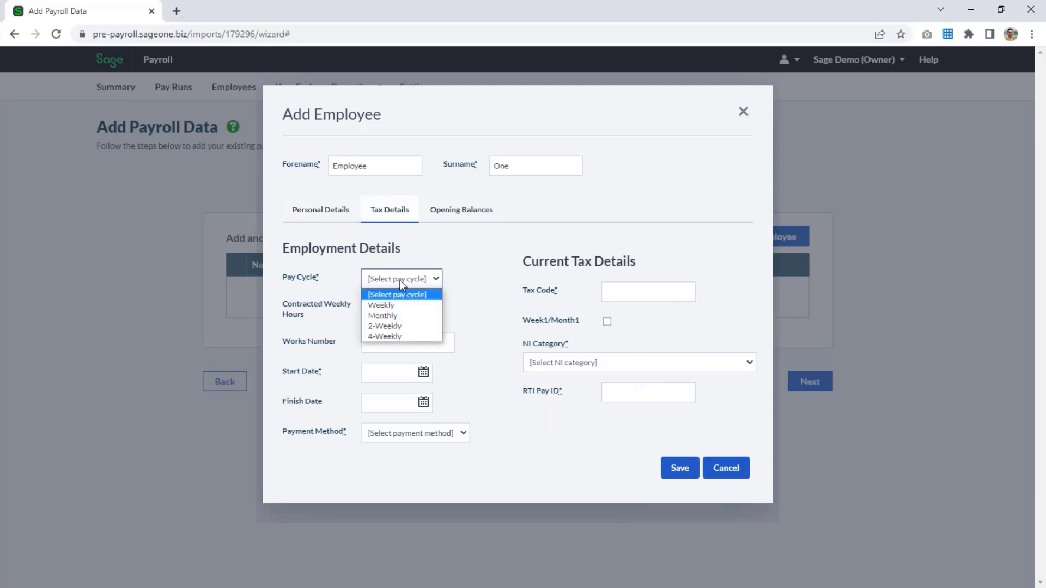
pyautogui.click(395, 316)
pyautogui.click(393, 314)
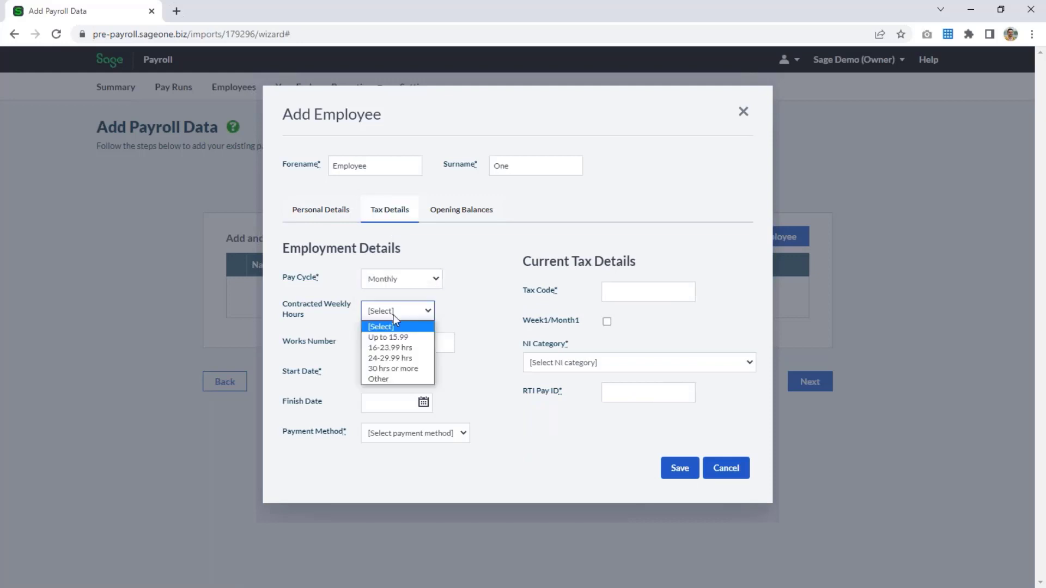
pyautogui.click(389, 369)
# Step: Set the employee's start date to 01/01/2020 and the payment method to Cash
pyautogui.click(387, 376)
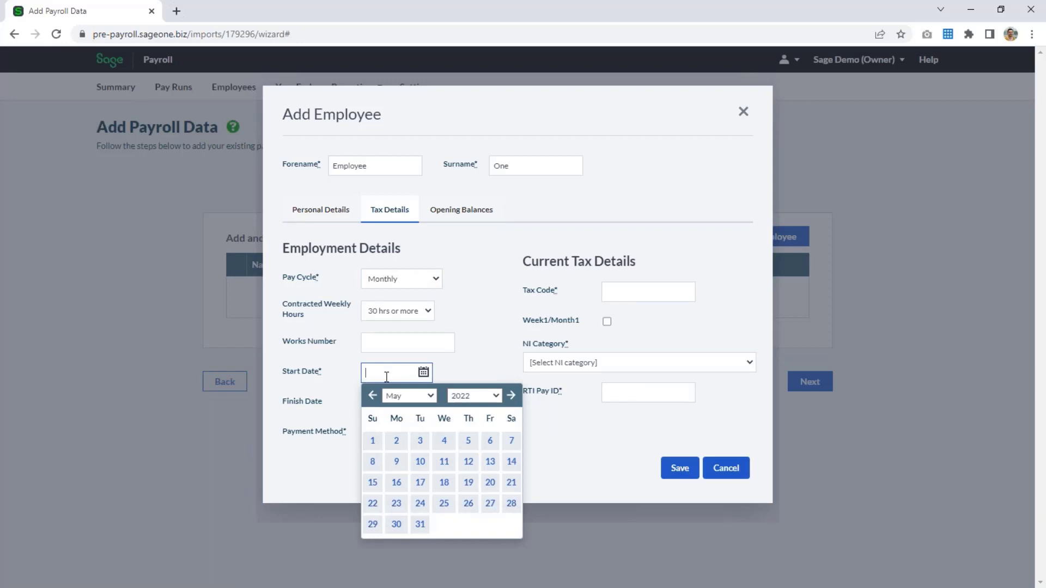
pyautogui.write('01/01/2020')
pyautogui.click(477, 376)
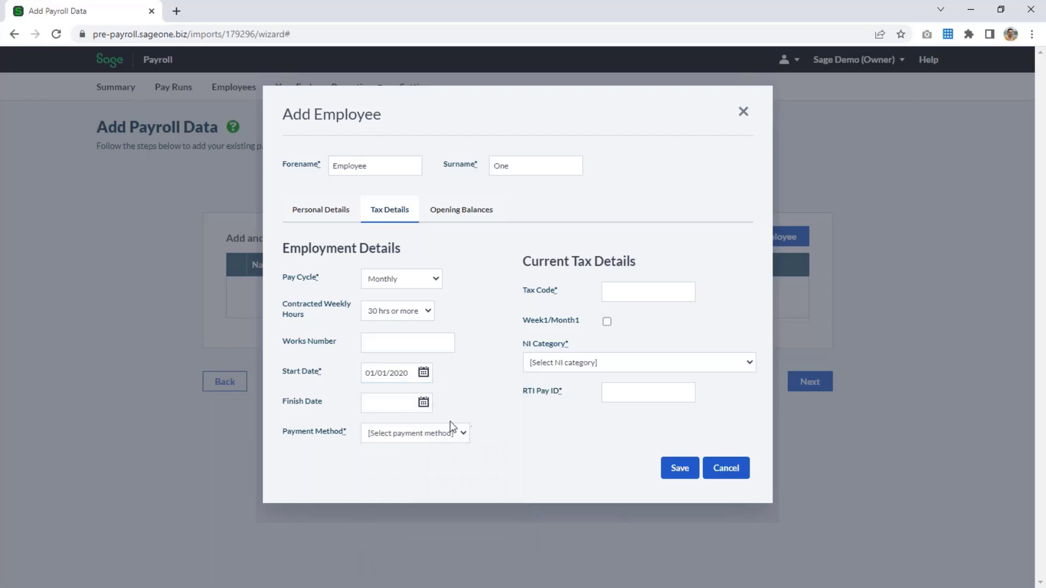
pyautogui.click(430, 433)
pyautogui.click(418, 456)
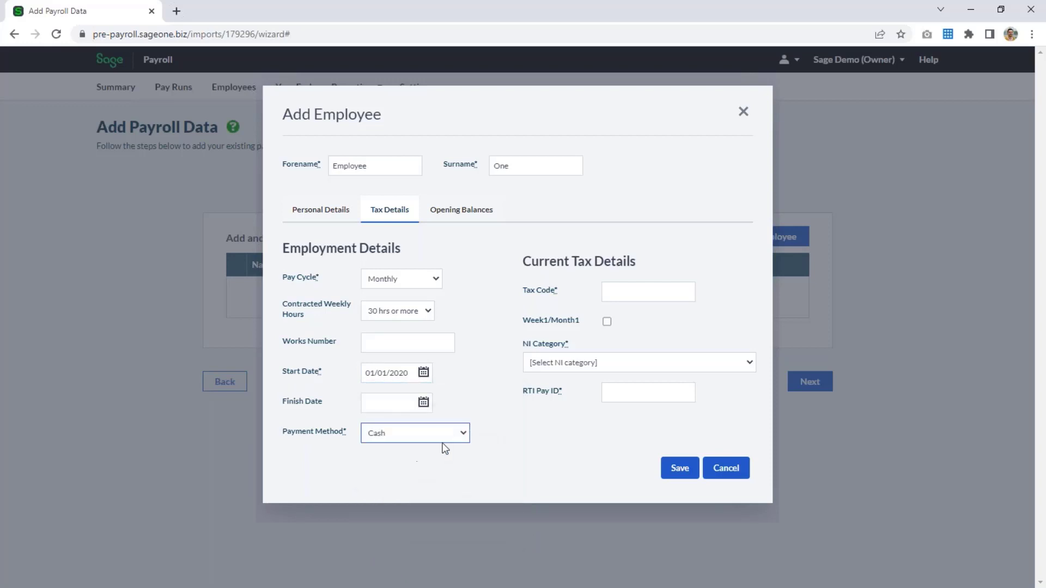
# Step: Set the employee's tax code to 1257L and NI category to A (Over 21 Standard Rate), and enter the RTI Pay ID
pyautogui.click(622, 293)
pyautogui.write('1257')
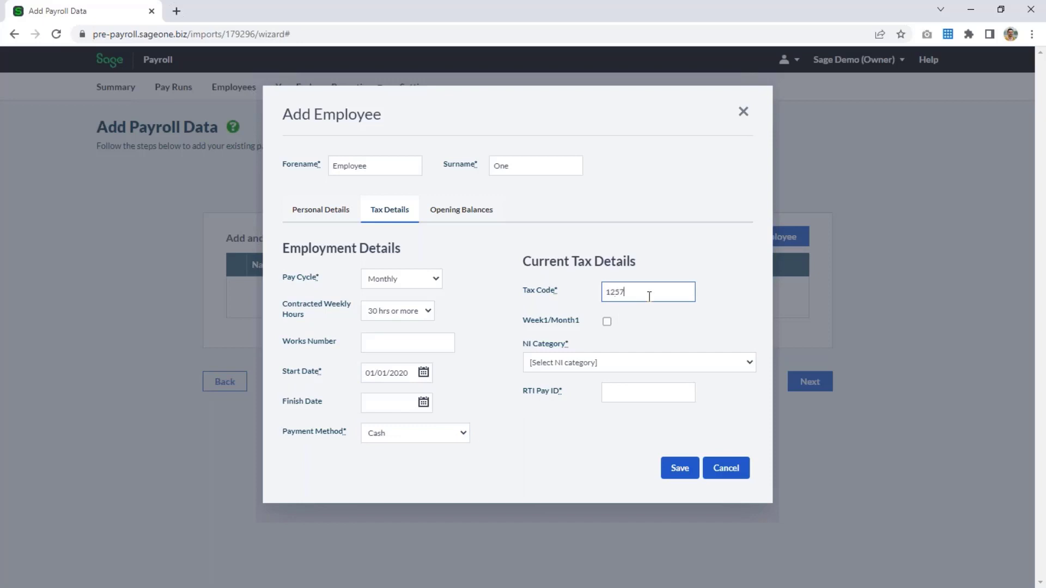
pyautogui.write('L')
pyautogui.click(639, 356)
pyautogui.click(663, 387)
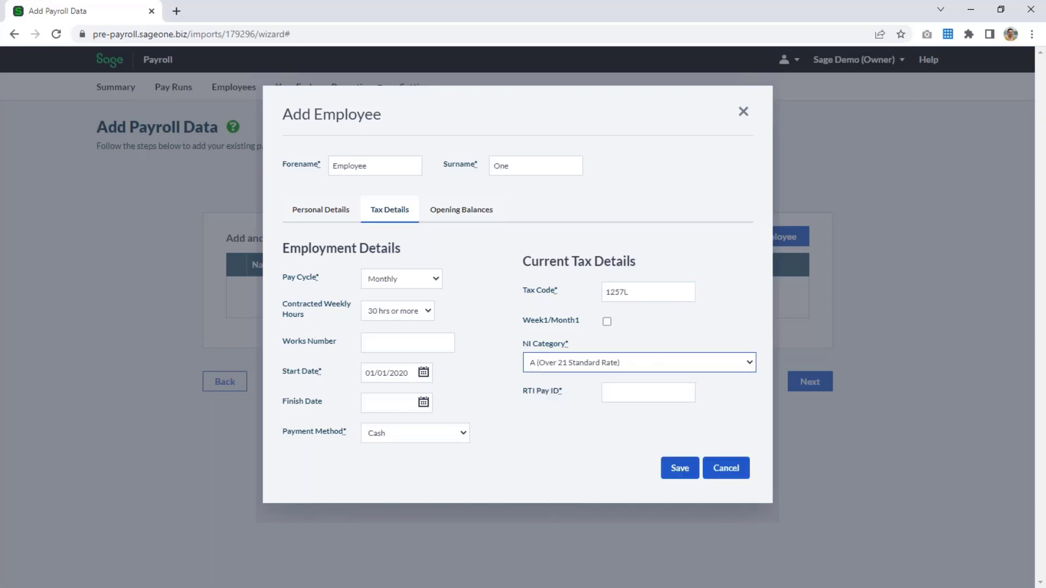
pyautogui.click(625, 393)
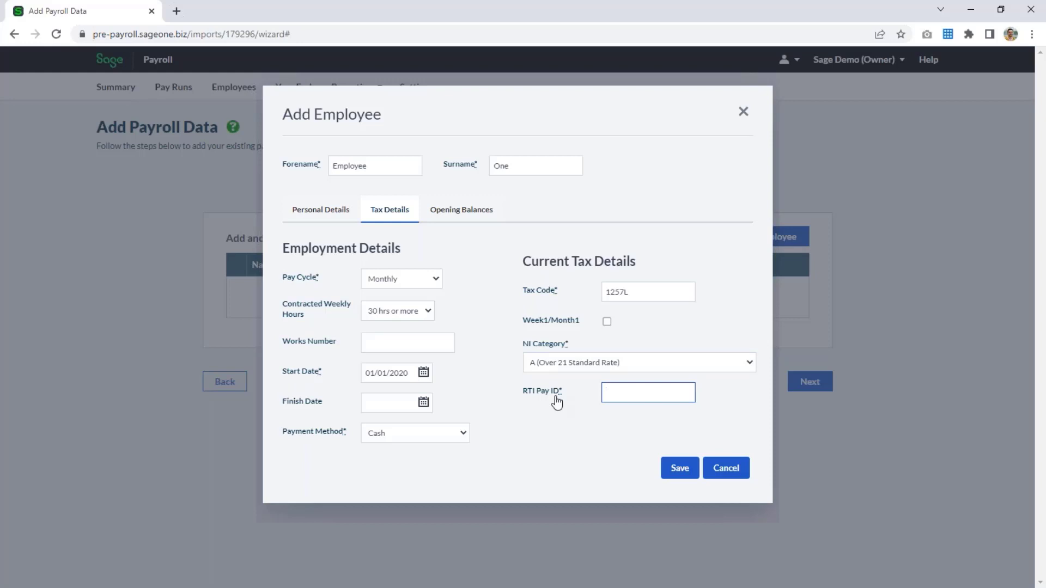
pyautogui.write('AB12')
# Step: In the opening balances, mark the employee as paid this tax year and choose NI category A for the NIC details
pyautogui.click(479, 223)
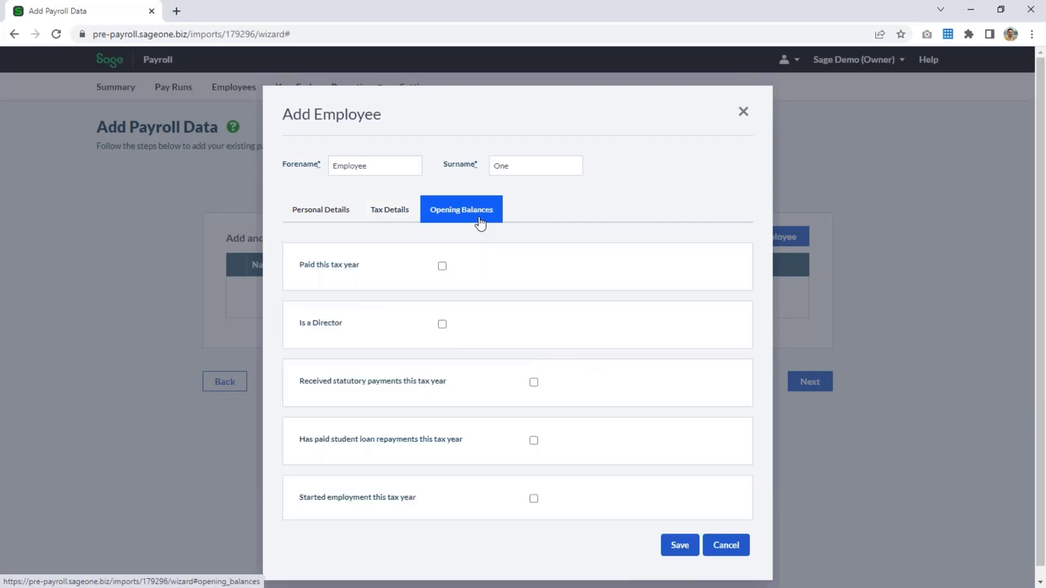
pyautogui.click(443, 267)
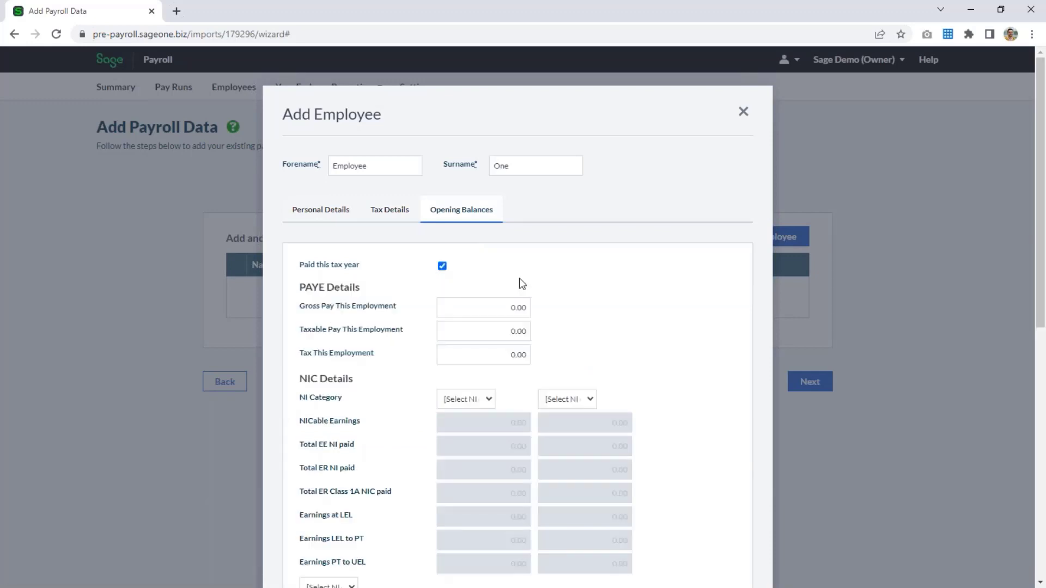
pyautogui.scroll(-1, 520, 283)
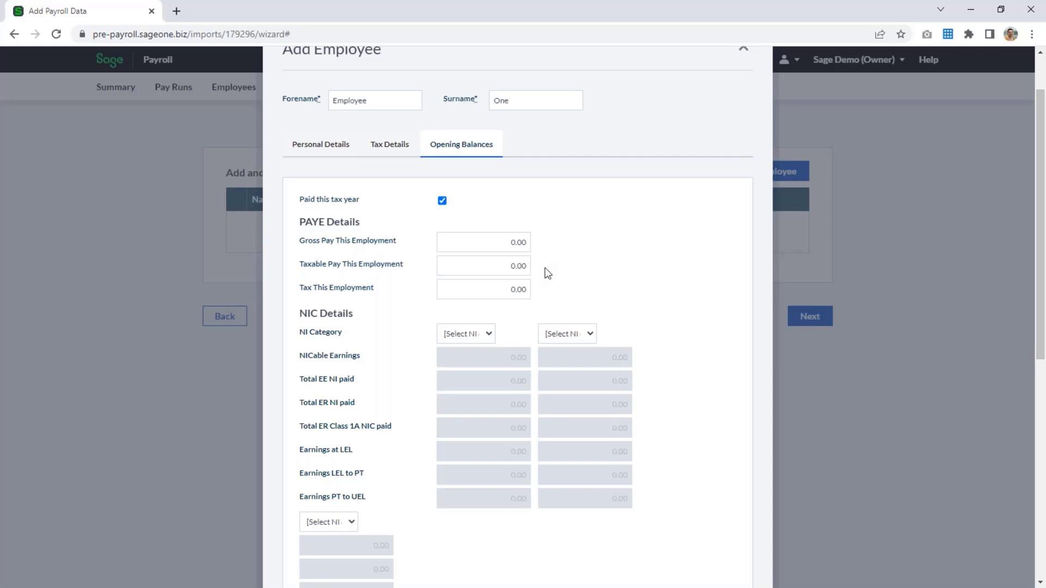
pyautogui.click(467, 333)
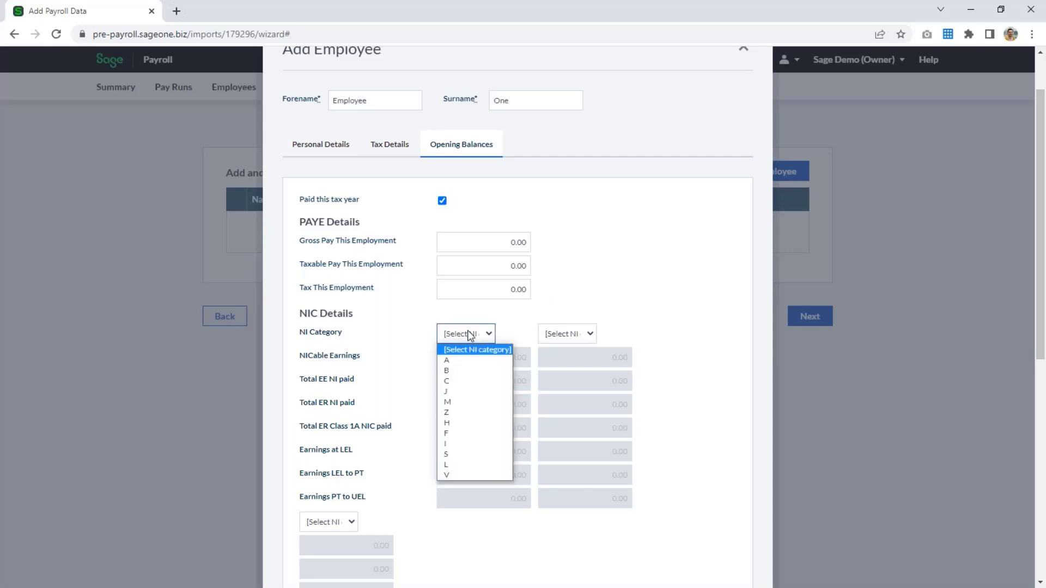
pyautogui.click(463, 361)
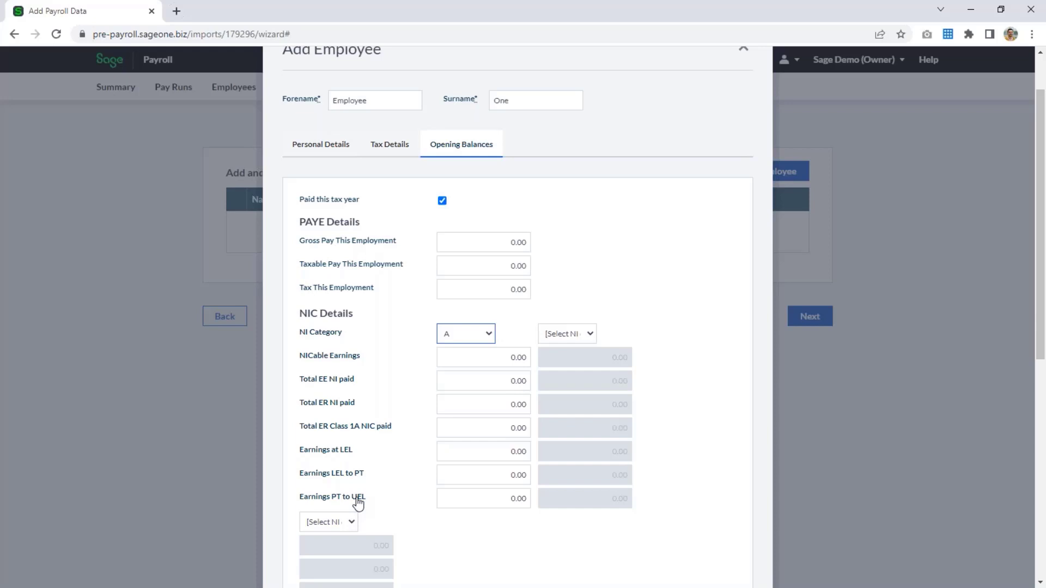
pyautogui.click(702, 380)
# Step: Preview the opening balance fields for directors, statutory payments and student loan repayments, clearing each option again
pyautogui.scroll(-8, 702, 380)
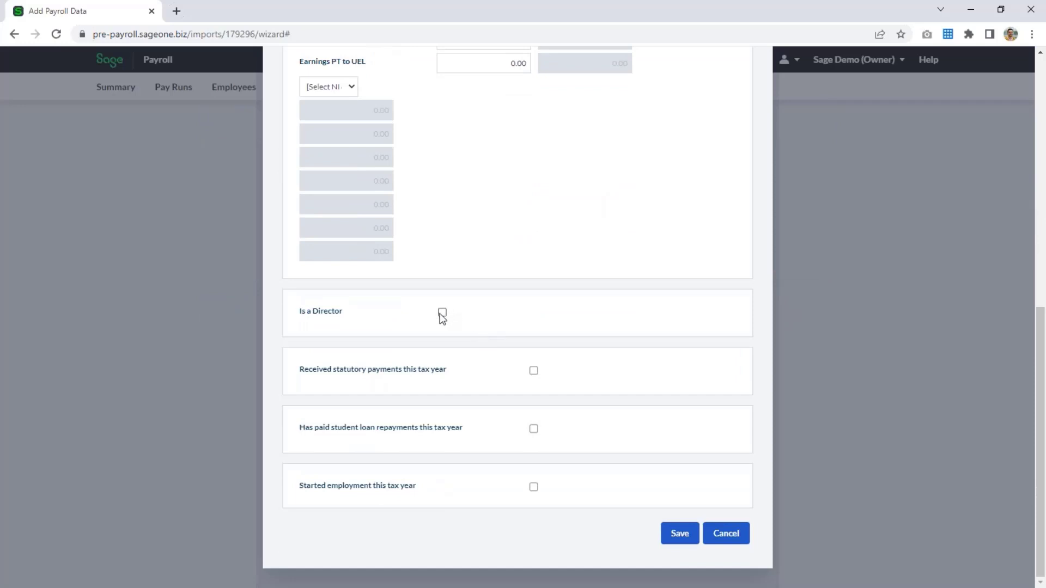
pyautogui.click(441, 314)
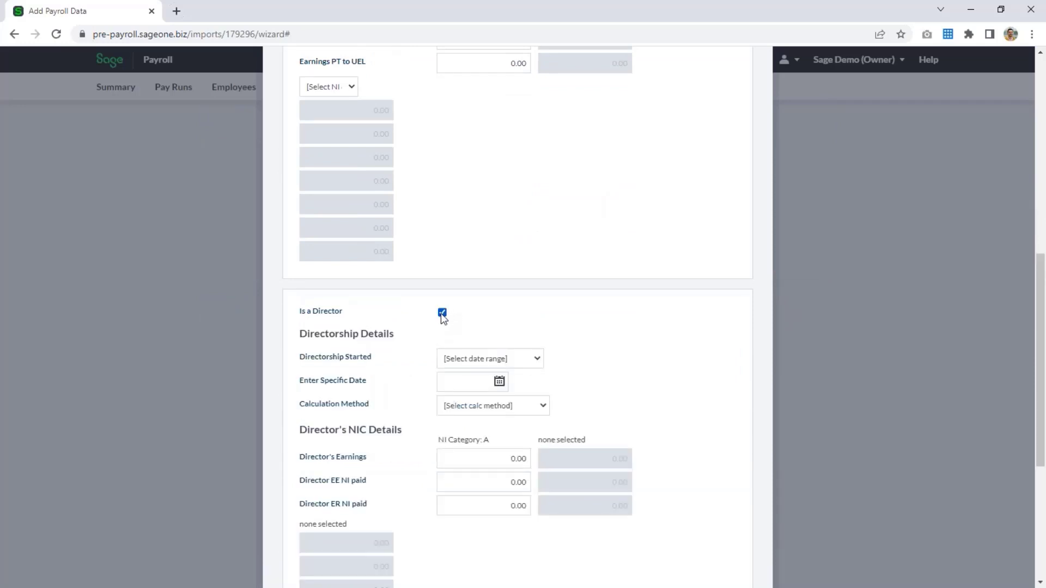
pyautogui.click(441, 313)
pyautogui.click(534, 371)
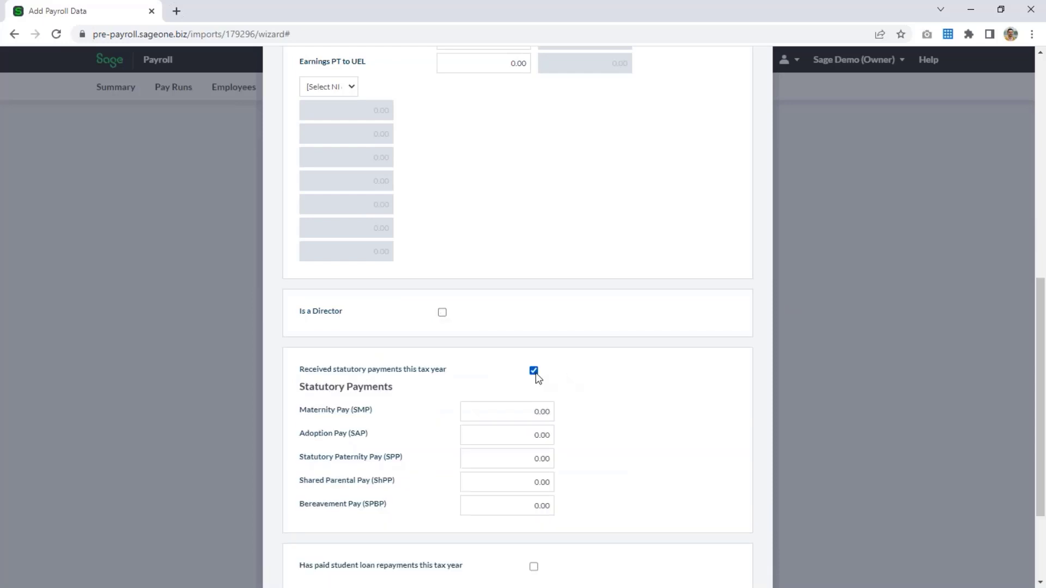
pyautogui.click(534, 372)
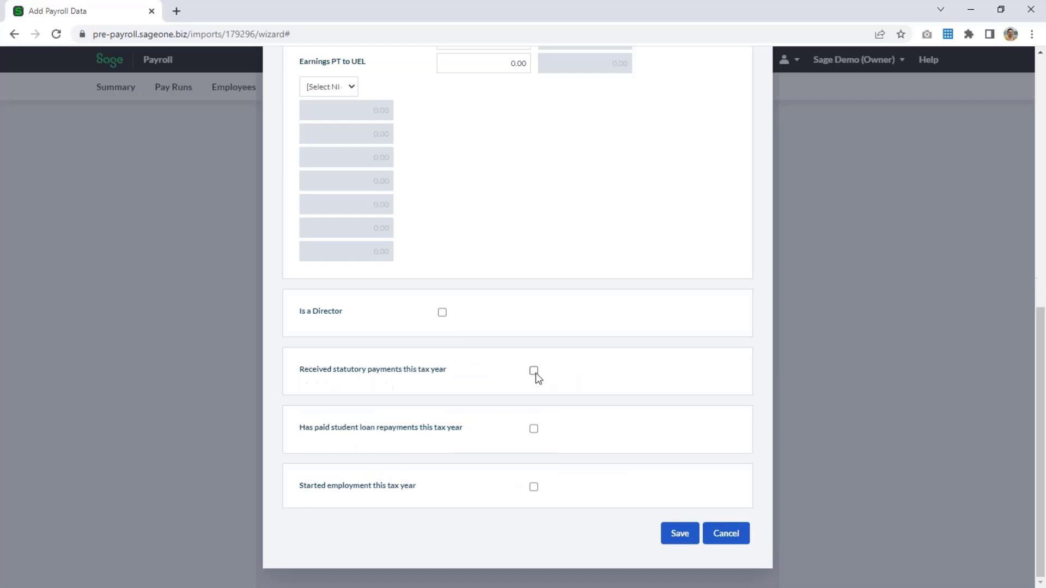
pyautogui.click(536, 430)
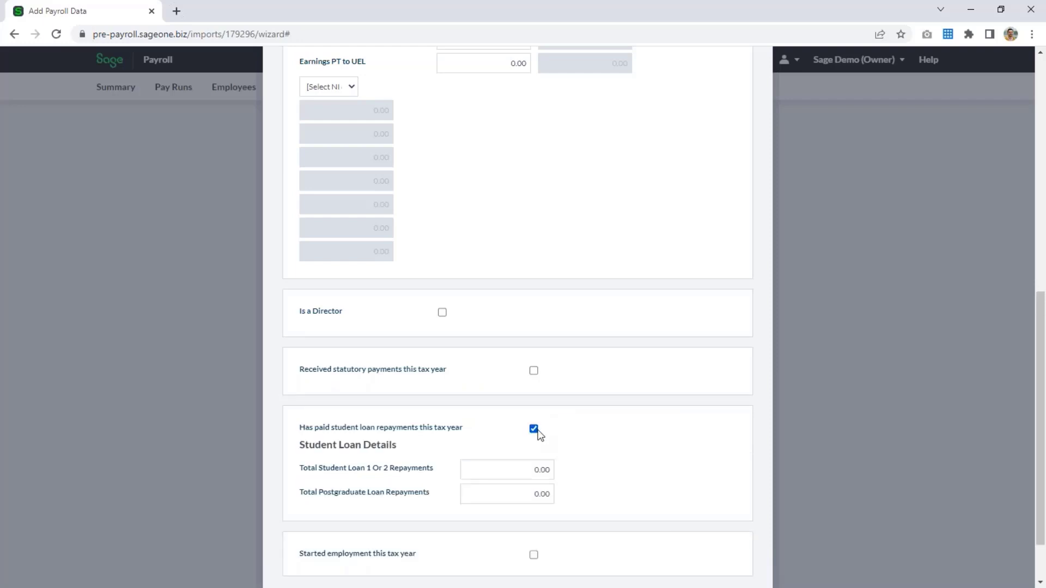
pyautogui.click(537, 431)
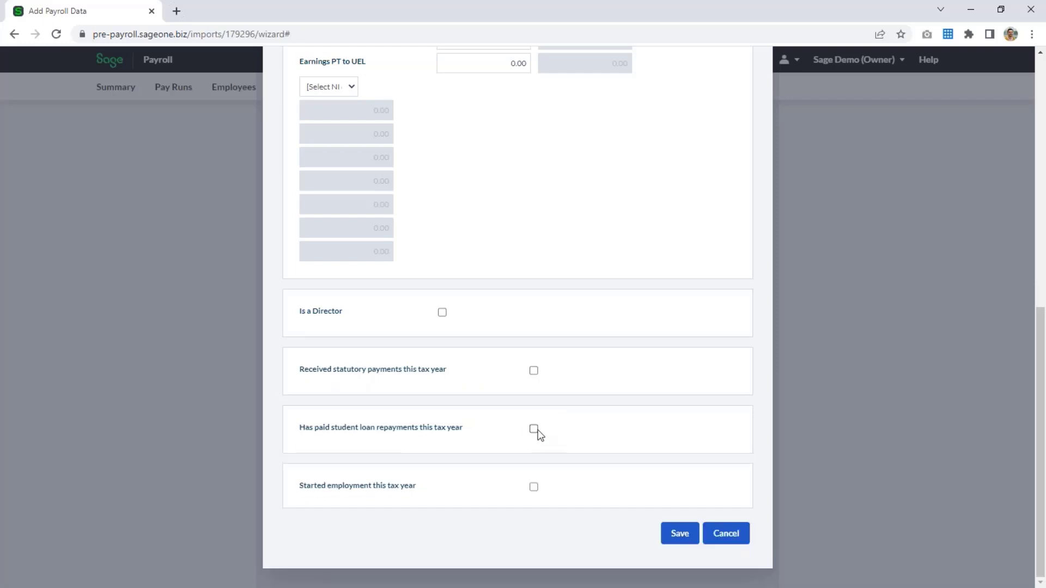
# Step: Preview the previous employment details with starting basis Employee declaration: P45, and clear the started-this-tax-year option again
pyautogui.click(534, 487)
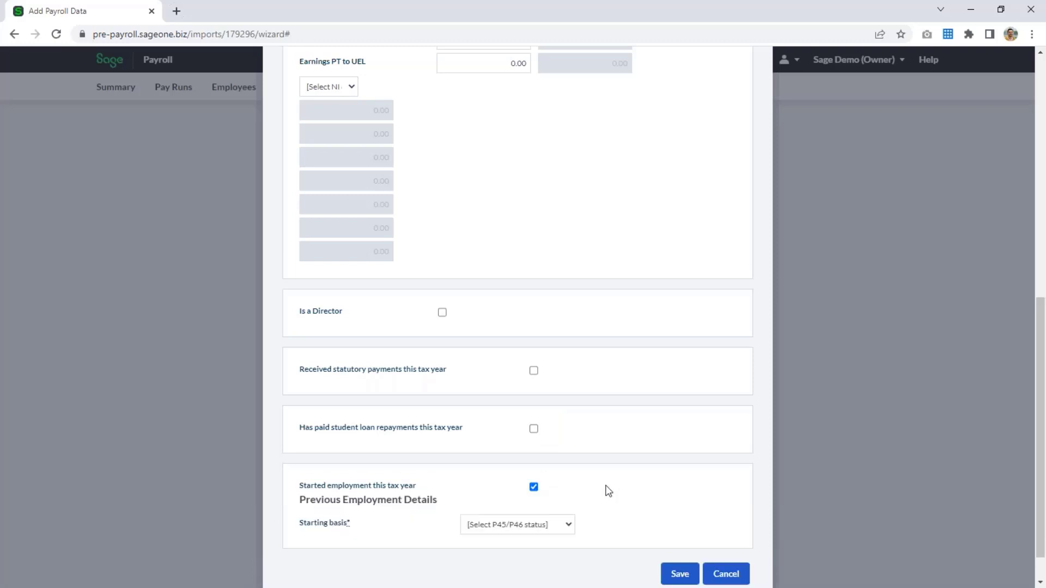
pyautogui.scroll(-1, 608, 490)
pyautogui.click(551, 489)
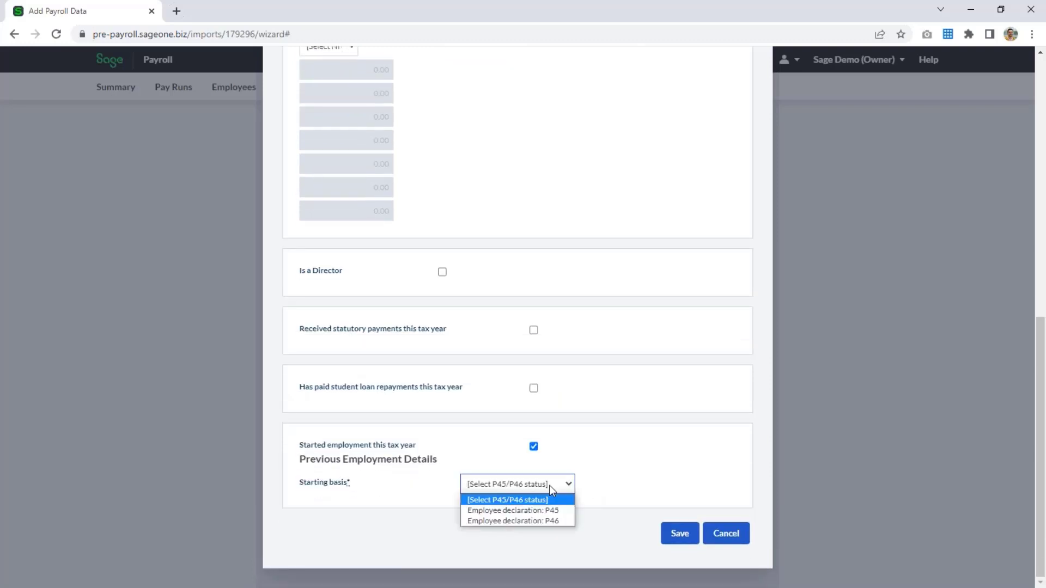
pyautogui.click(525, 509)
pyautogui.scroll(-2, 599, 497)
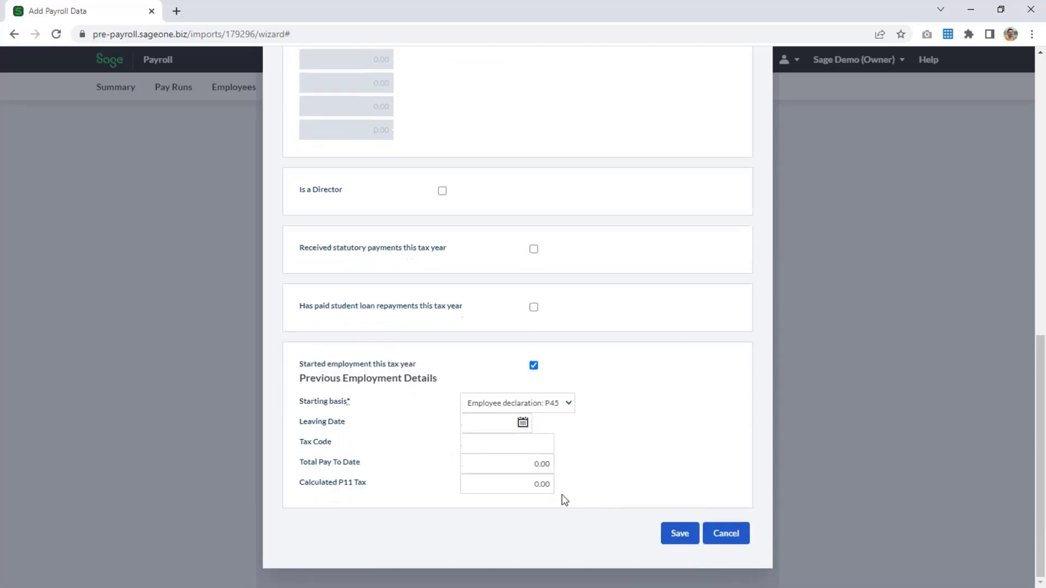
pyautogui.click(534, 366)
pyautogui.scroll(9, 665, 400)
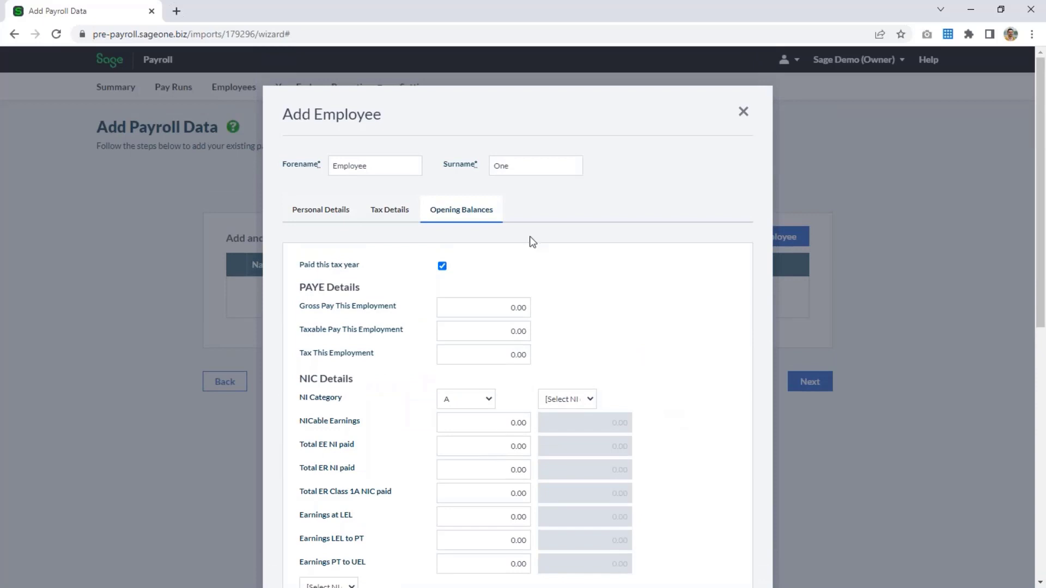
# Step: Save the employee record and submit the reviewed migration, finishing at the payroll summary
pyautogui.scroll(-8, 500, 434)
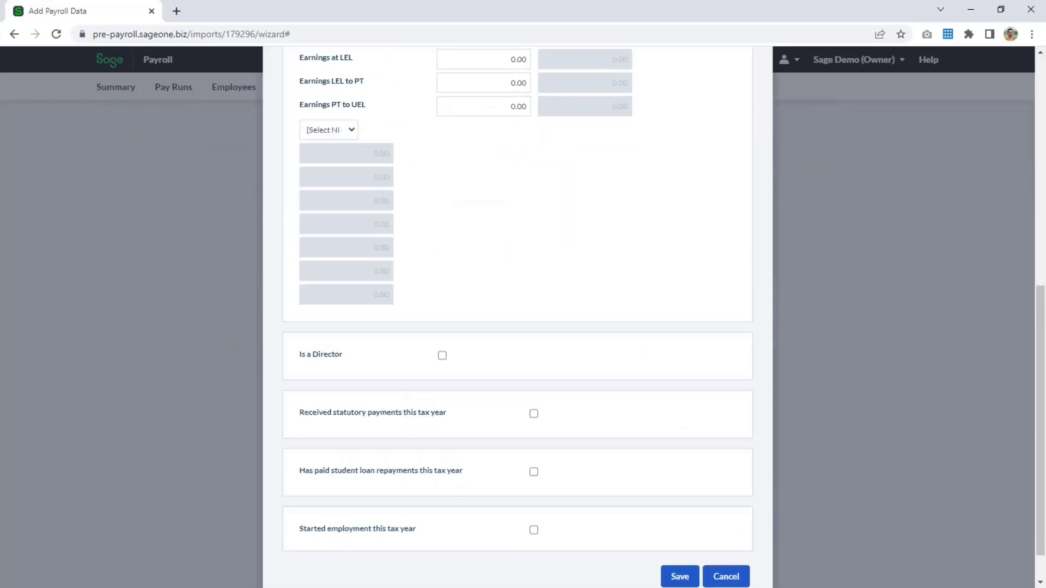
pyautogui.scroll(-1, 659, 544)
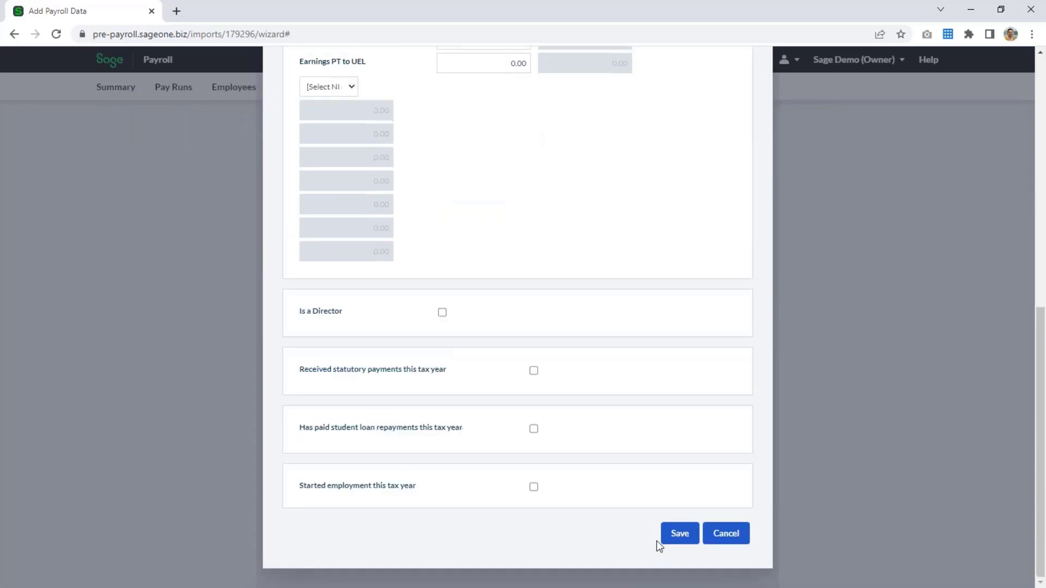
pyautogui.click(678, 535)
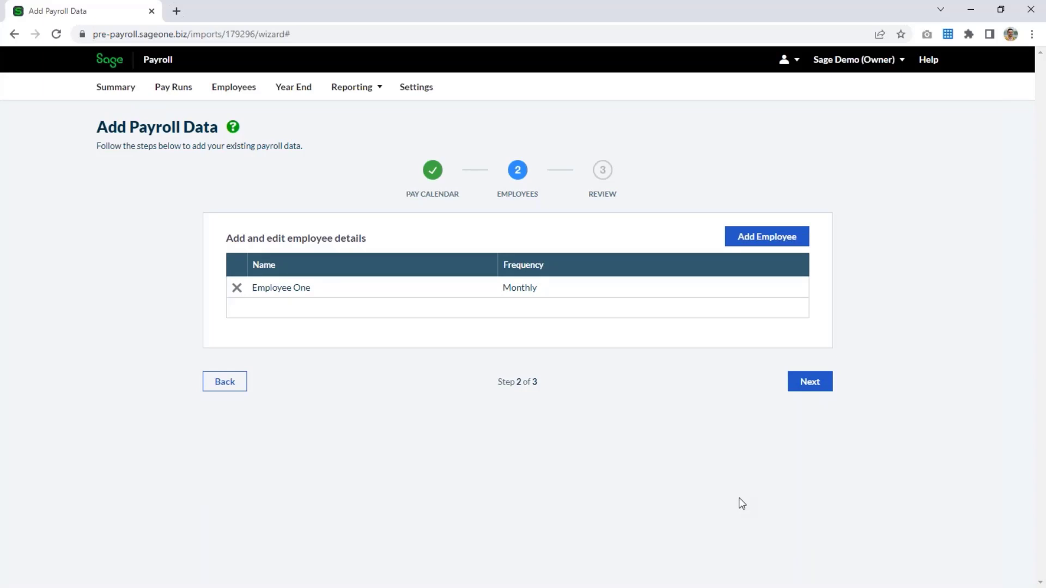
pyautogui.click(824, 396)
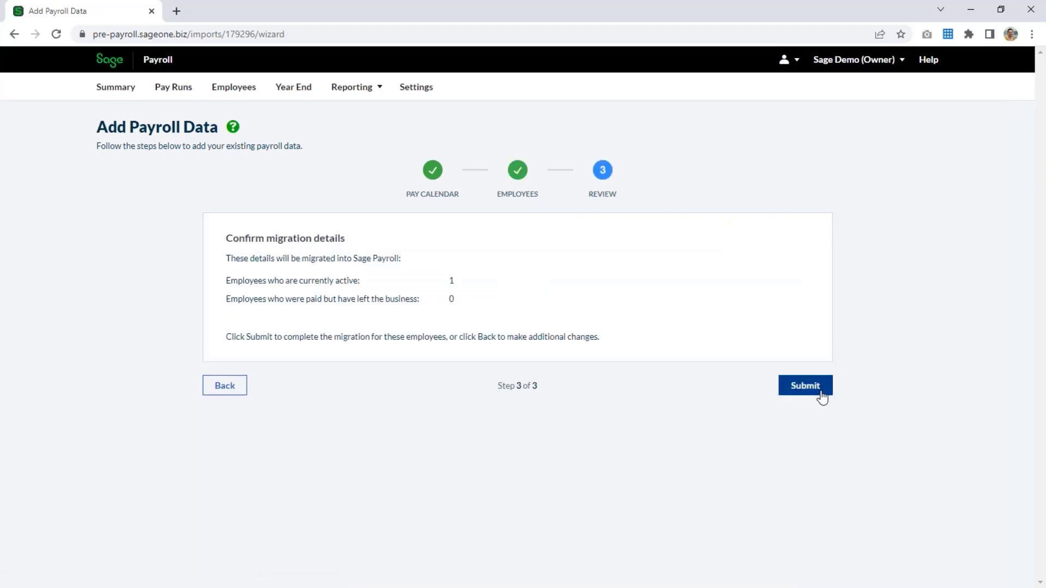
pyautogui.click(805, 386)
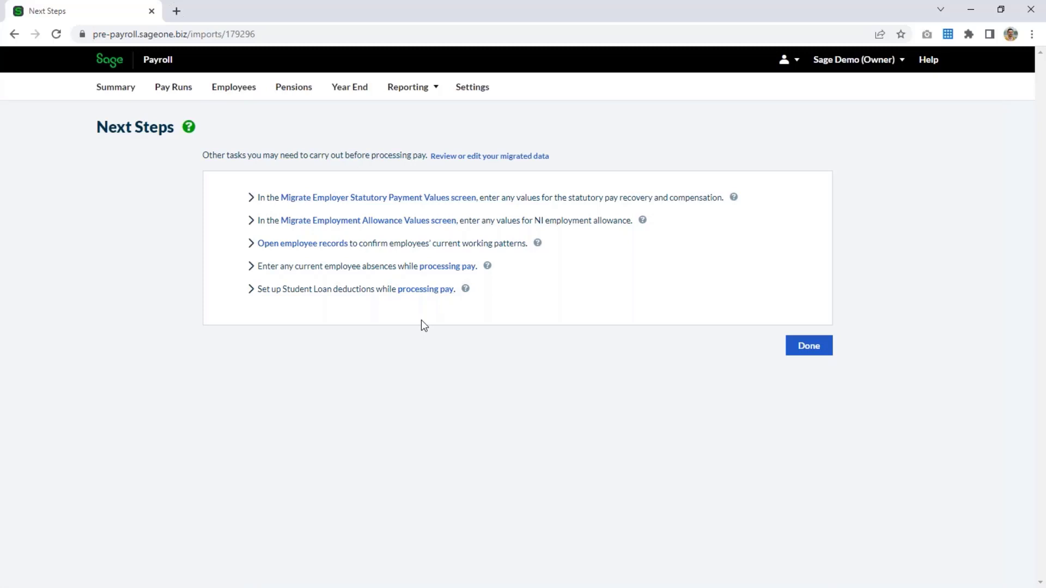
pyautogui.click(823, 348)
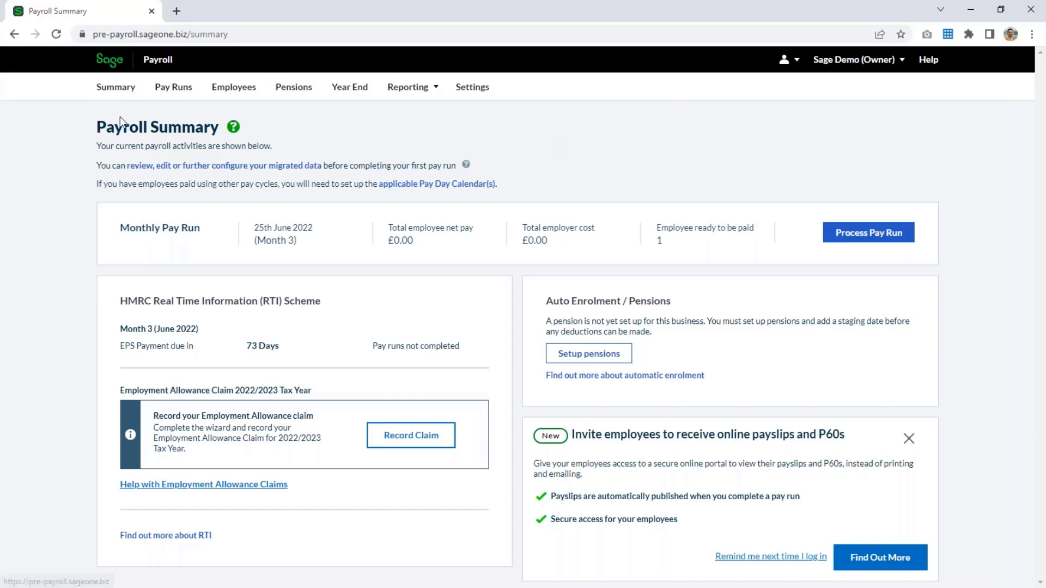
# Step: Reopen the migrated data for review and check its pay calendar and employee list
pyautogui.click(175, 167)
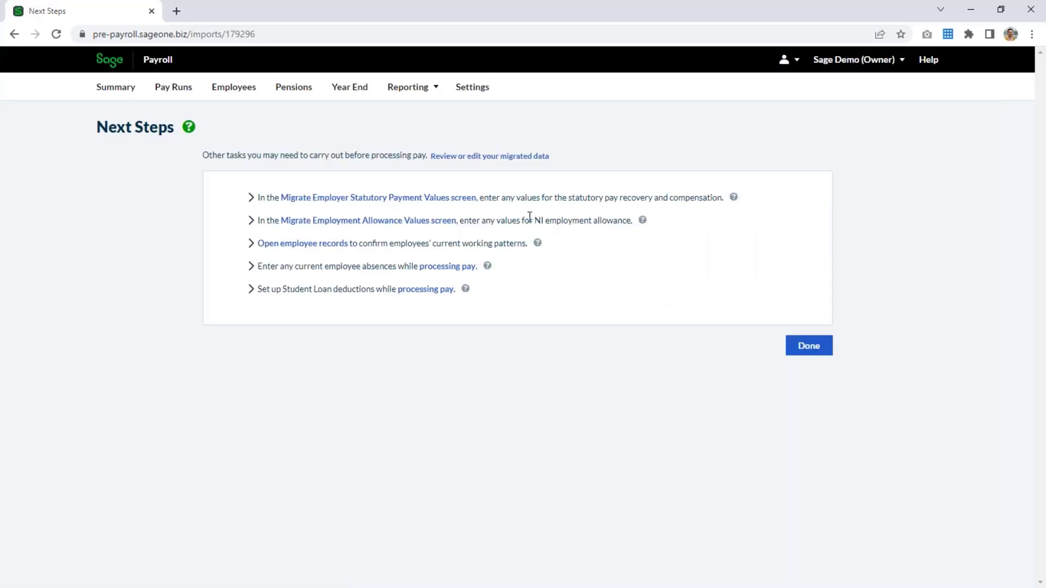
pyautogui.click(489, 156)
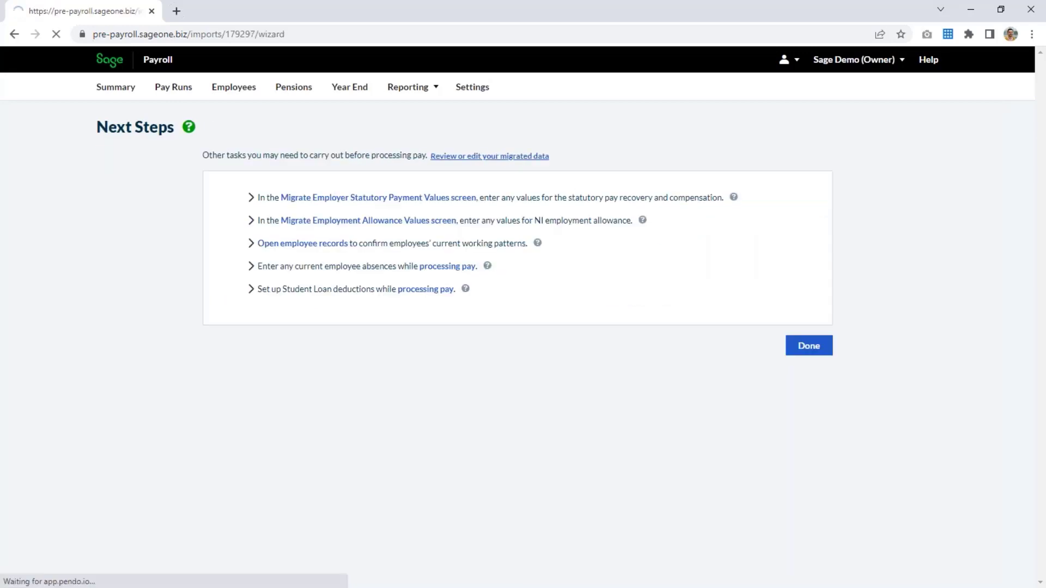
pyautogui.scroll(-2, 700, 348)
pyautogui.scroll(-1, 700, 347)
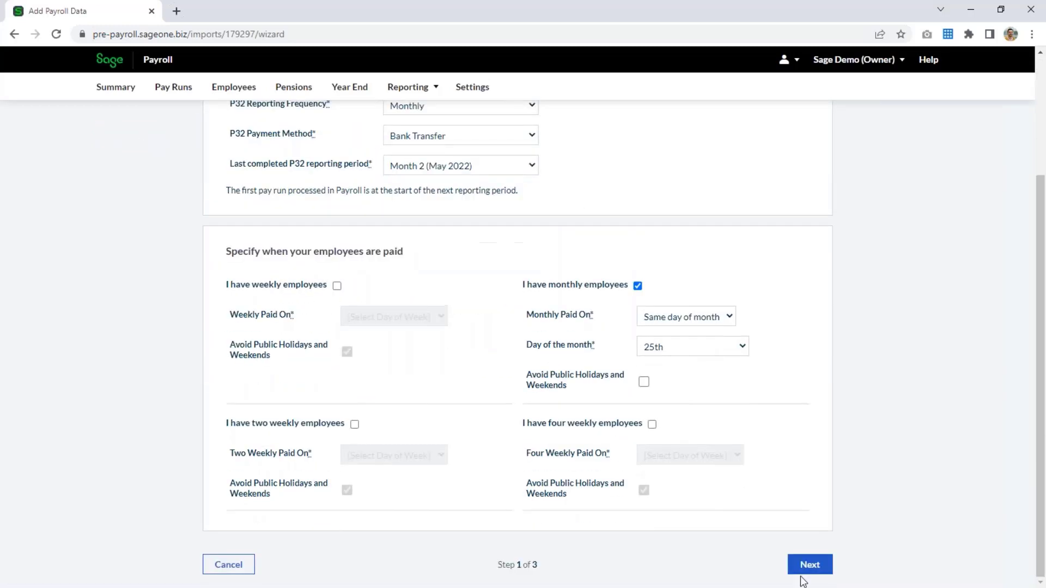
pyautogui.click(808, 563)
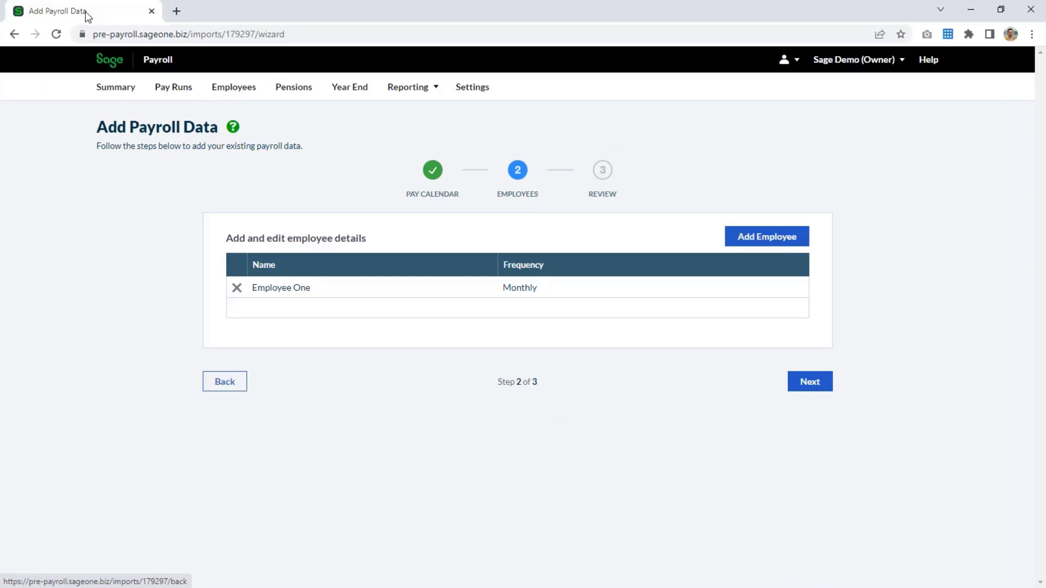
pyautogui.click(107, 102)
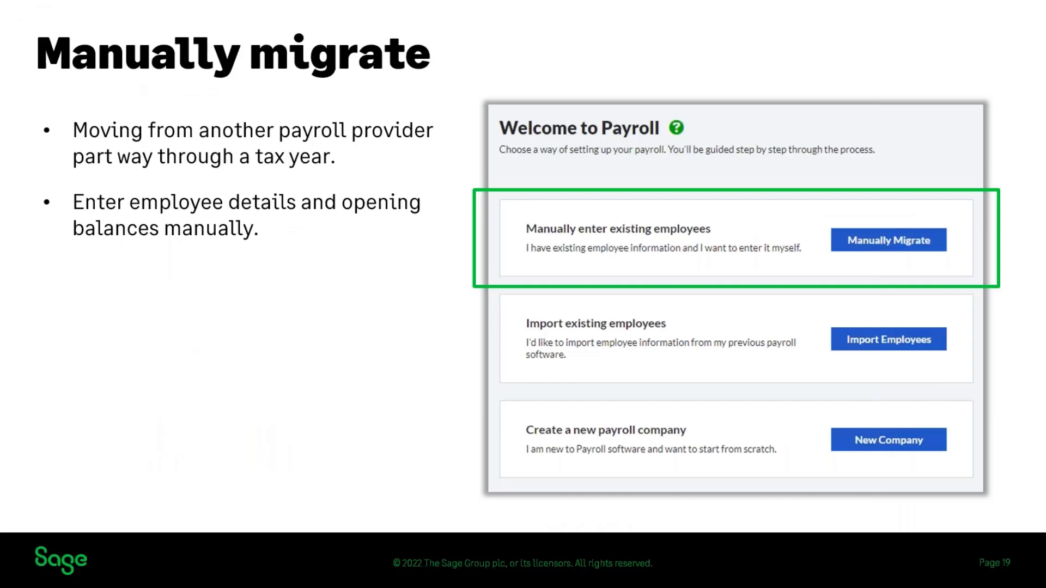
pyautogui.press('Right')
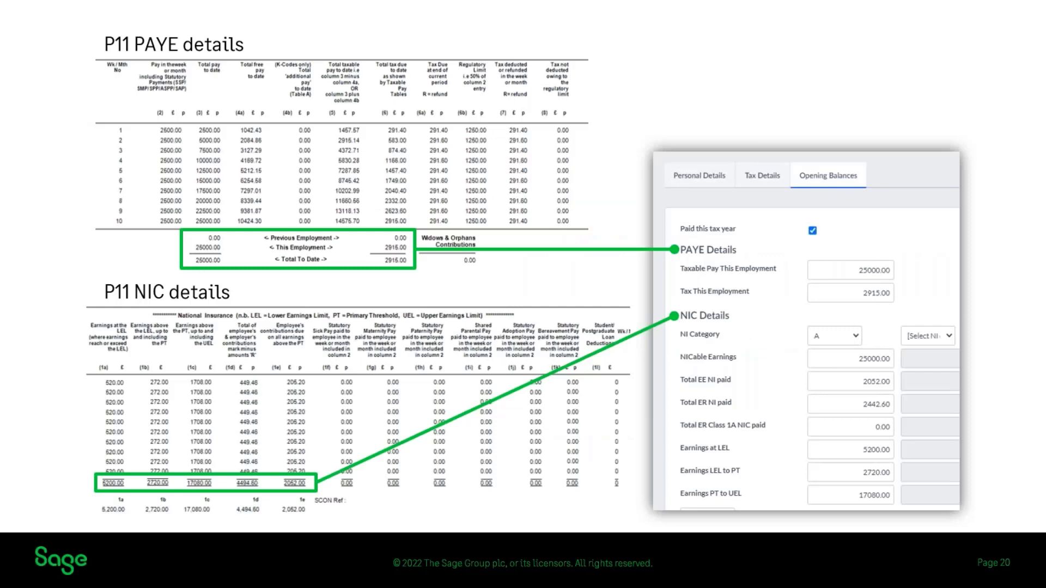
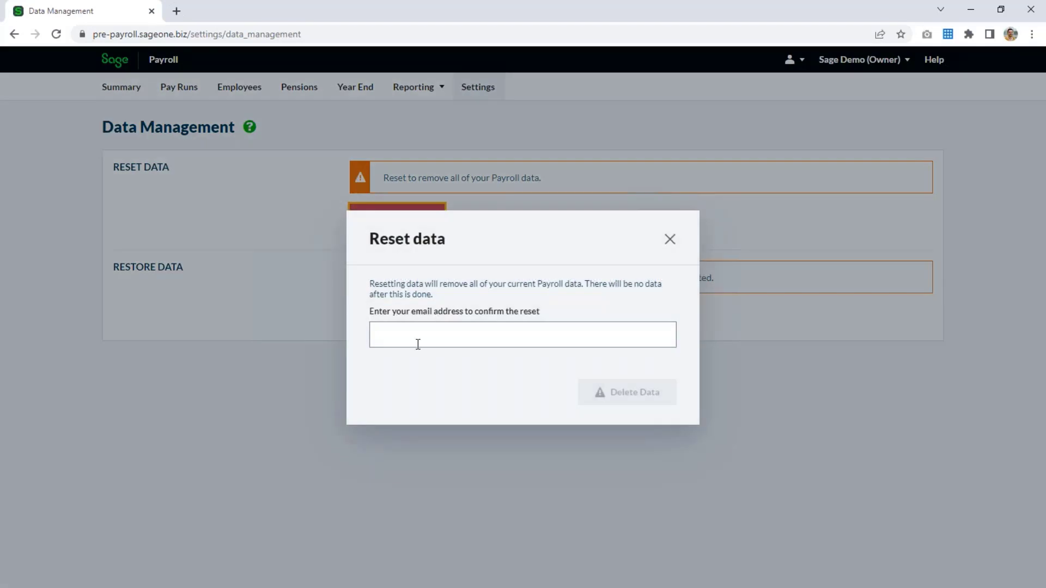
# Step: Confirm the payroll data reset with the account email address and delete all current payroll data
pyautogui.click(418, 342)
pyautogui.hotkey('ctrl', 'v')
pyautogui.click(648, 394)
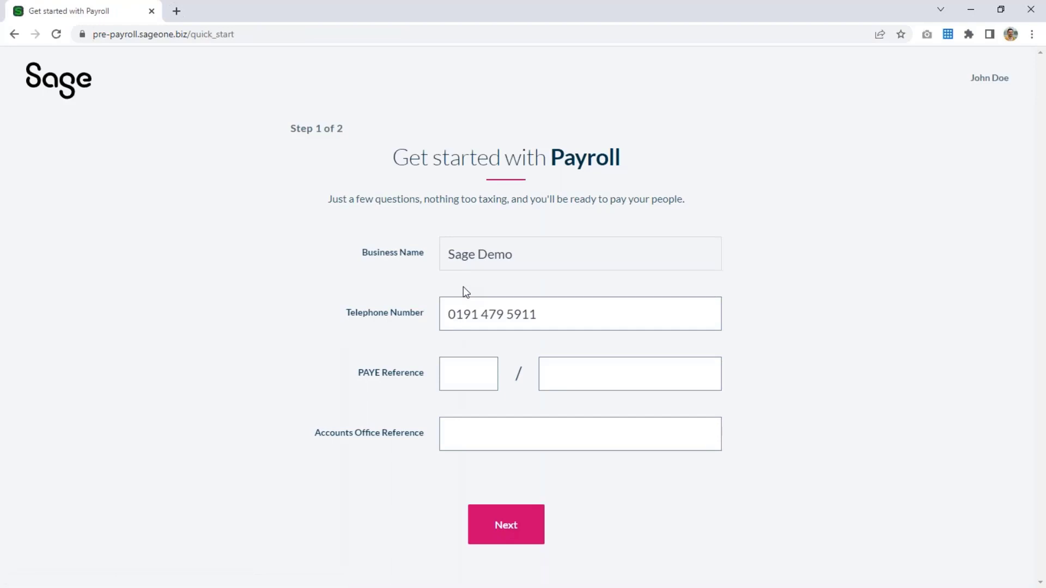
# Step: Enter the business's PAYE reference and Accounts Office reference, and continue to the online submissions and payments questions
pyautogui.click(460, 364)
pyautogui.write('618')
pyautogui.press('Tab')
pyautogui.write('A618')
pyautogui.press('Tab')
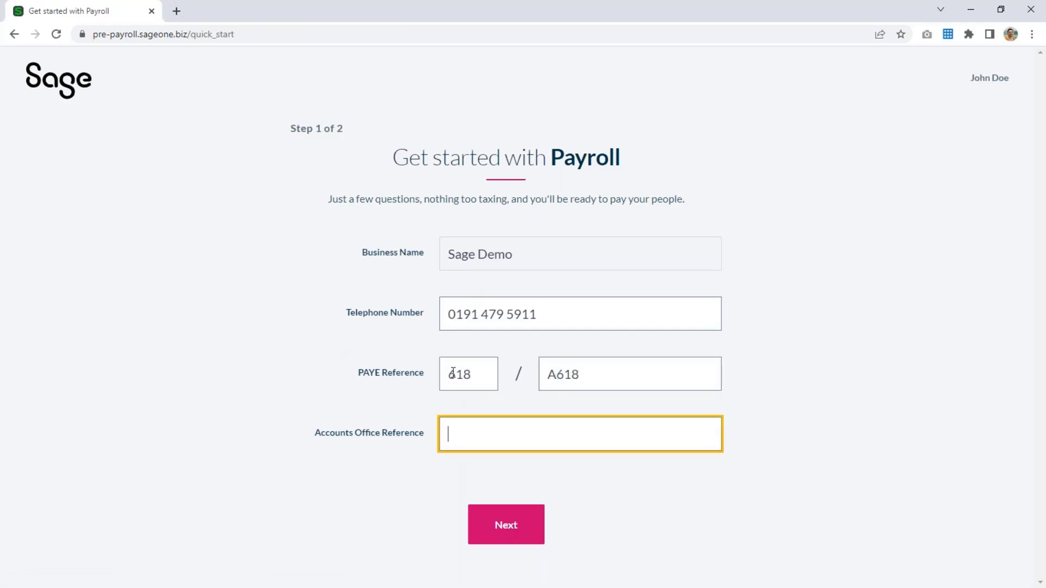
pyautogui.write('618PA1234567X')
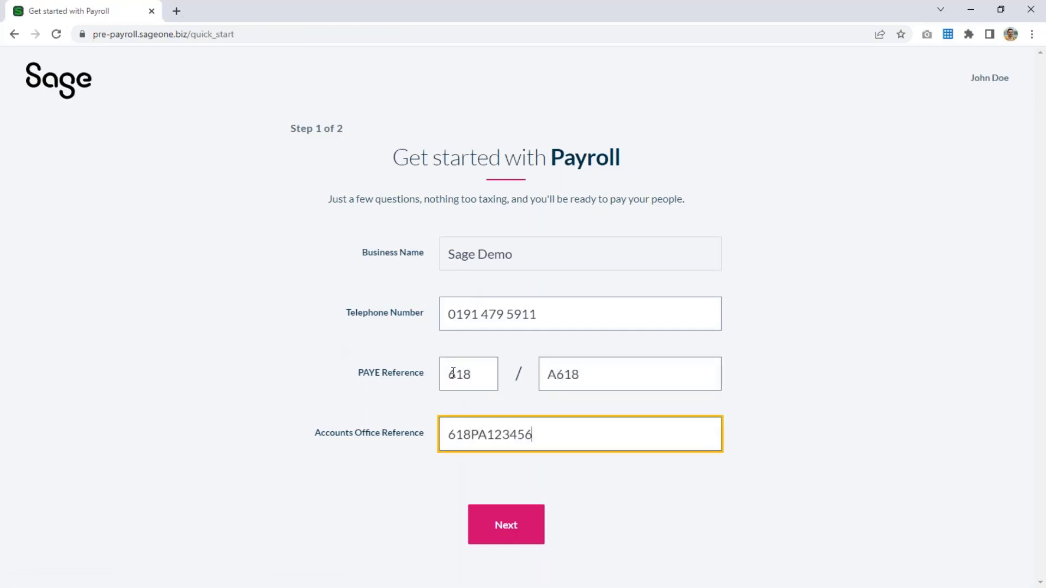
pyautogui.click(532, 532)
# Step: Complete the quick start with Bank Transfer as the HMRC tax payment method, and begin importing existing employees
pyautogui.click(644, 384)
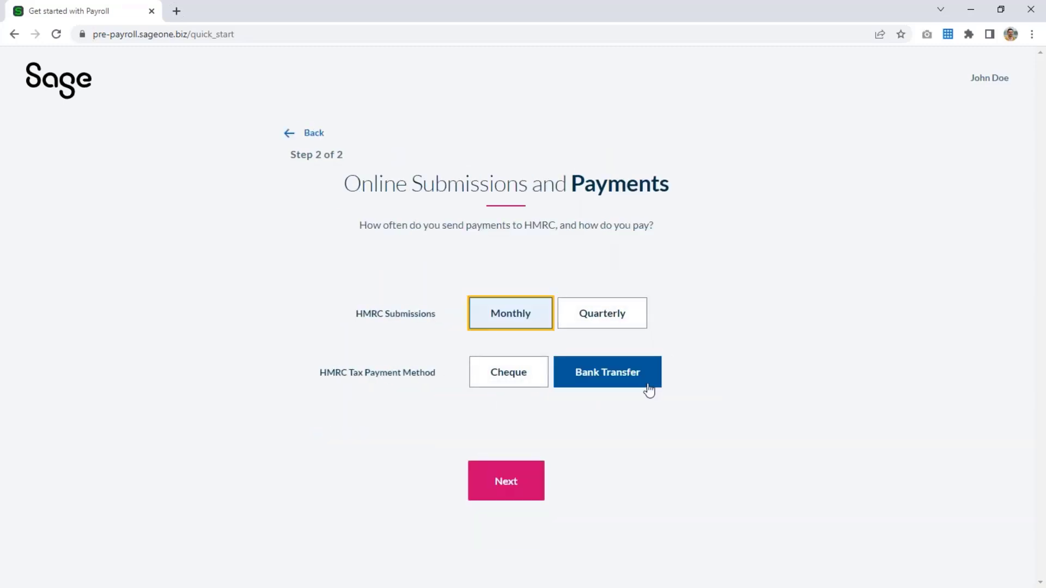
pyautogui.click(532, 480)
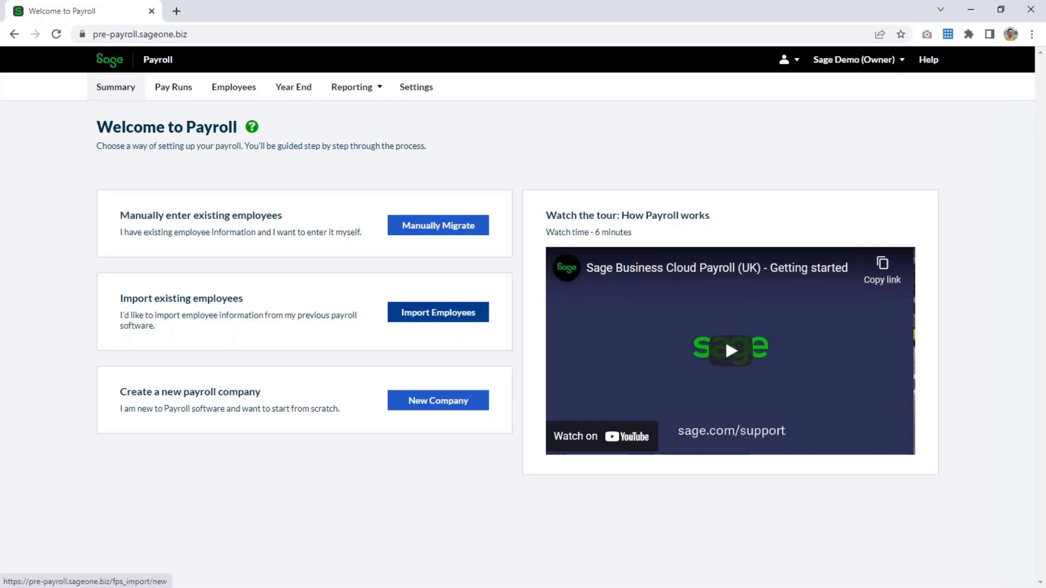
pyautogui.click(438, 312)
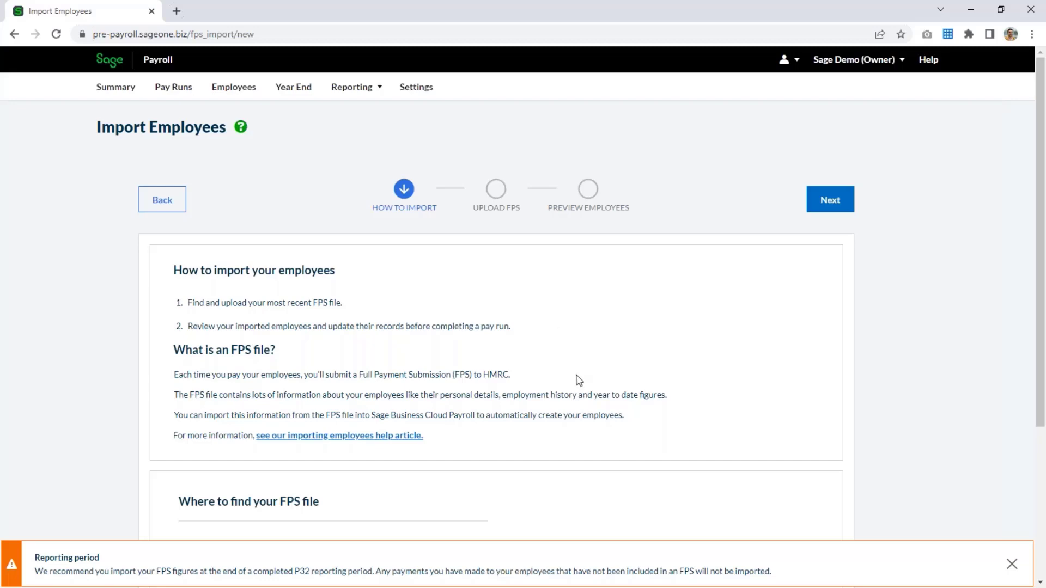
# Step: Examine the import guidance on where to find the FPS file for Sage 50cloud Payroll, Sage Instant Payroll and other payroll providers
pyautogui.scroll(-2, 576, 378)
pyautogui.scroll(-1, 579, 380)
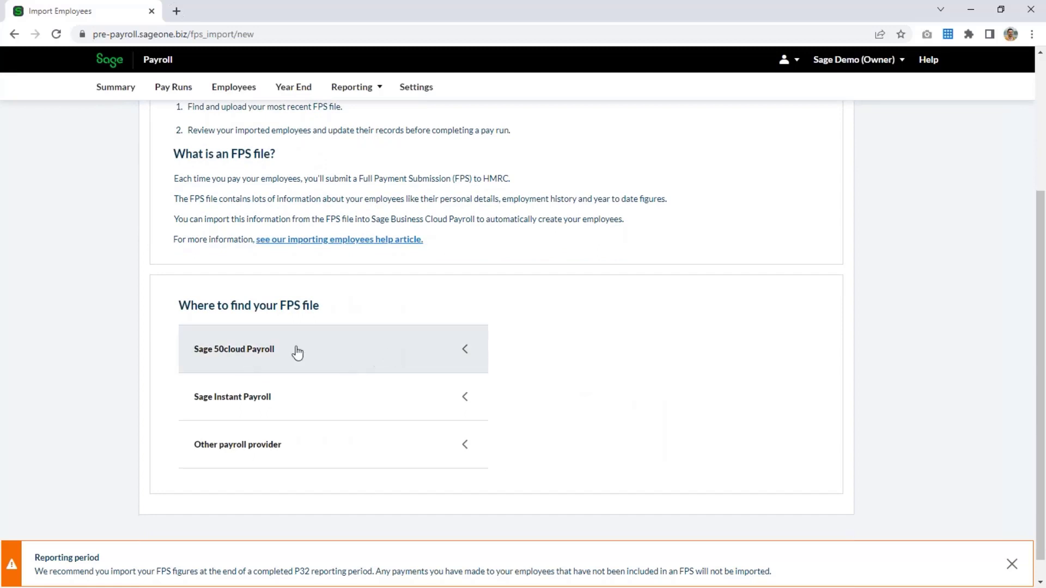
pyautogui.click(467, 352)
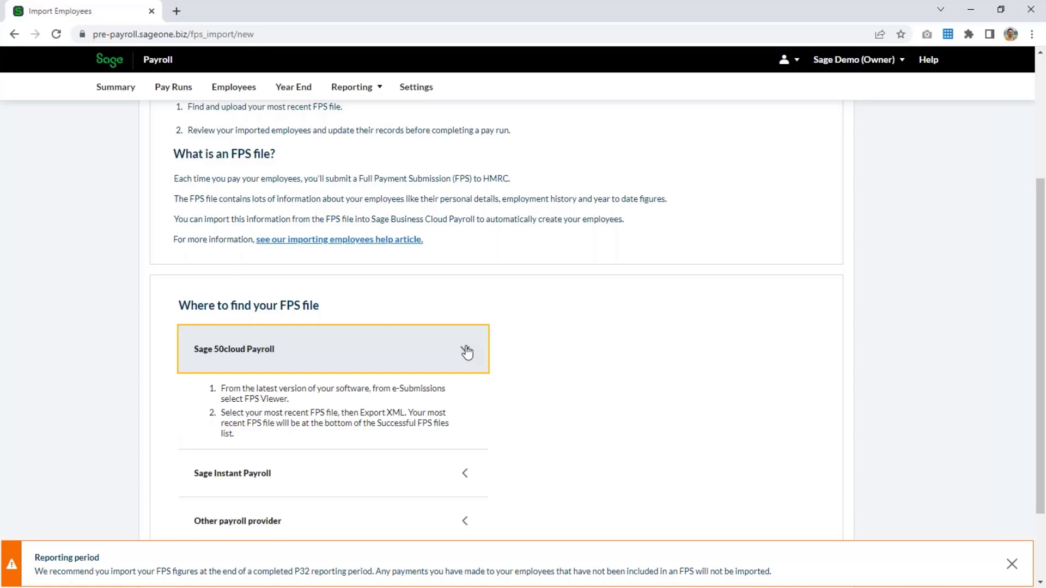
pyautogui.click(466, 351)
pyautogui.click(465, 401)
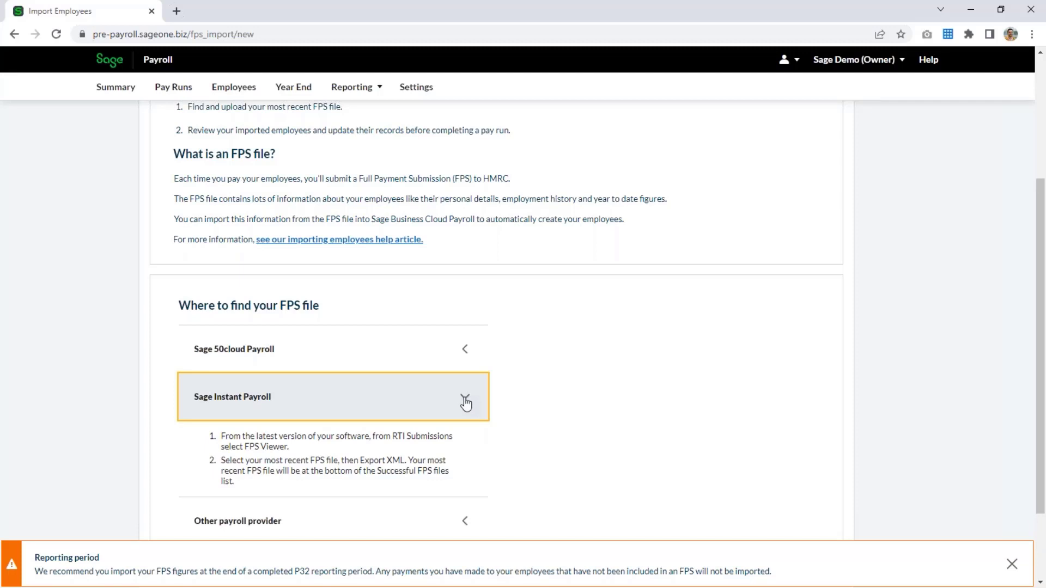
pyautogui.click(466, 402)
pyautogui.click(465, 444)
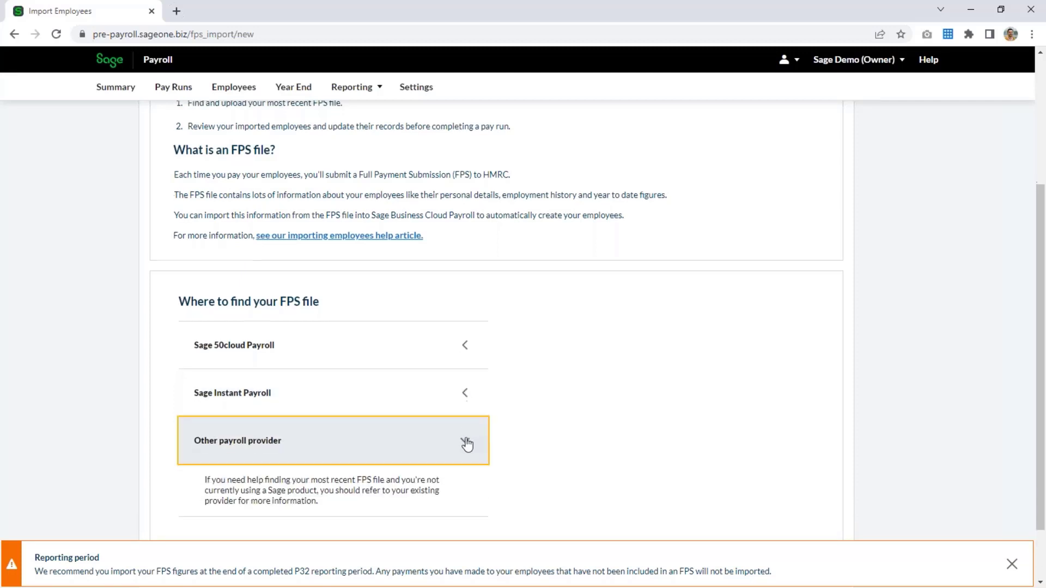
pyautogui.scroll(-2, 467, 444)
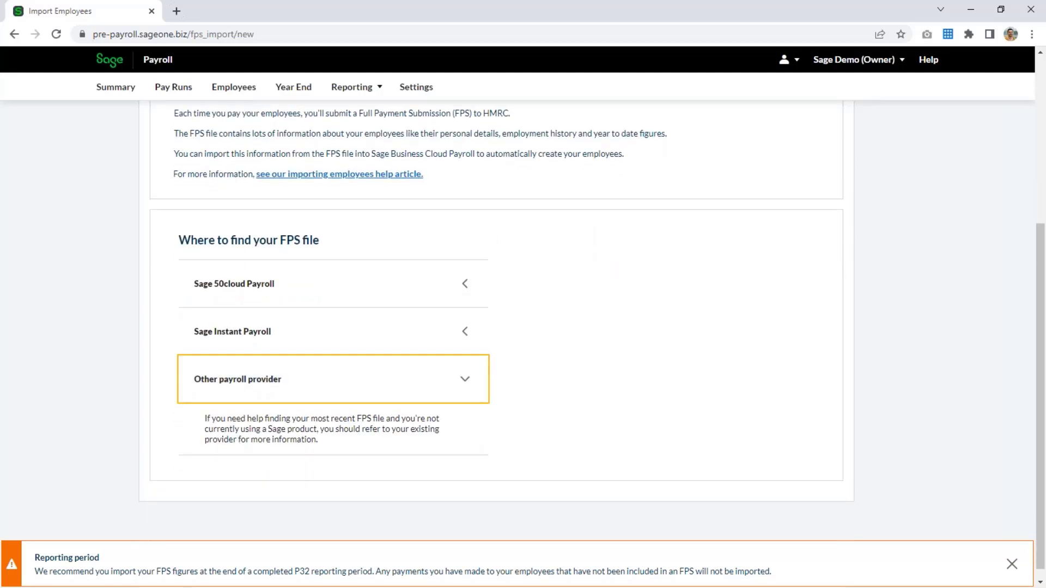
pyautogui.click(467, 390)
pyautogui.scroll(5, 467, 390)
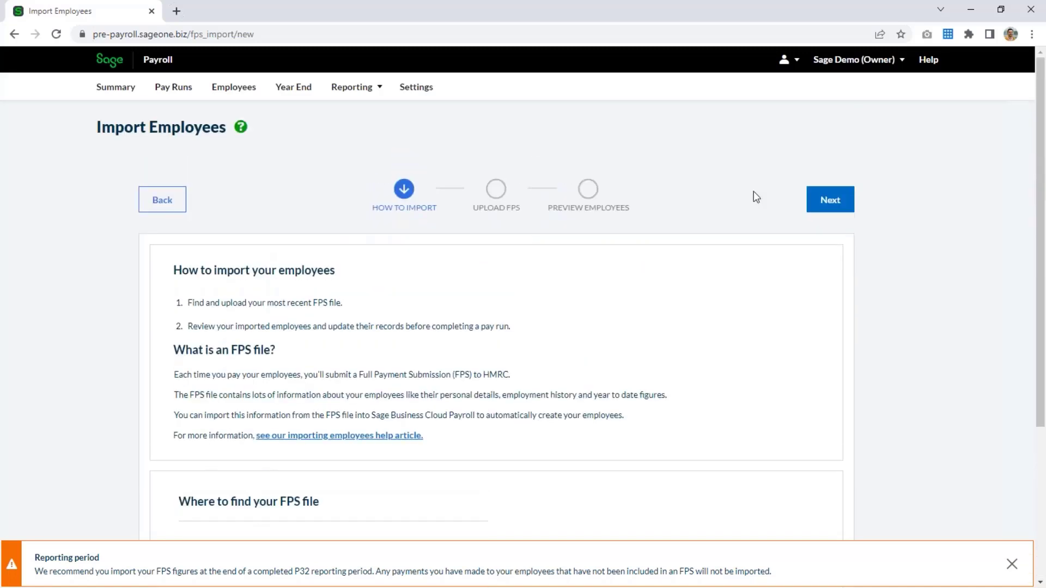
# Step: Continue to the FPS upload stage and upload FPS.xml from the Desktop folder
pyautogui.click(820, 201)
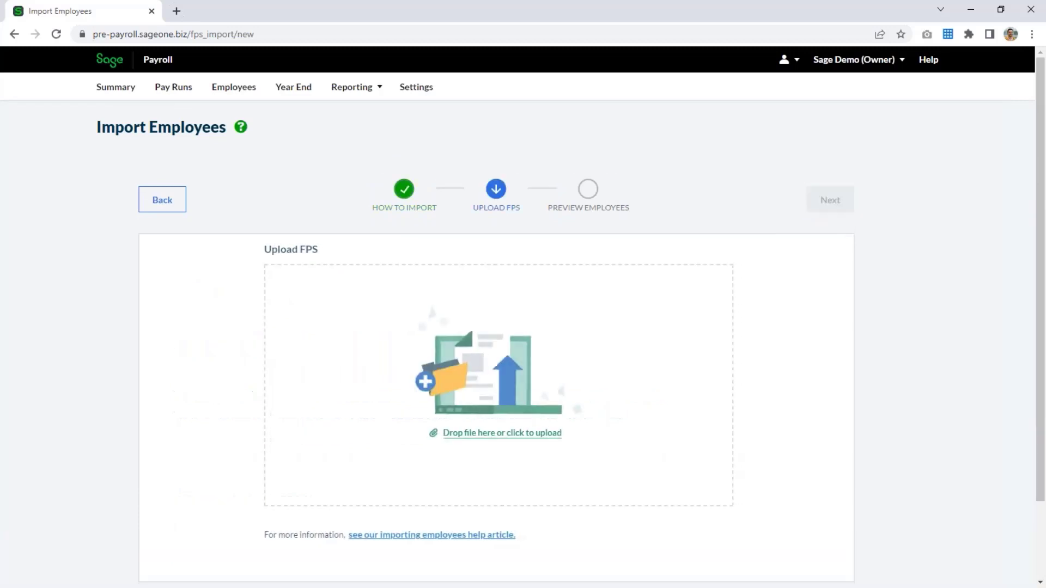
pyautogui.click(475, 400)
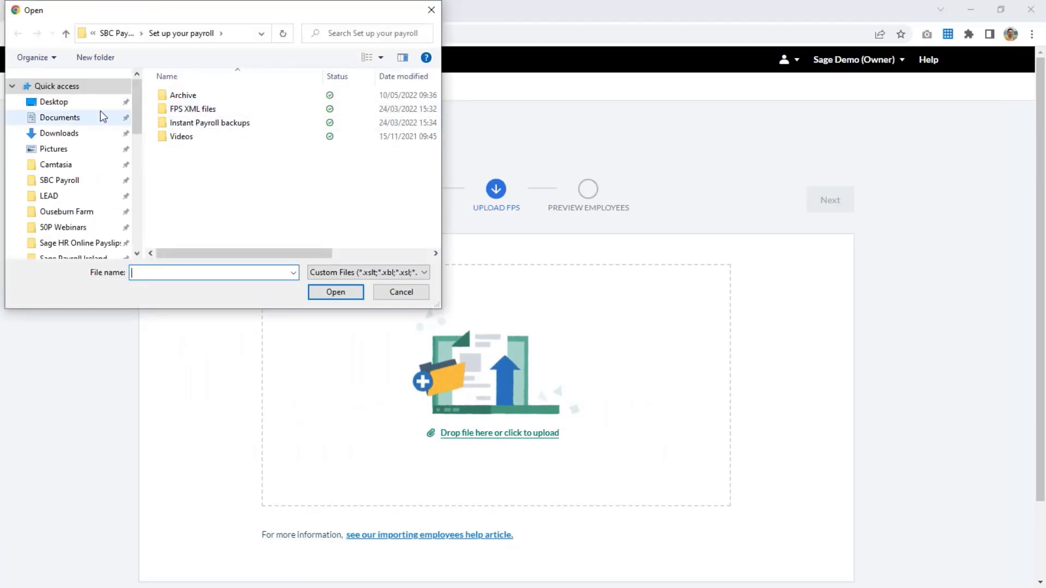
pyautogui.click(84, 102)
pyautogui.click(185, 112)
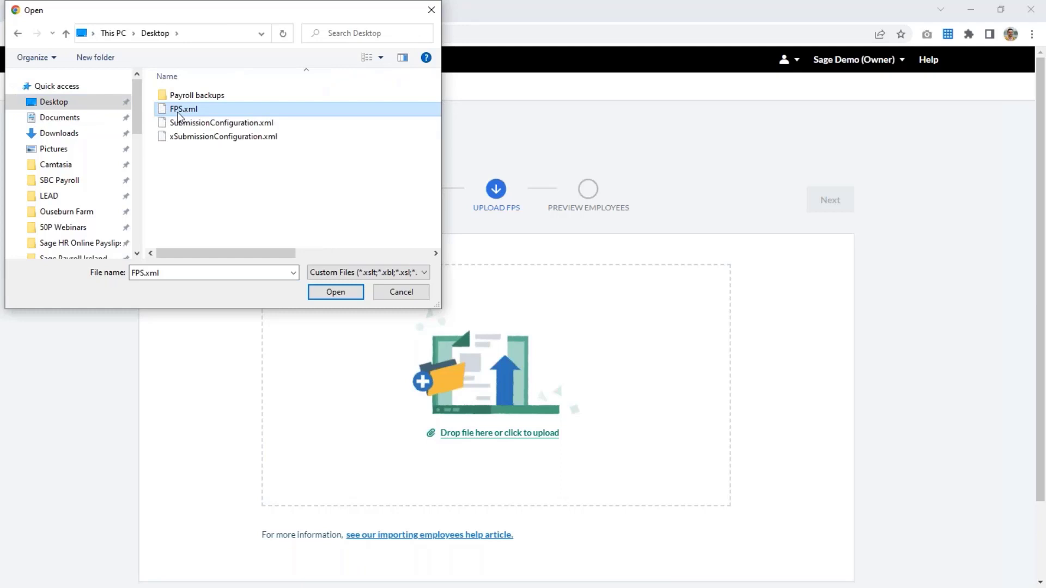
pyautogui.doubleClick(183, 109)
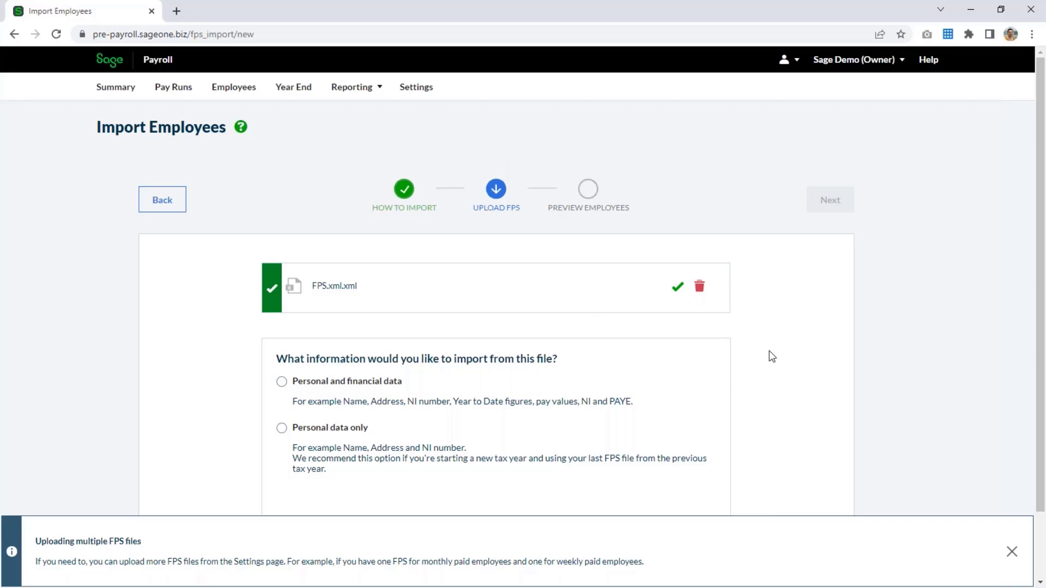
# Step: Choose to import personal and financial data from the file, and complete the import of all the listed employees
pyautogui.scroll(-1, 772, 357)
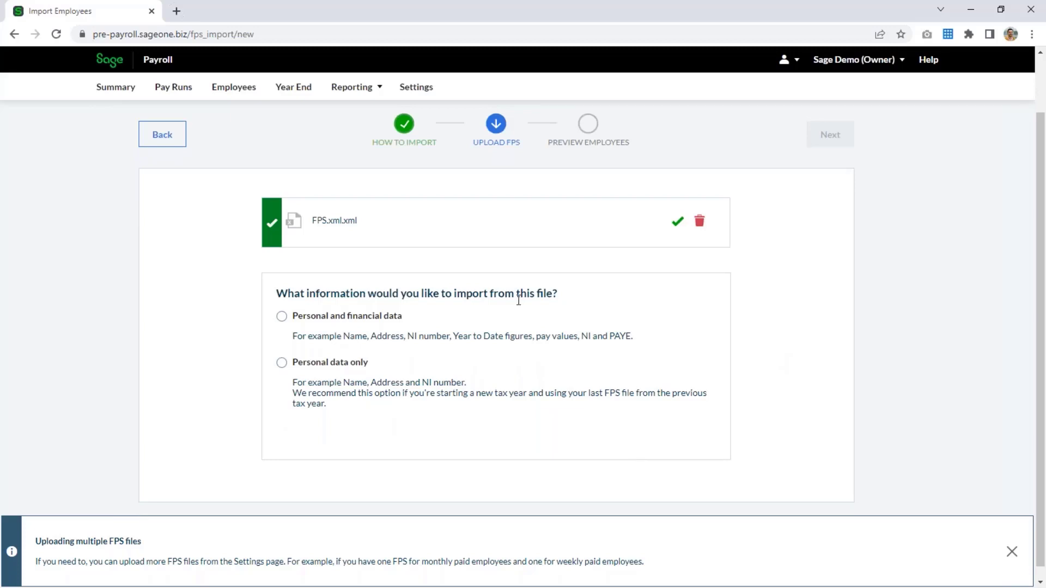
pyautogui.click(315, 317)
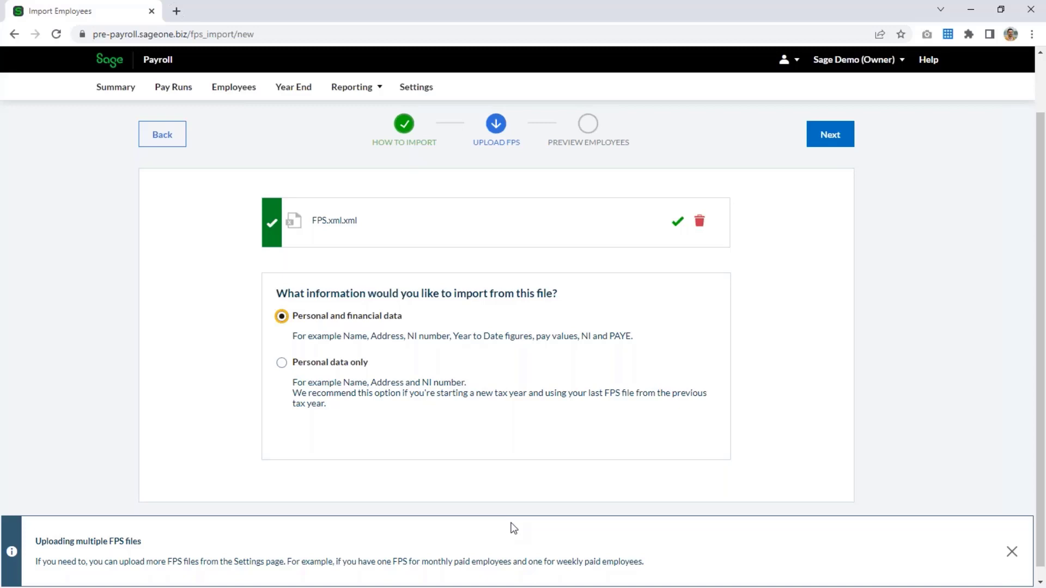
pyautogui.click(837, 139)
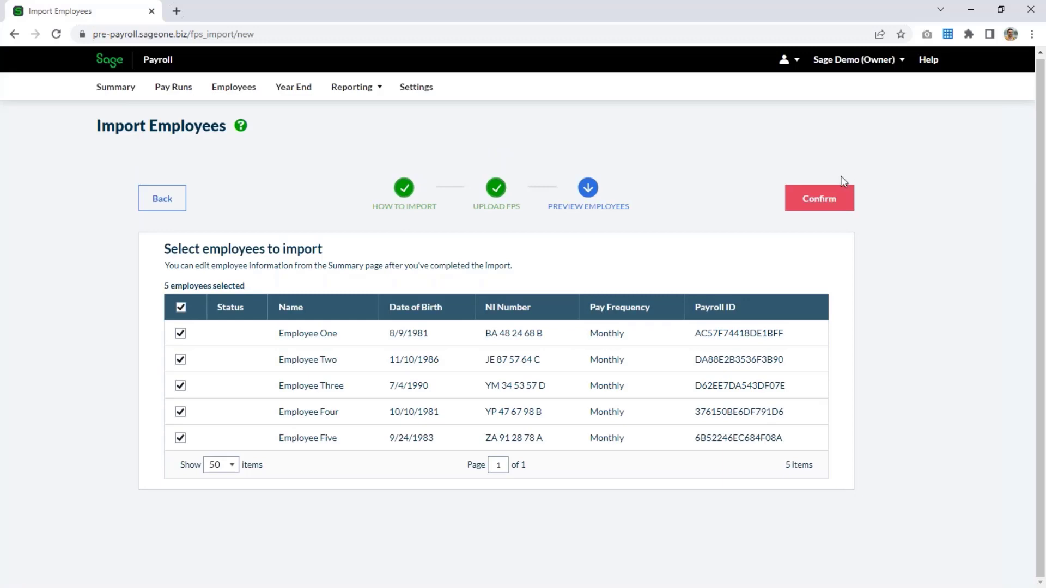
pyautogui.click(823, 207)
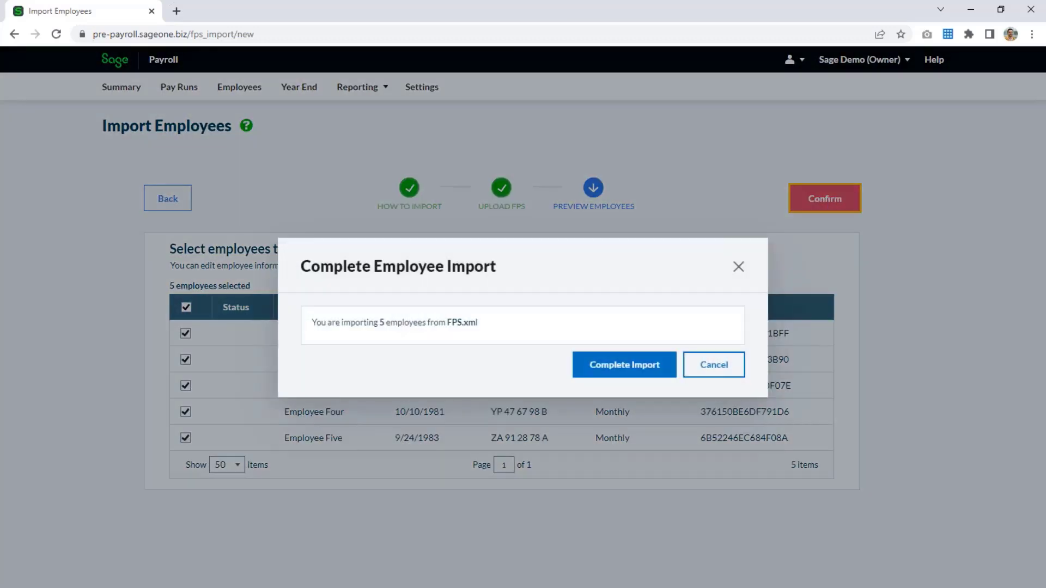
pyautogui.click(626, 366)
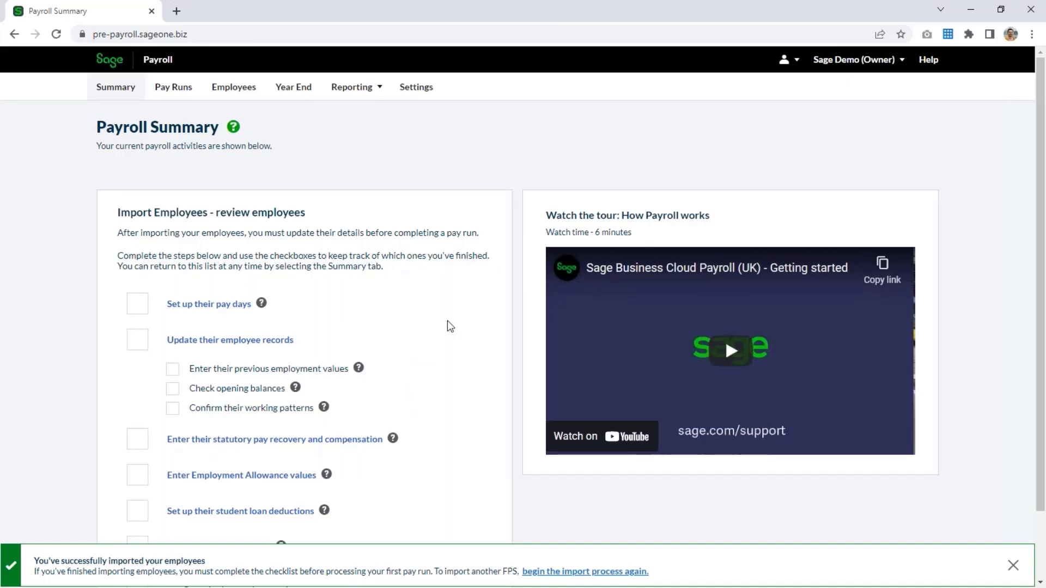
# Step: Look over the post-import review checklist and the settings option for importing another FPS file, and return to the payroll summary
pyautogui.scroll(-1, 450, 325)
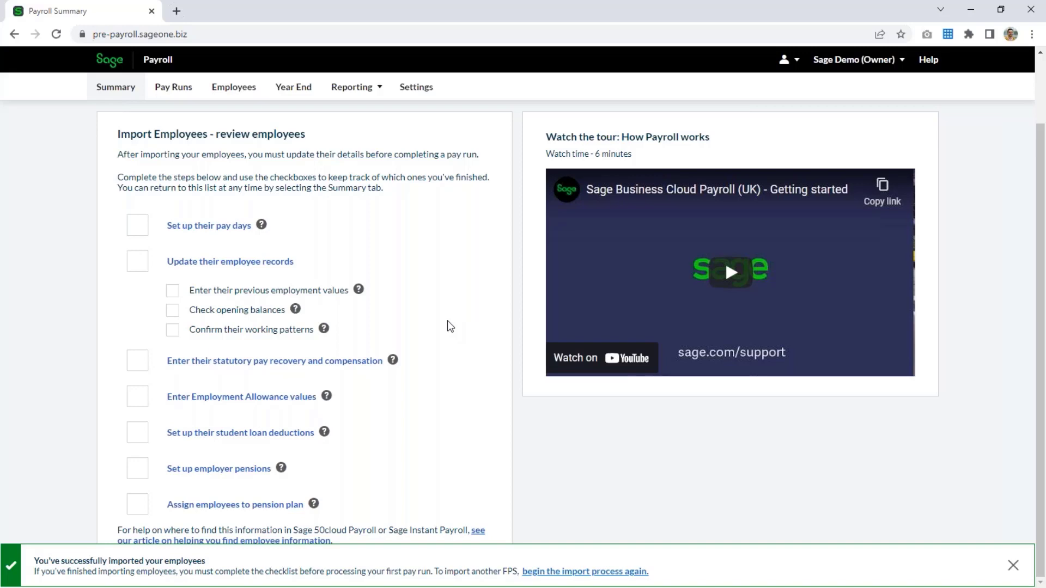
pyautogui.click(416, 87)
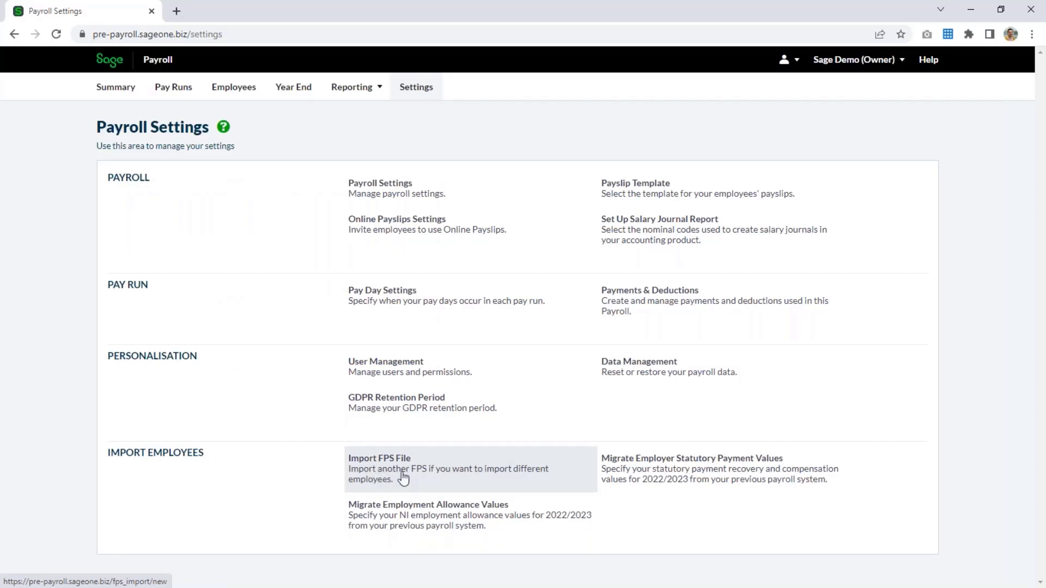
pyautogui.click(117, 91)
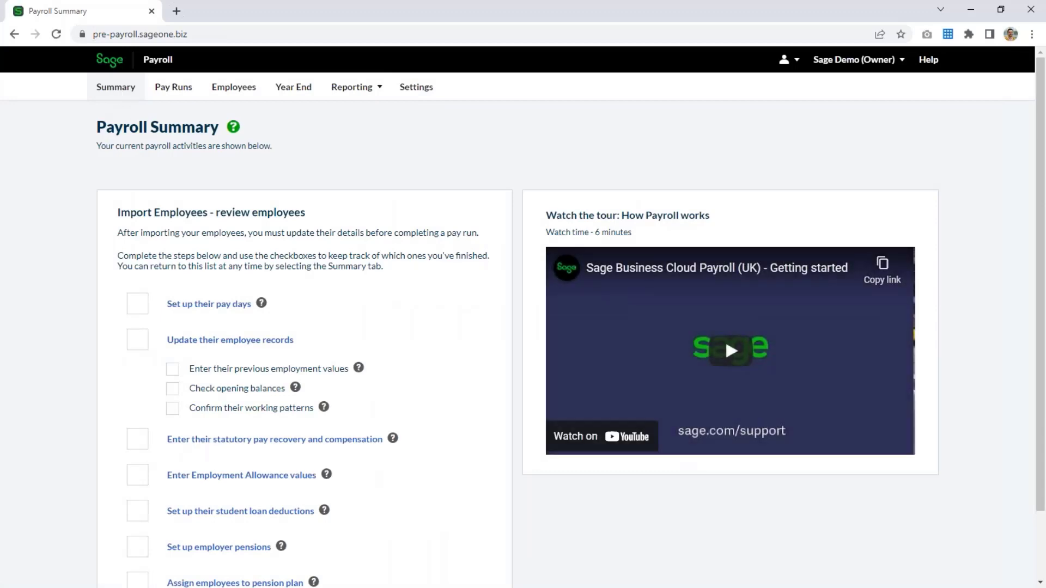
# Step: Set up and save monthly pay days on the 25th of each month, with the first pay run in June 2022 and holiday and weekend avoidance off
pyautogui.scroll(-1, 280, 236)
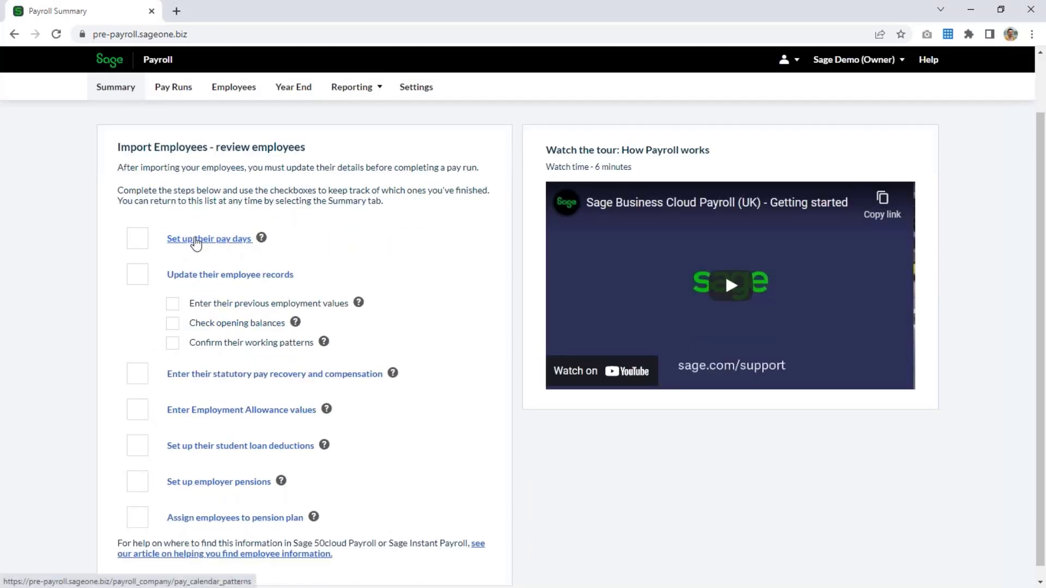
pyautogui.click(219, 244)
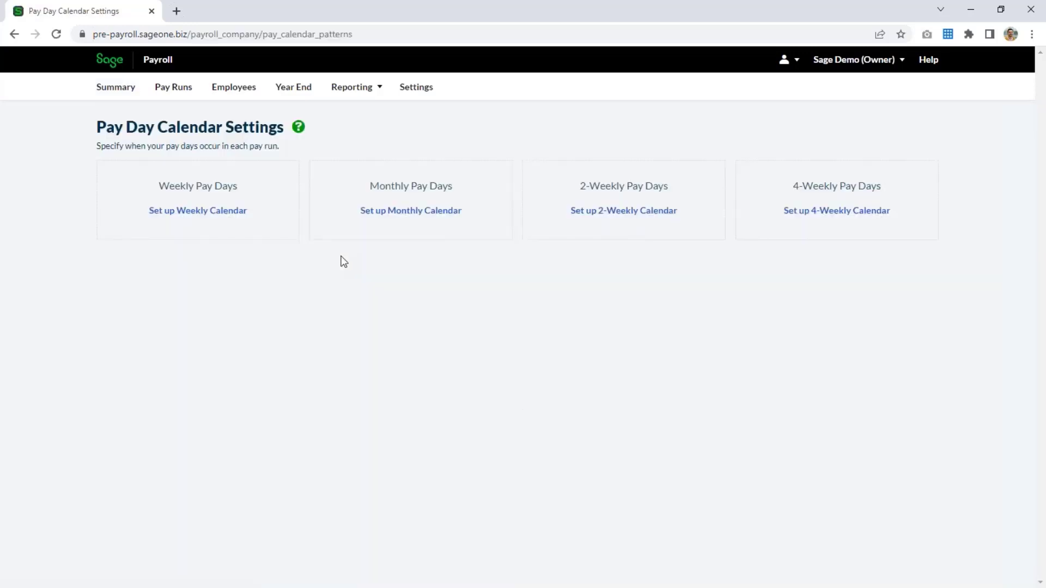
pyautogui.click(395, 213)
pyautogui.click(523, 185)
pyautogui.click(524, 206)
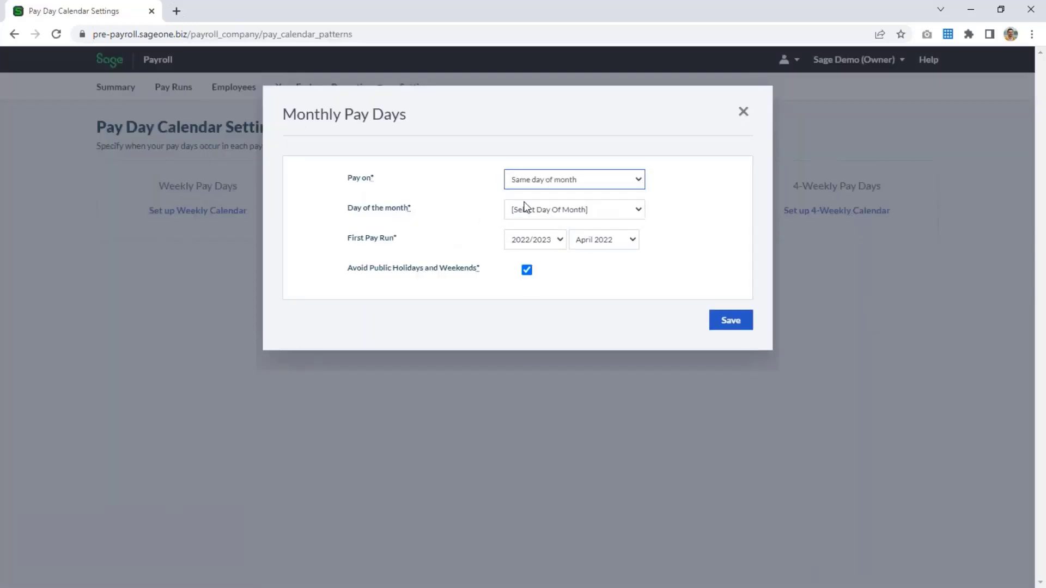
pyautogui.click(524, 209)
pyautogui.scroll(-3, 541, 306)
pyautogui.click(540, 362)
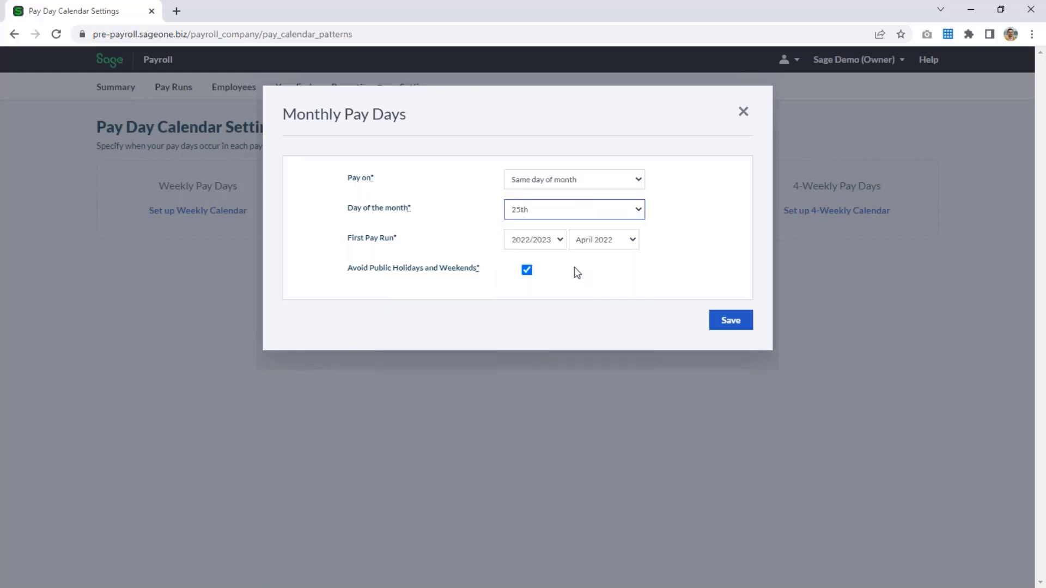
pyautogui.click(603, 240)
pyautogui.click(603, 276)
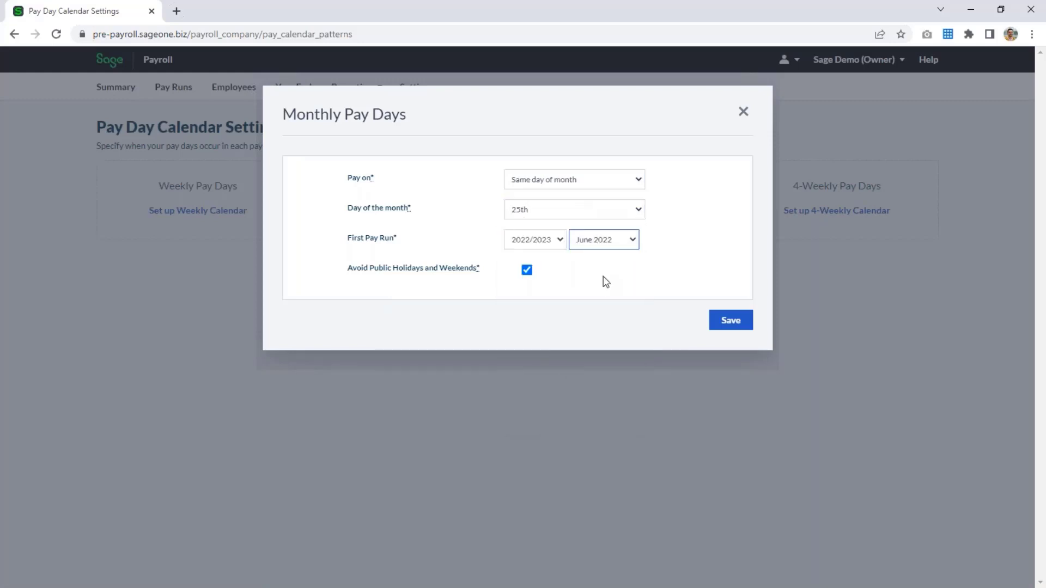
pyautogui.click(527, 270)
pyautogui.click(710, 320)
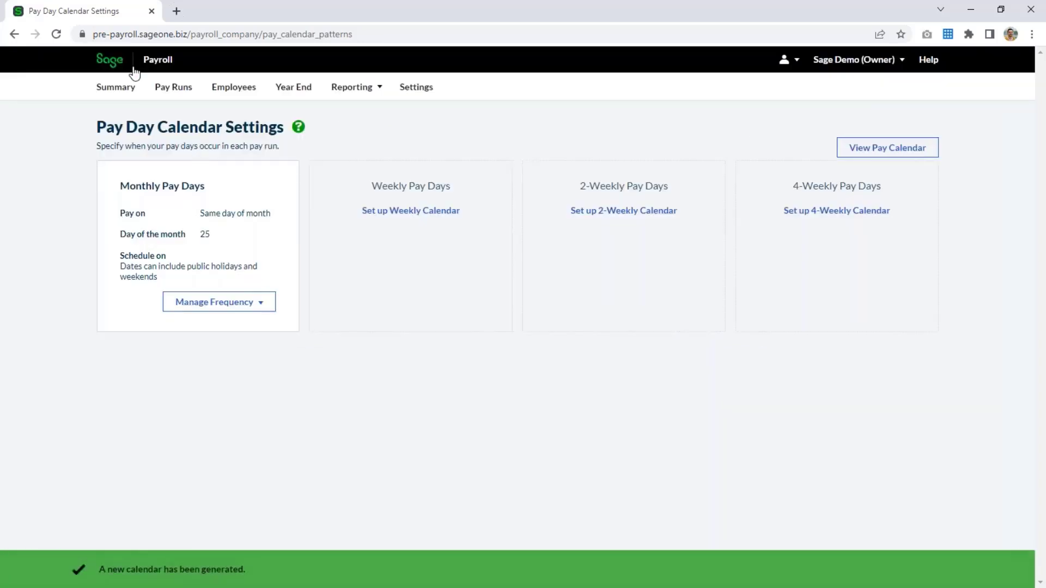
# Step: Return to the payroll summary and mark the pay days setup as done in the employee import checklist
pyautogui.click(124, 87)
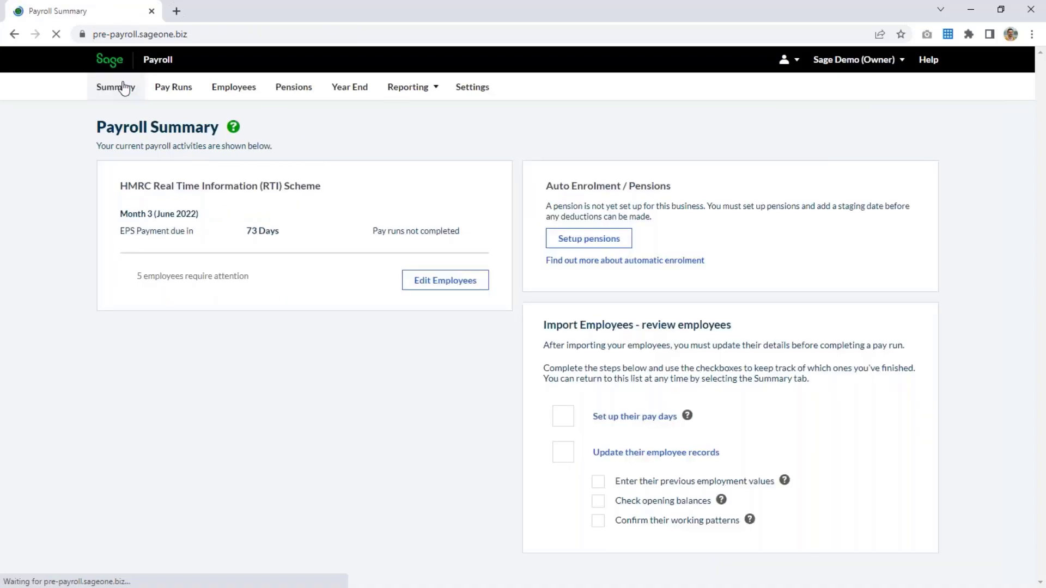
pyautogui.scroll(-4, 557, 320)
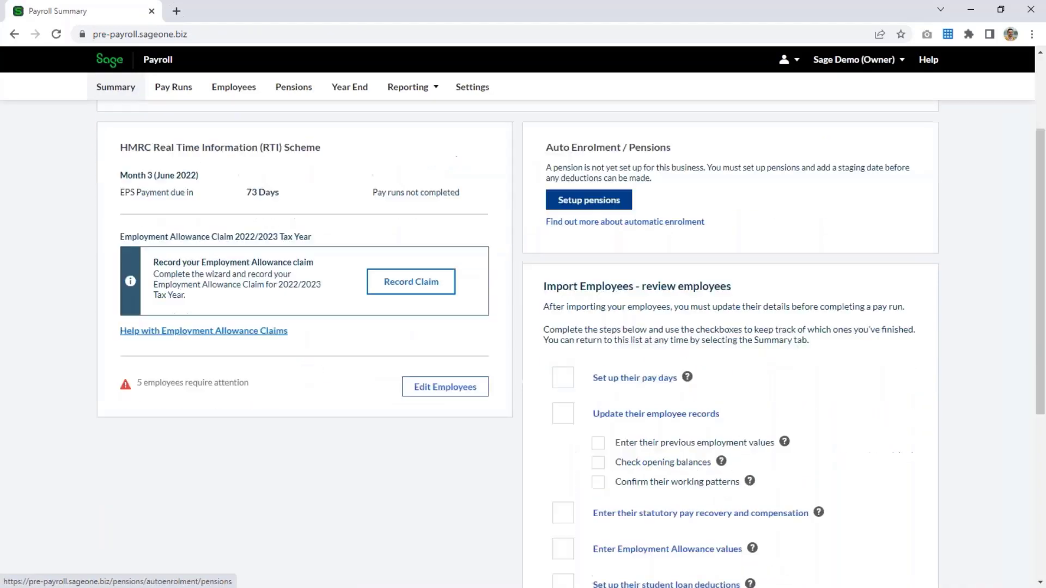
pyautogui.click(556, 321)
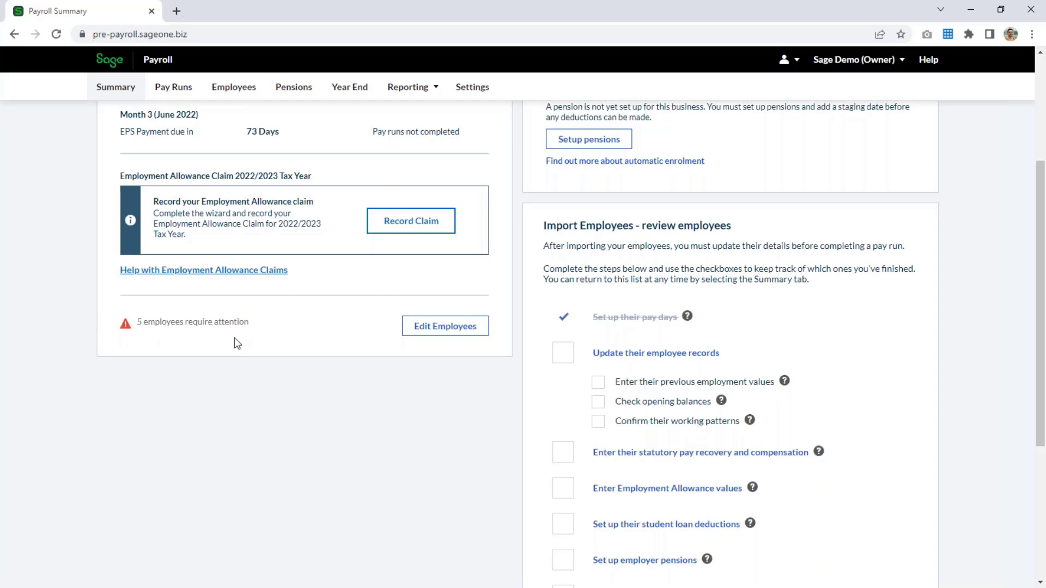
# Step: Open Employee One's record from the checklist's employee records task, and enter 01/01/2020 as the employment start date
pyautogui.click(653, 355)
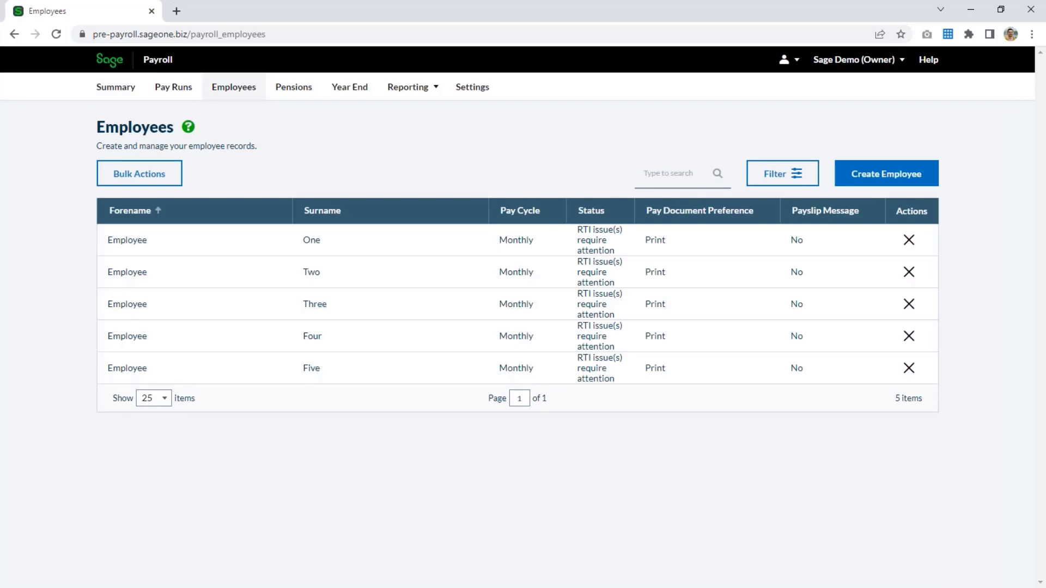
pyautogui.click(596, 253)
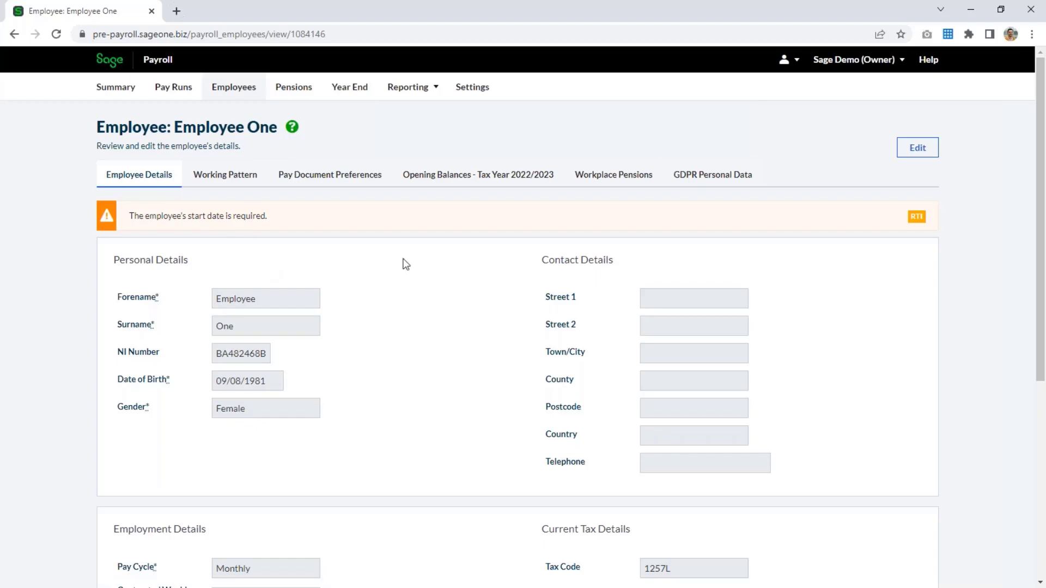
pyautogui.click(913, 153)
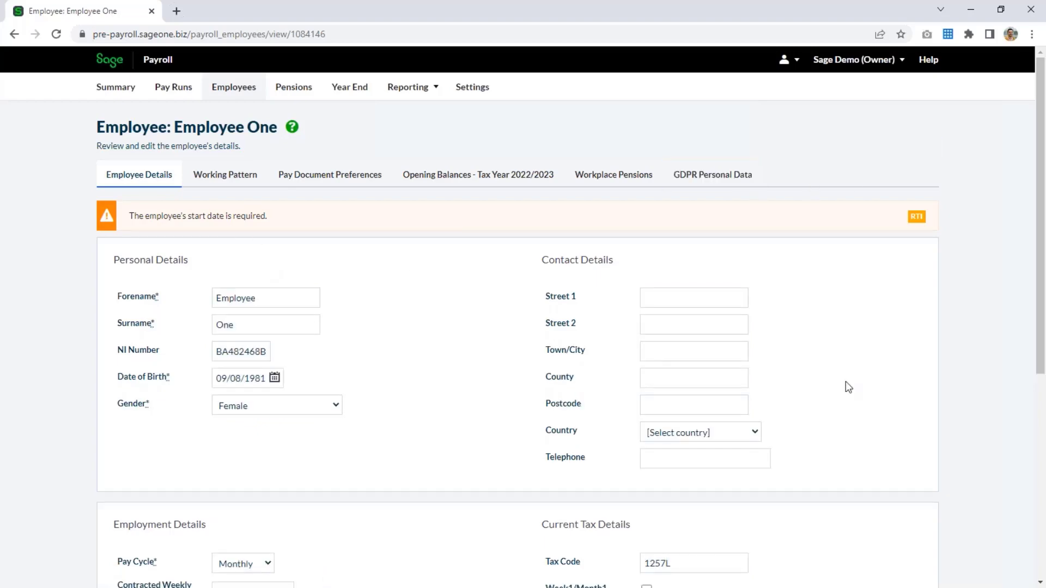
pyautogui.scroll(-3, 845, 381)
pyautogui.click(231, 455)
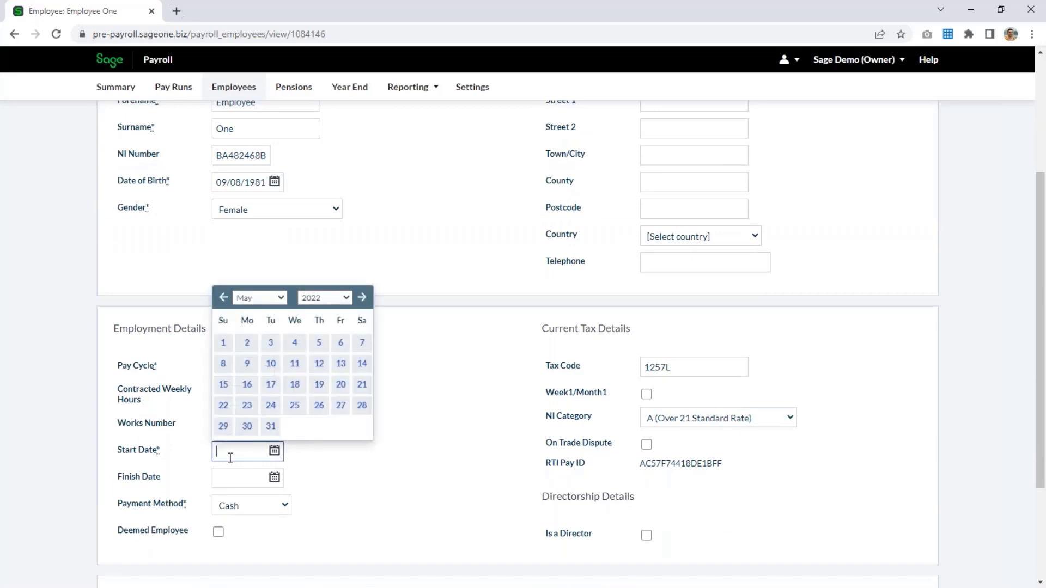
pyautogui.write('01/01/2020')
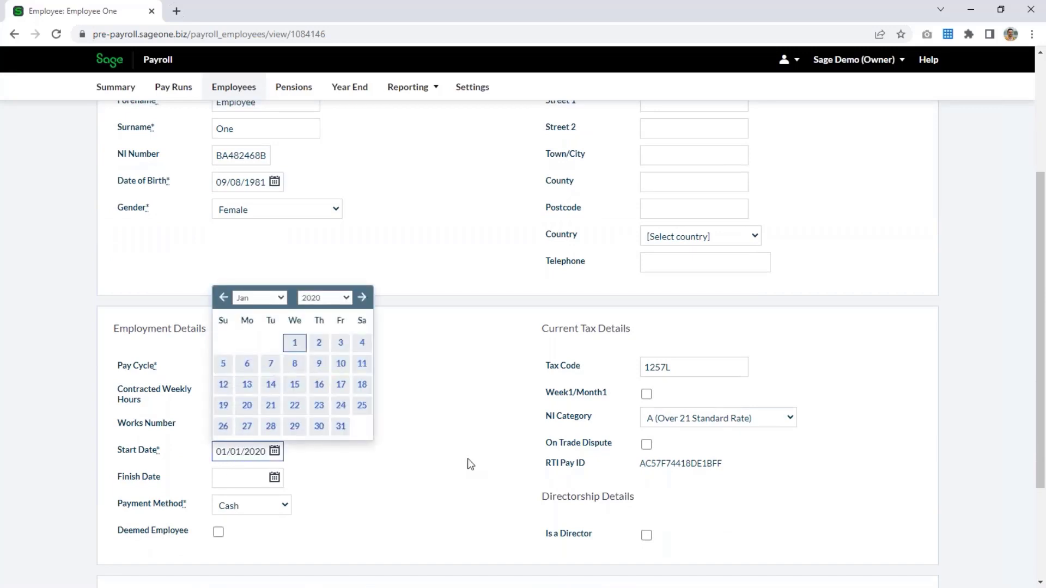
# Step: Fill in the employee's street address, town and postcode in the contact details, leaving the county blank
pyautogui.click(424, 463)
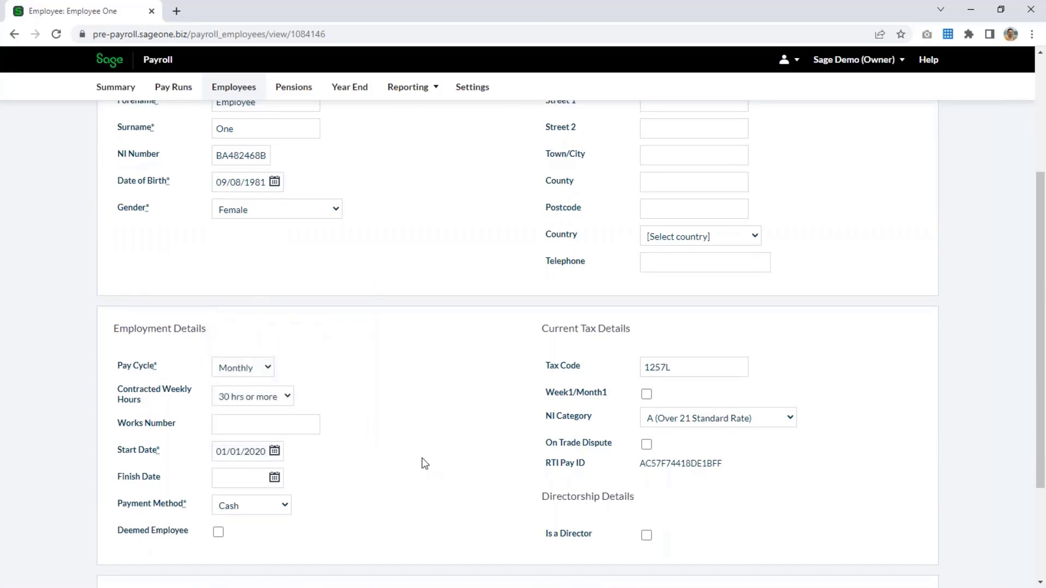
pyautogui.scroll(4, 424, 463)
pyautogui.click(667, 295)
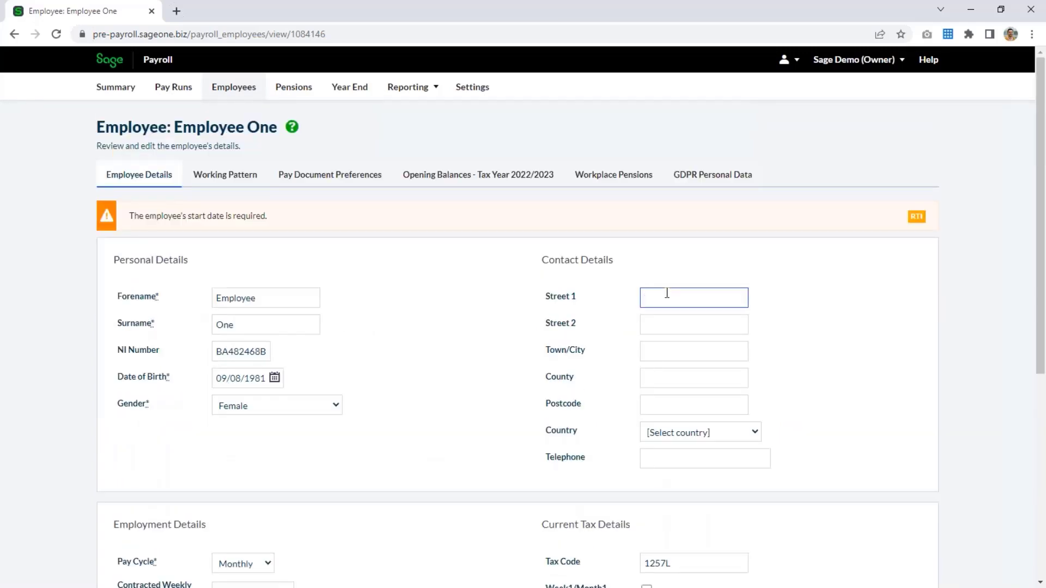
pyautogui.write('1')
pyautogui.press('Tab')
pyautogui.write('Address')
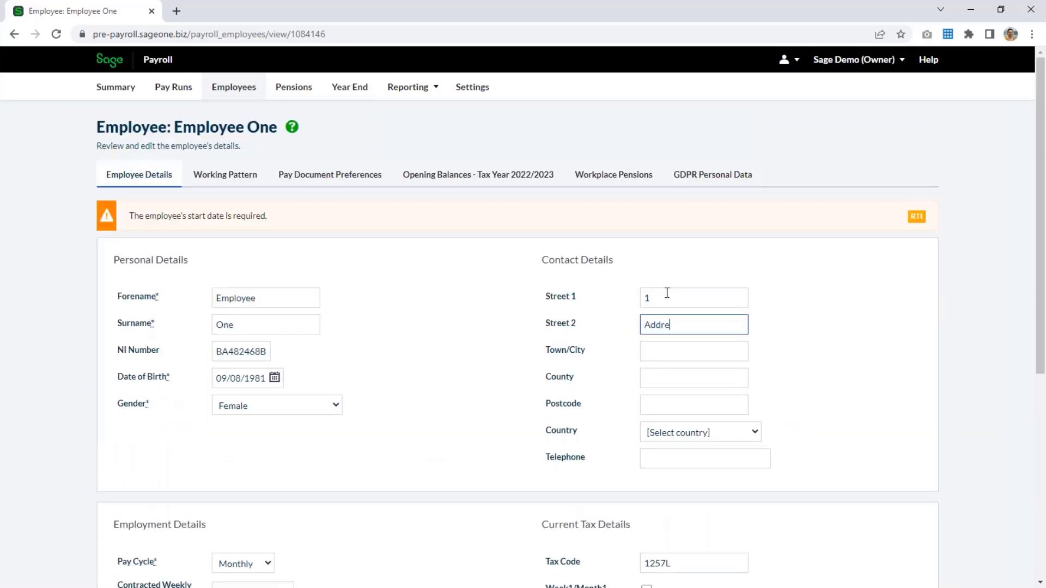
pyautogui.press('Tab')
pyautogui.write('Town')
pyautogui.press('Tab')
pyautogui.press('Tab')
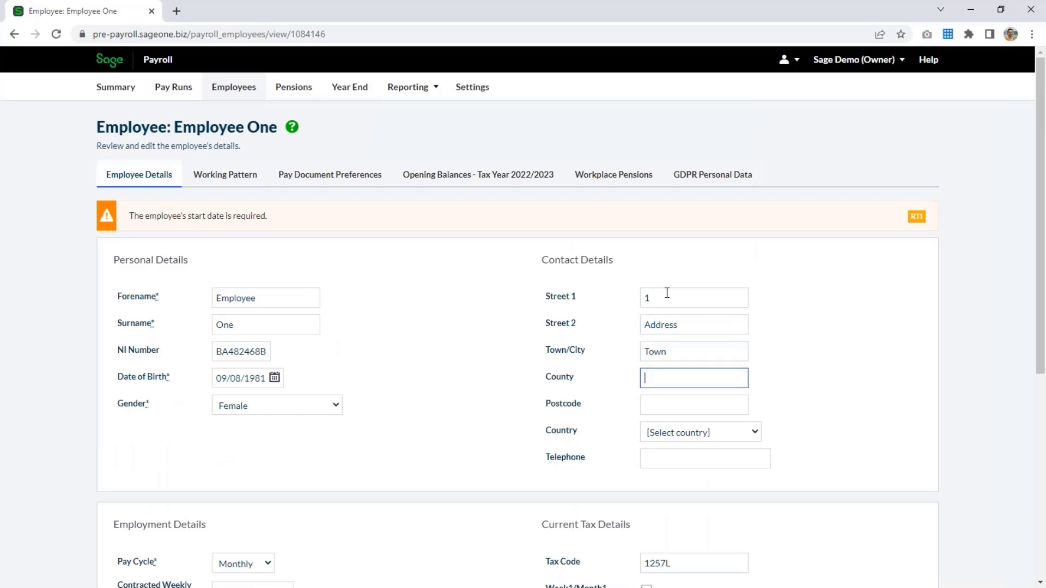
pyautogui.write('NE99 9AZ')
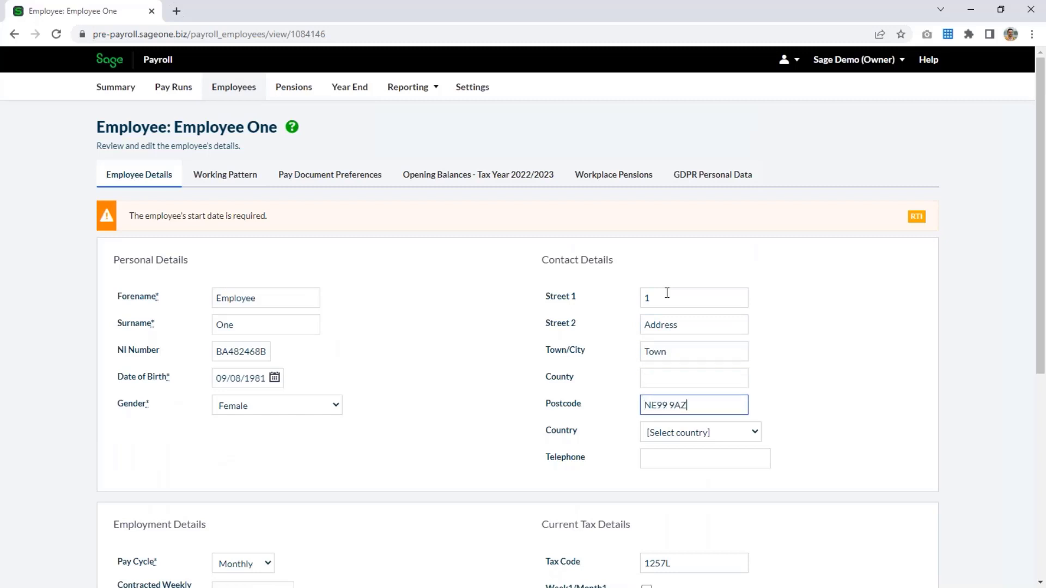
# Step: Set the employee's country to United Kingdom and save the record
pyautogui.press('Tab')
pyautogui.press('u')
pyautogui.click(861, 396)
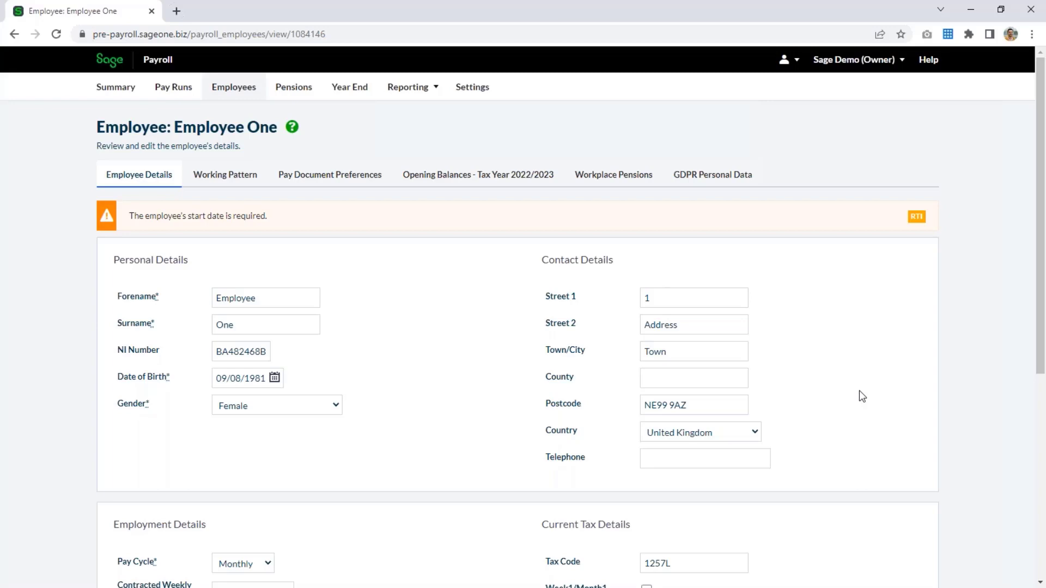
pyautogui.scroll(-6, 858, 390)
pyautogui.click(856, 538)
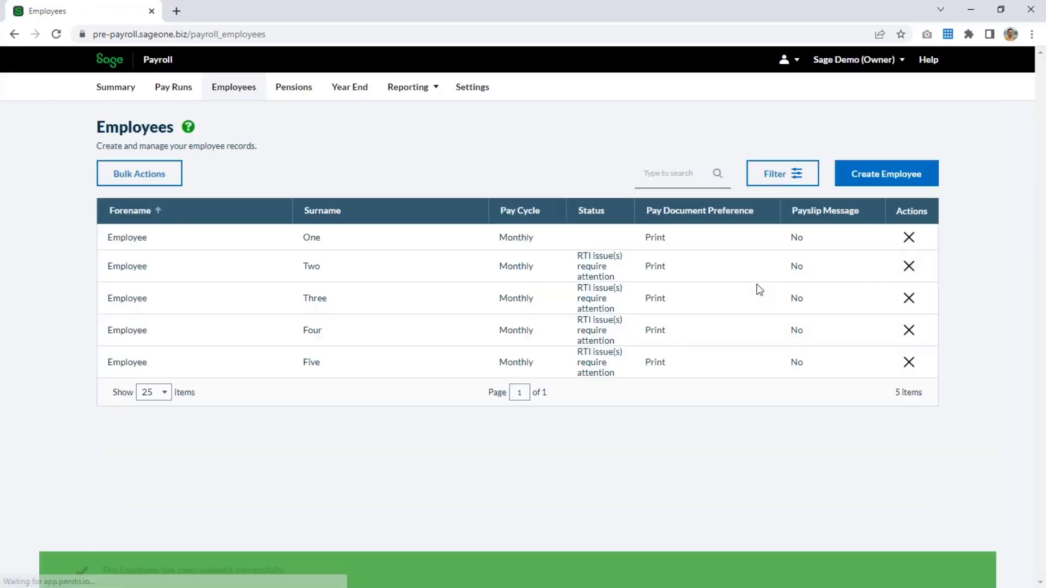
# Step: Reopen Employee One's record and look over the working pattern options and the pay document preferences
pyautogui.click(610, 239)
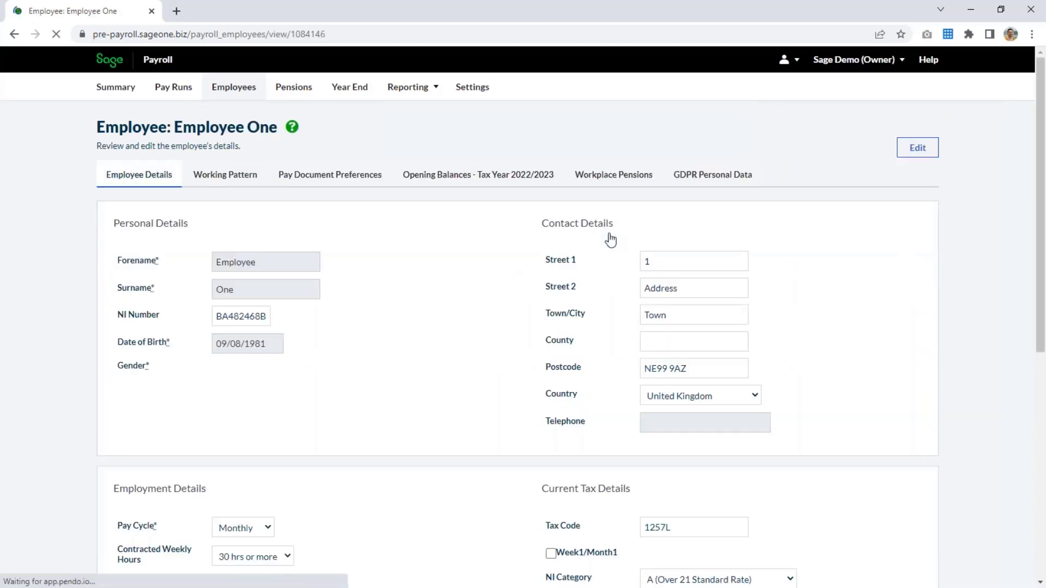
pyautogui.click(226, 175)
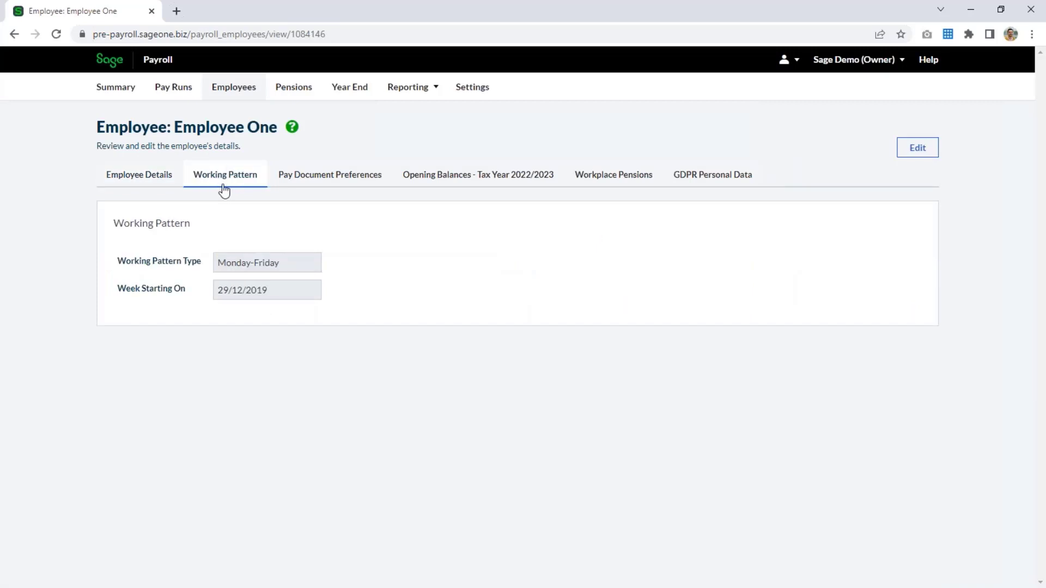
pyautogui.click(914, 148)
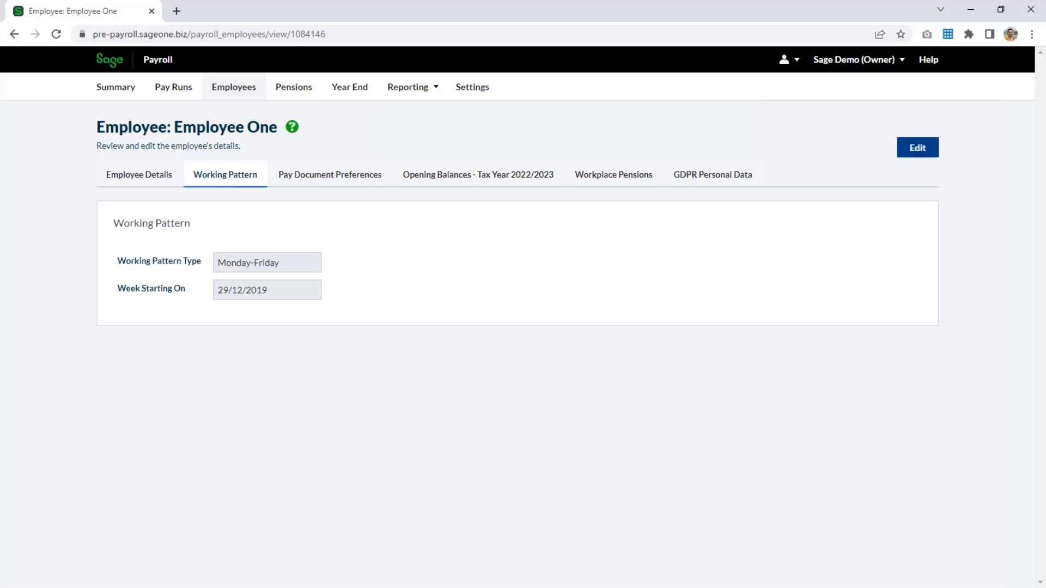
pyautogui.click(296, 263)
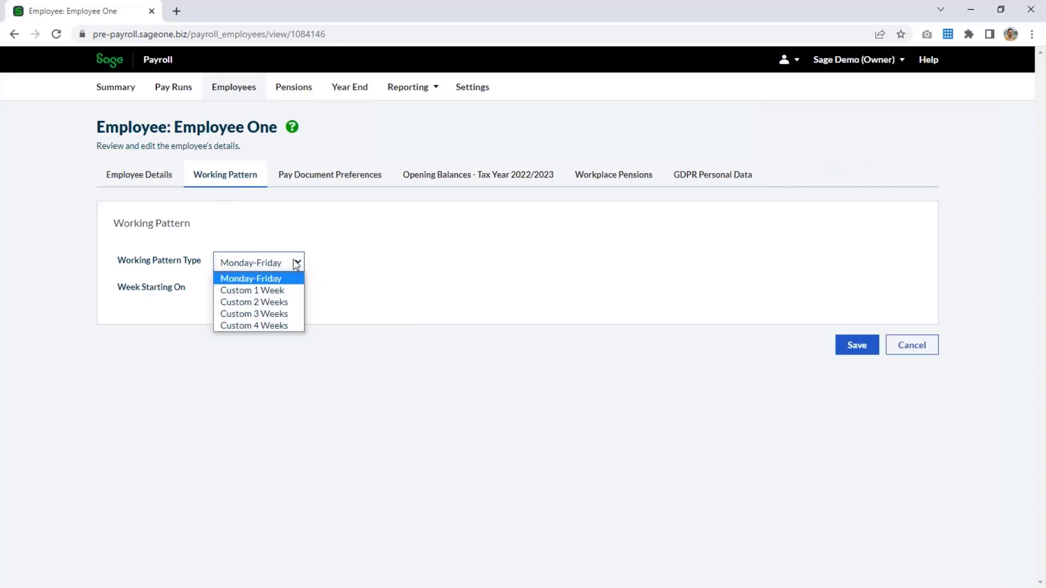
pyautogui.click(346, 264)
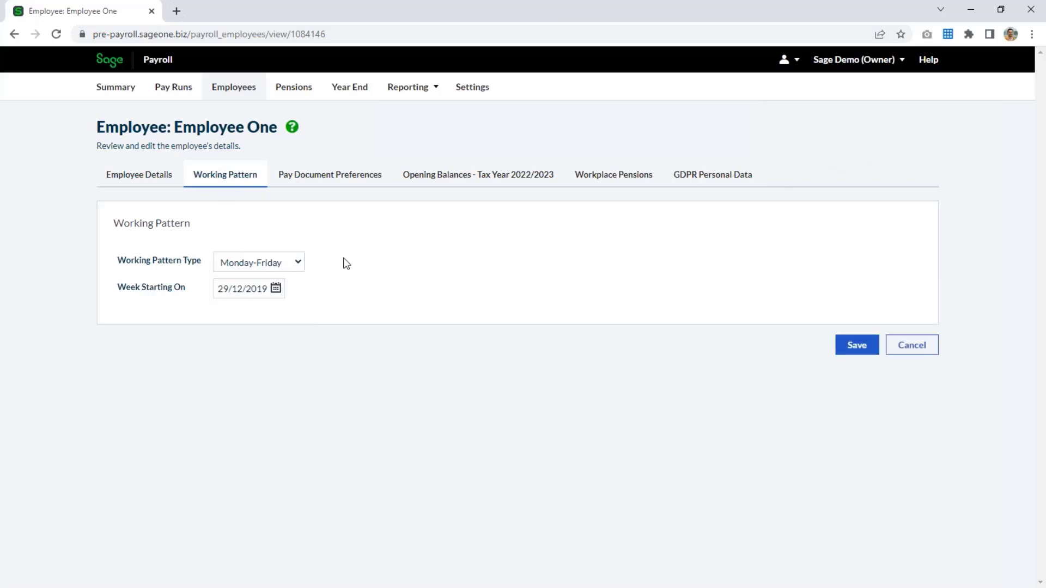
pyautogui.click(331, 174)
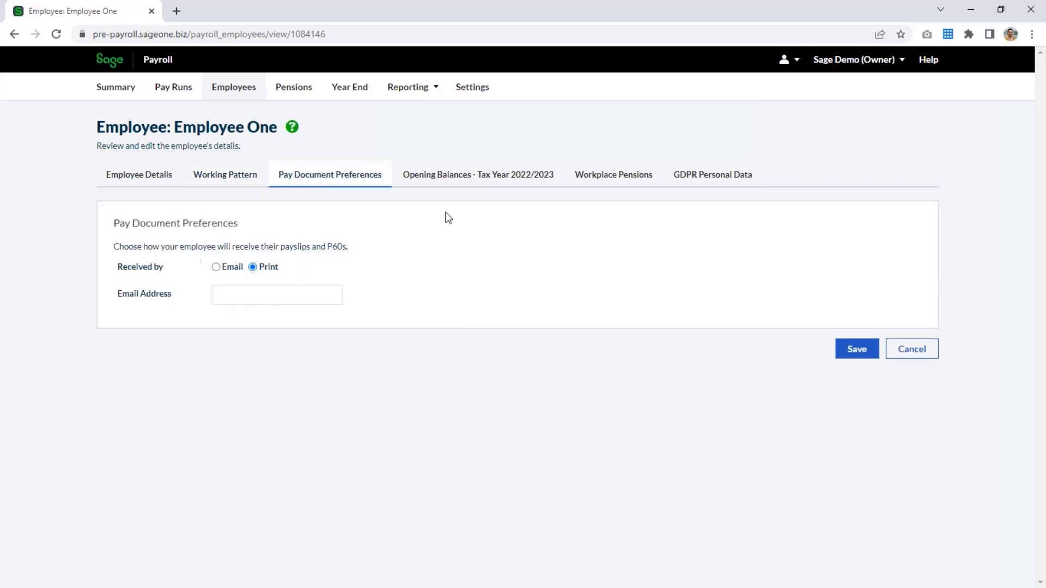
# Step: Review Employee One's 2022/2023 opening balances and workplace pension details, and leave the record without saving
pyautogui.click(476, 180)
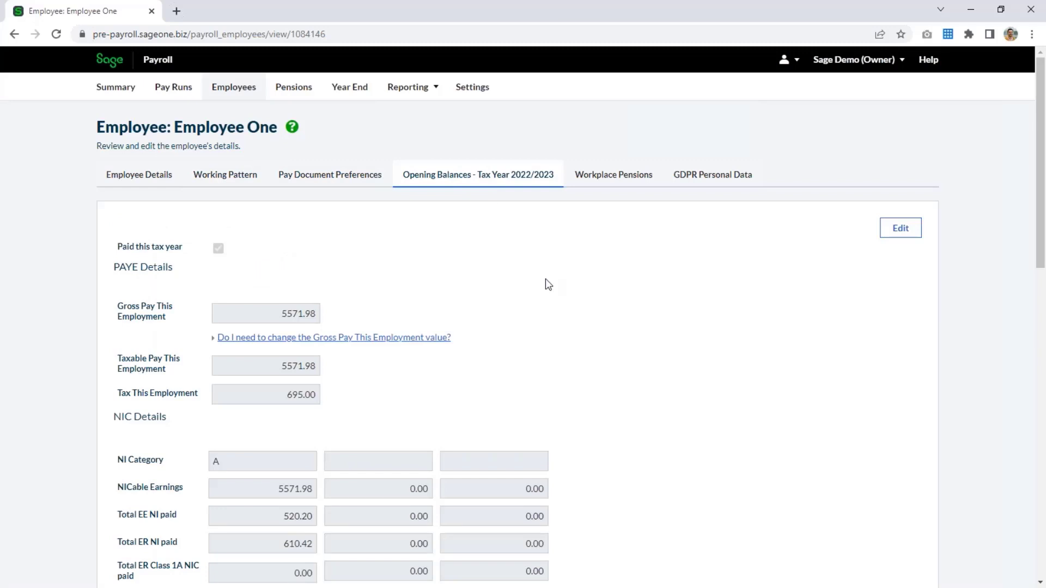
pyautogui.scroll(-1, 545, 279)
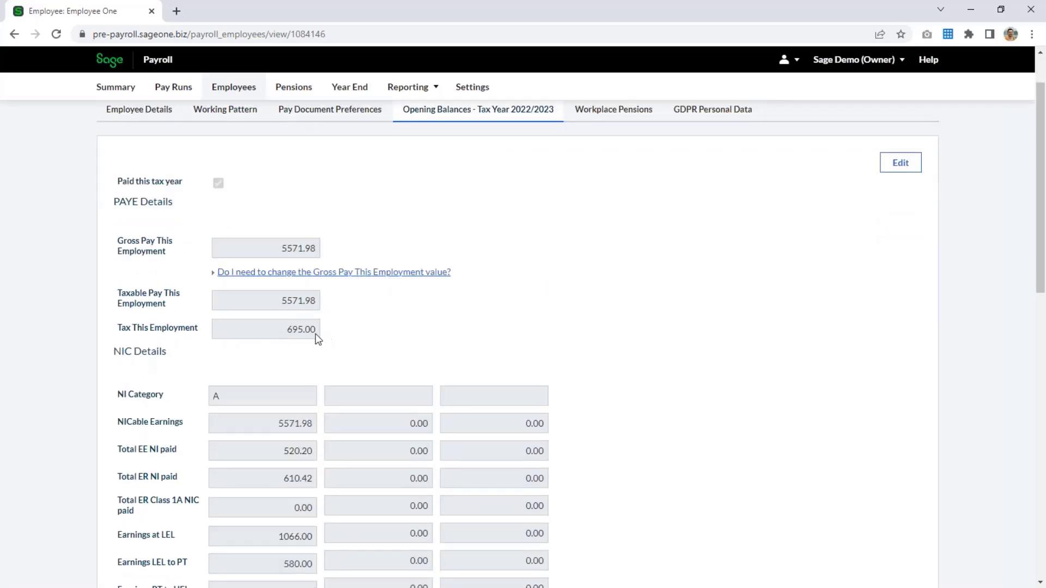
pyautogui.scroll(-3, 315, 339)
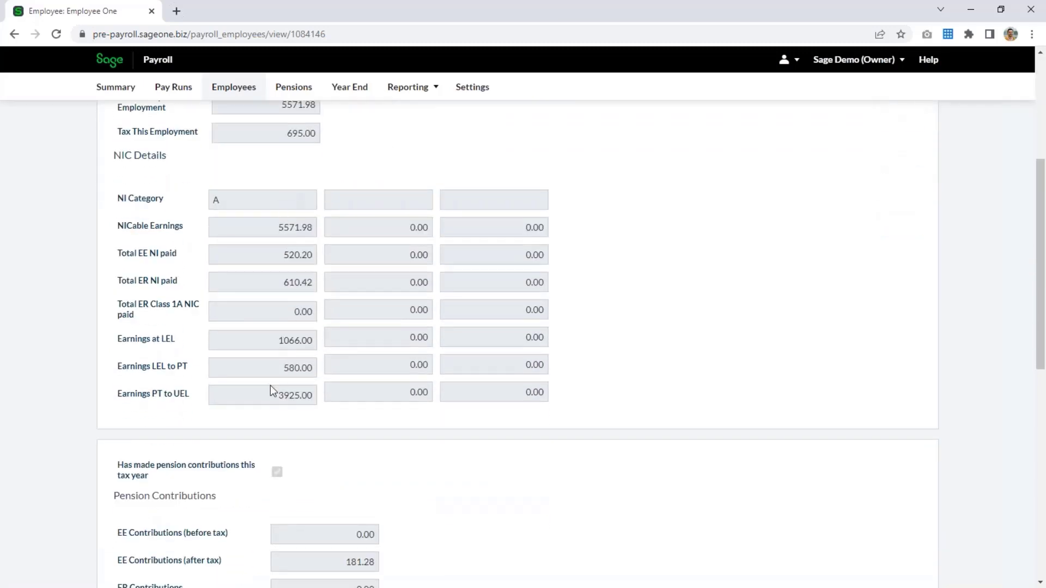
pyautogui.scroll(-3, 404, 495)
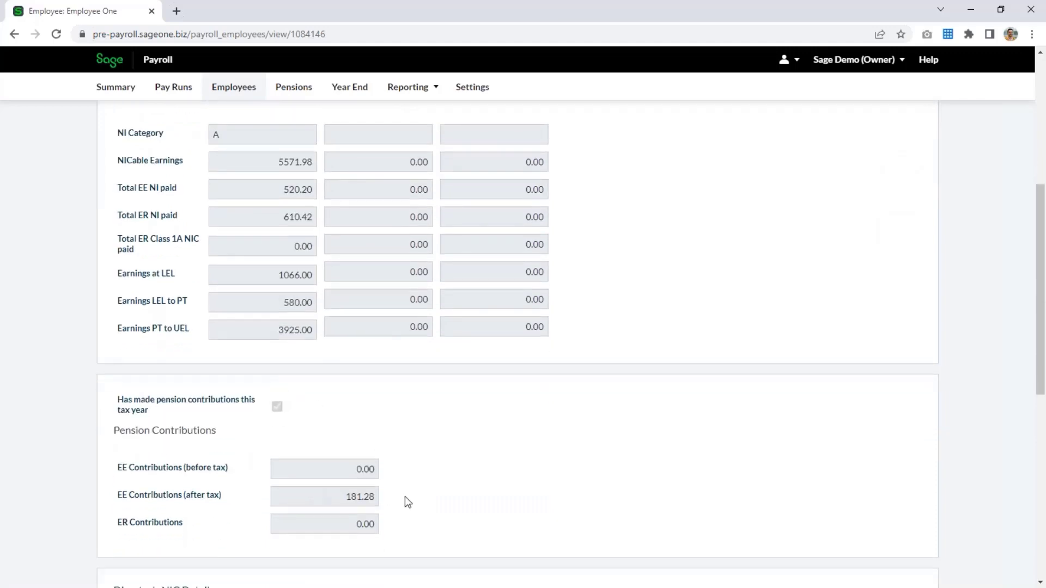
pyautogui.scroll(-6, 404, 495)
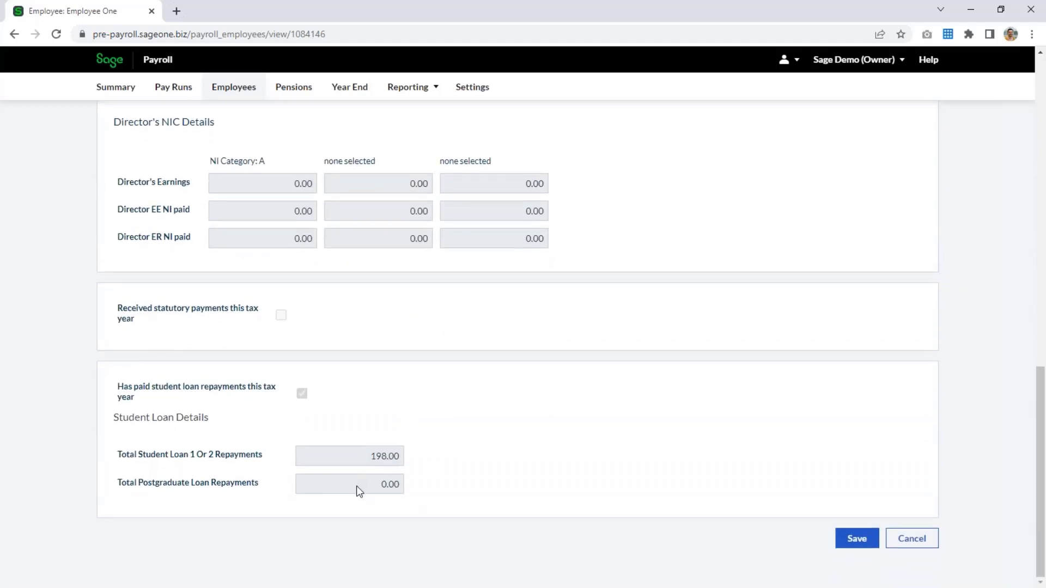
pyautogui.scroll(12, 358, 487)
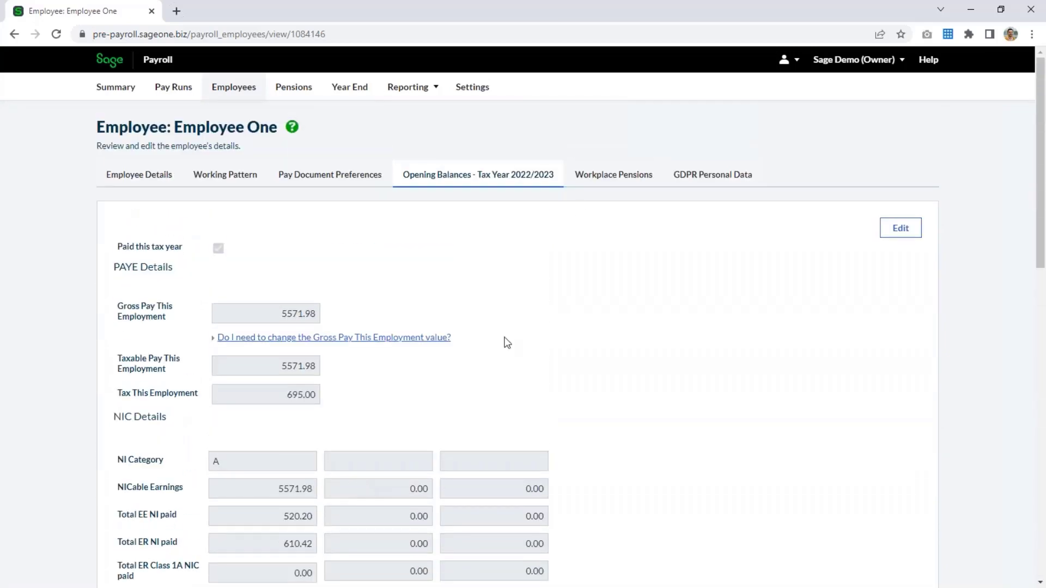
pyautogui.click(612, 171)
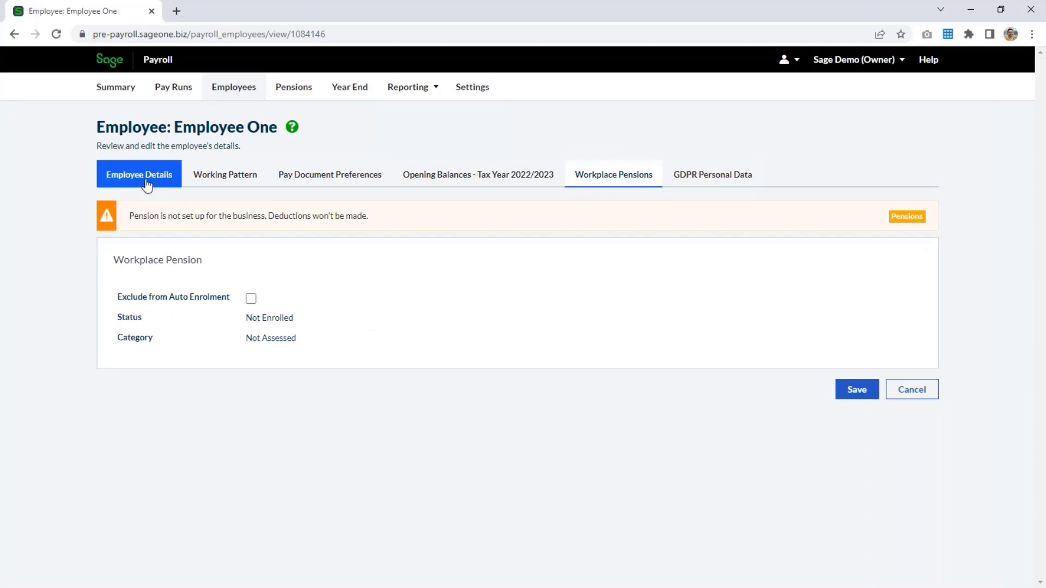
pyautogui.click(902, 395)
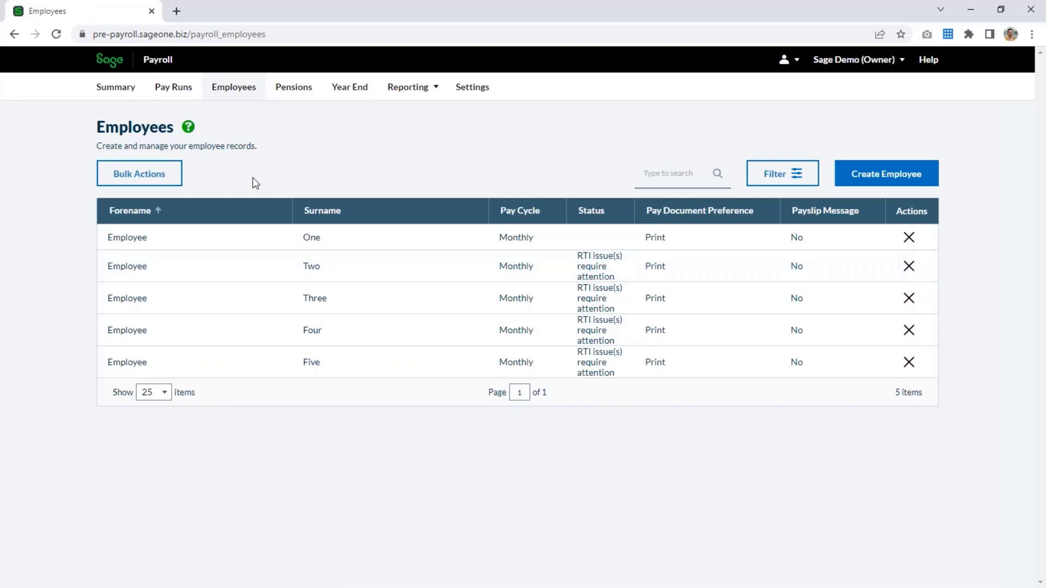
# Step: Return to the payroll summary and mark the employee records task's previous employment values, opening balances and working patterns items as done
pyautogui.click(112, 87)
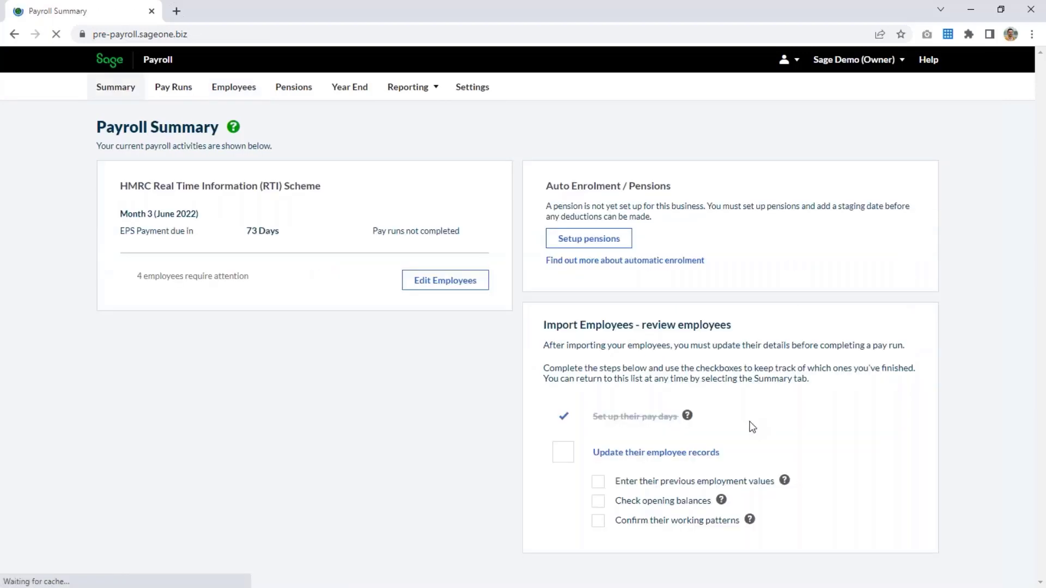
pyautogui.scroll(-5, 725, 419)
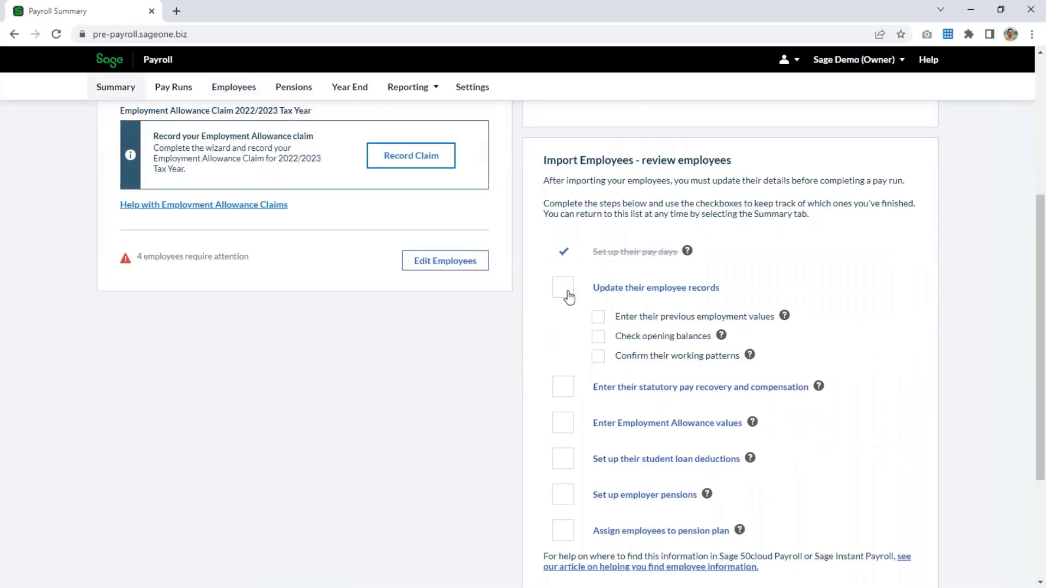
pyautogui.click(599, 318)
pyautogui.click(599, 336)
pyautogui.click(598, 356)
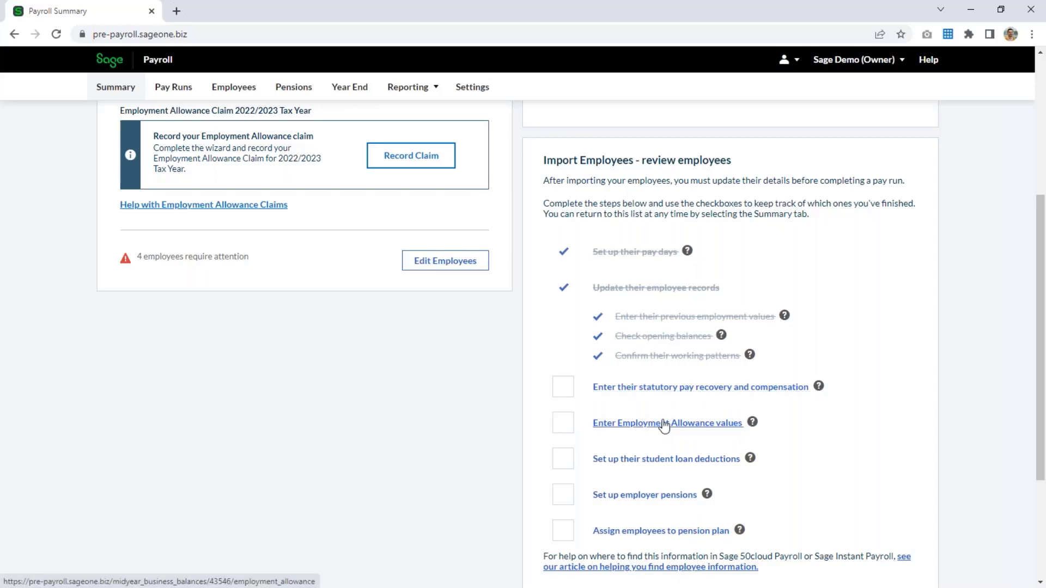
# Step: Open the checklist's statutory pay recovery and compensation task and set Small Employer's Relief eligibility to Yes
pyautogui.click(670, 388)
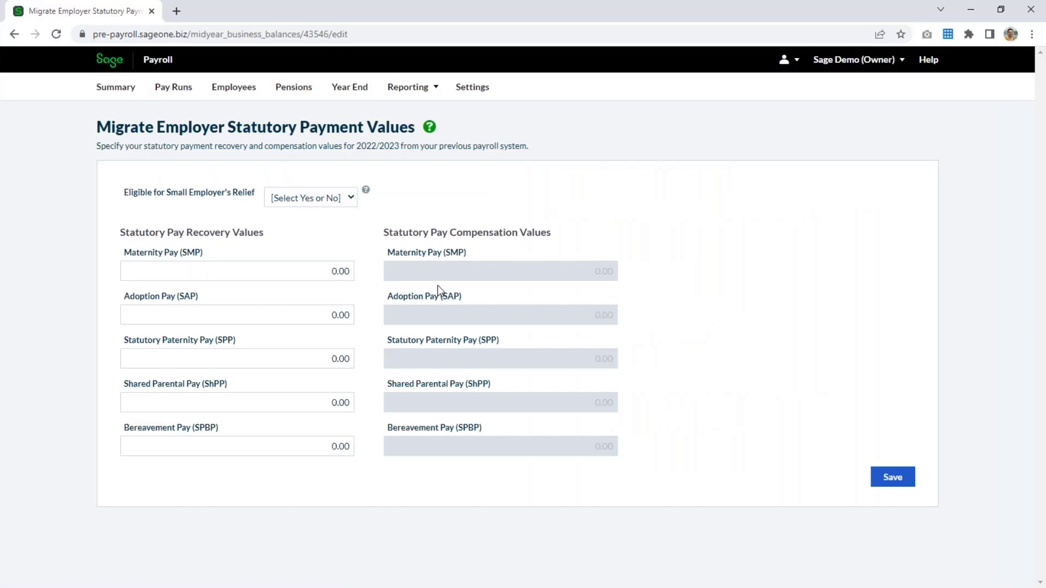
pyautogui.click(342, 198)
pyautogui.click(329, 223)
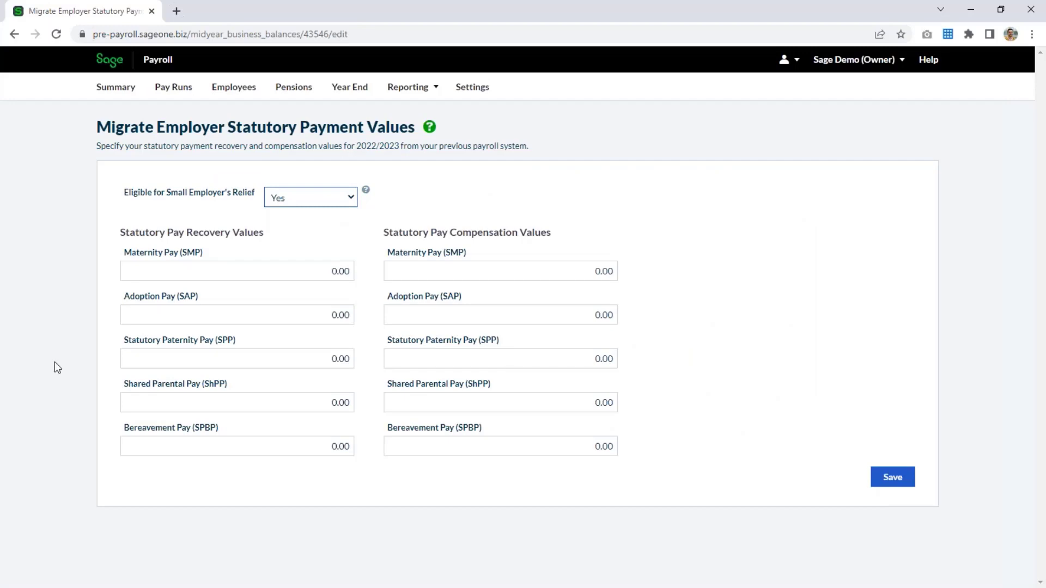
# Step: Consult the P32 in Adobe Acrobat Reader, enter Statutory Paternity Pay recovery of 313.32 and compensation of 9.40 in Sage Payroll, and save
pyautogui.hotkey('alt', 'Tab')
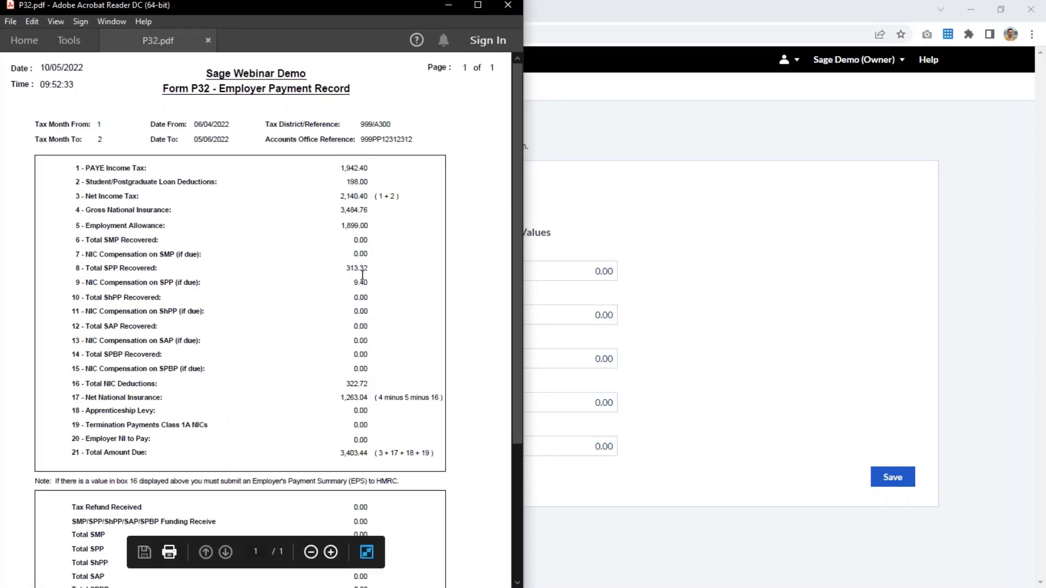
pyautogui.hotkey('alt', 'Tab')
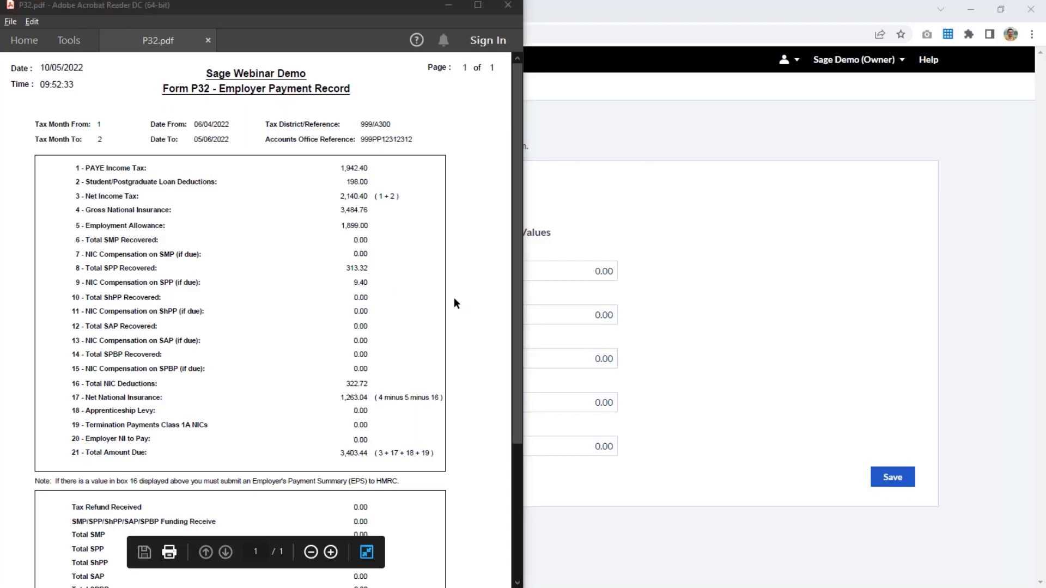
pyautogui.click(314, 357)
pyautogui.write('313.32')
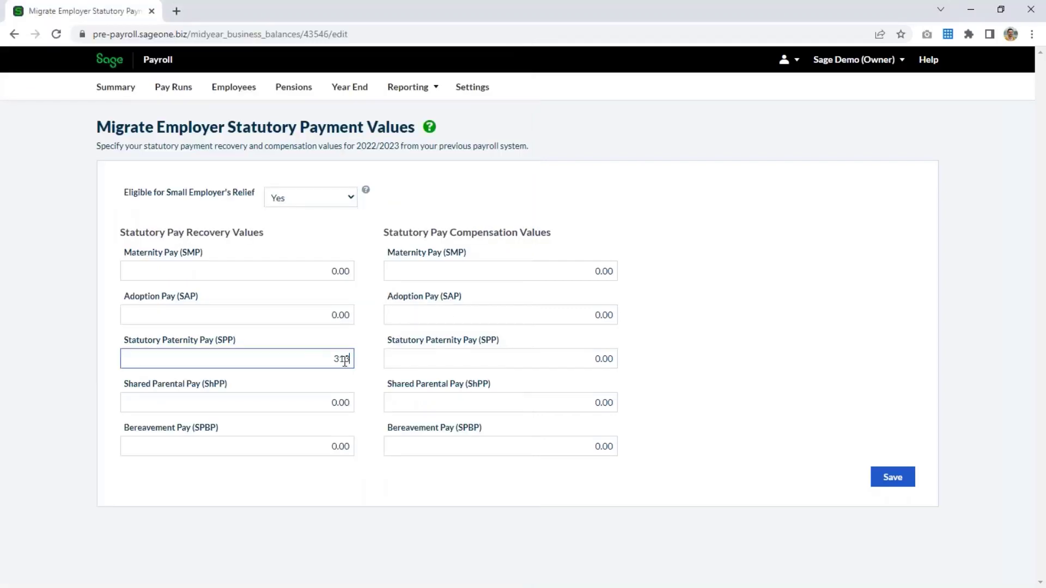
pyautogui.click(442, 362)
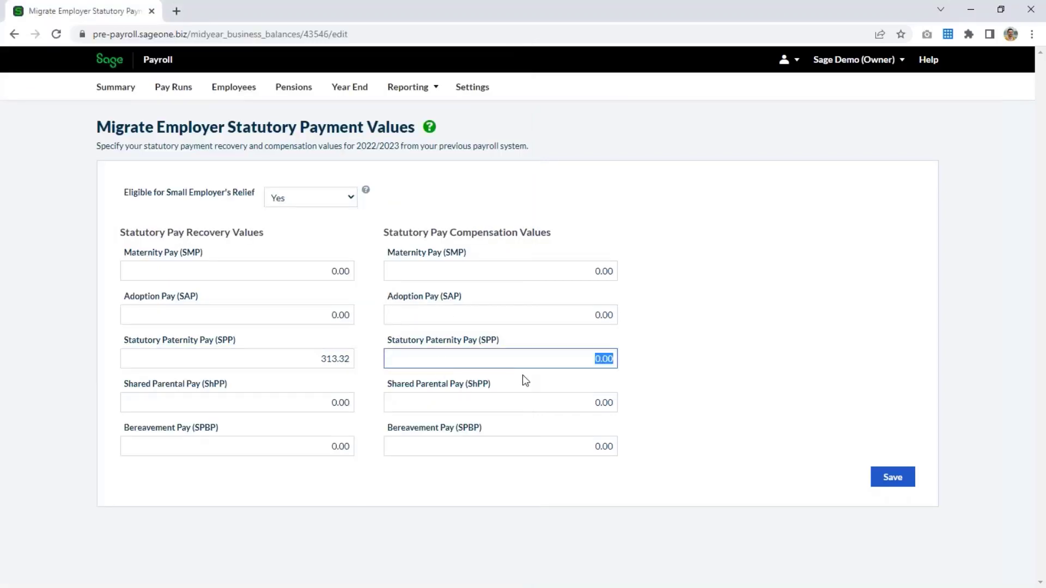
pyautogui.write('9.40')
pyautogui.press('Tab')
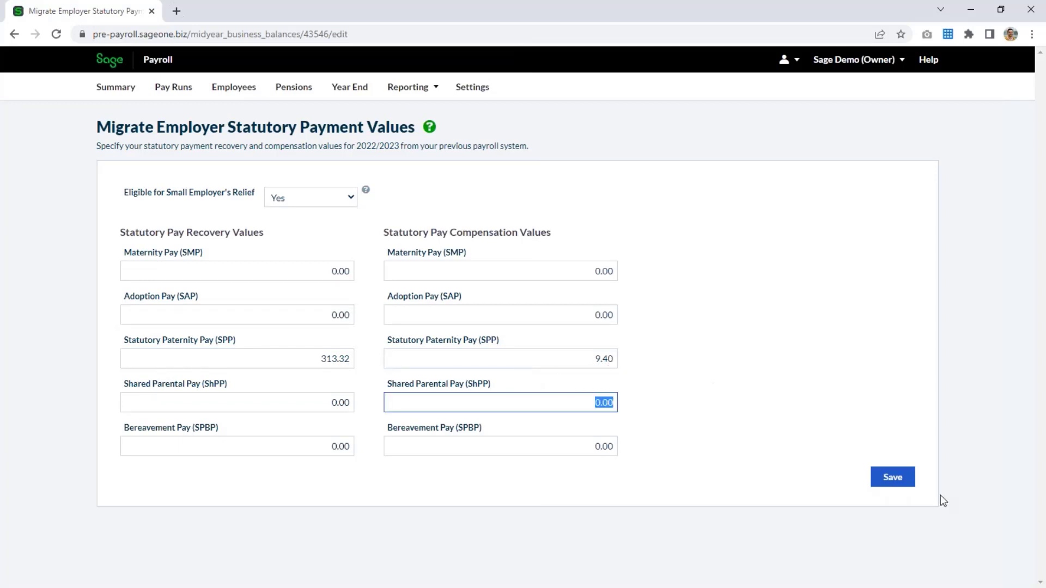
pyautogui.click(902, 485)
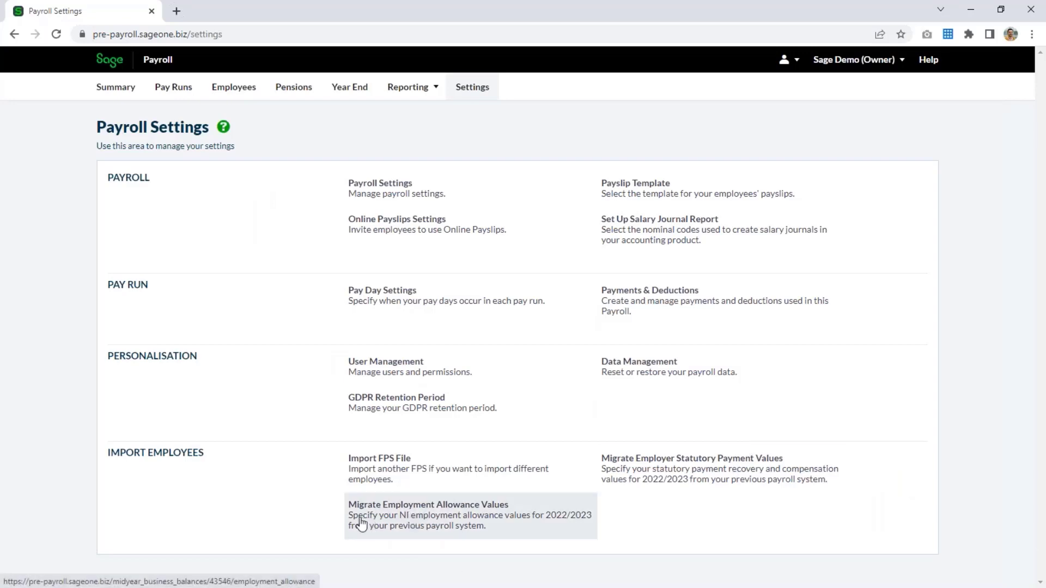
# Step: Open the Employment Allowance migration values and set Allowance Applied to Yes and Allowance Applied Mid-Year to No
pyautogui.click(409, 522)
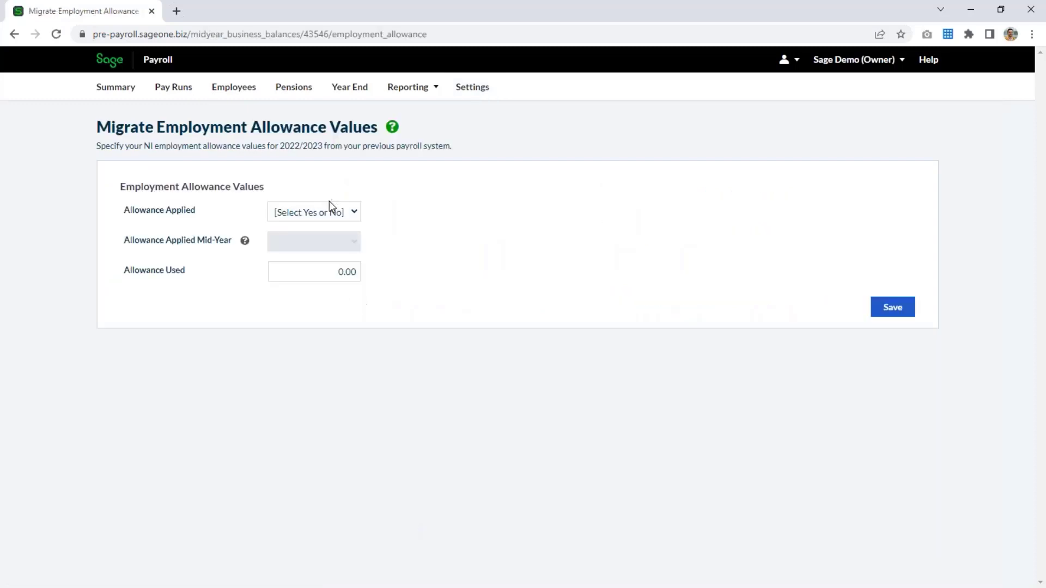
pyautogui.click(329, 211)
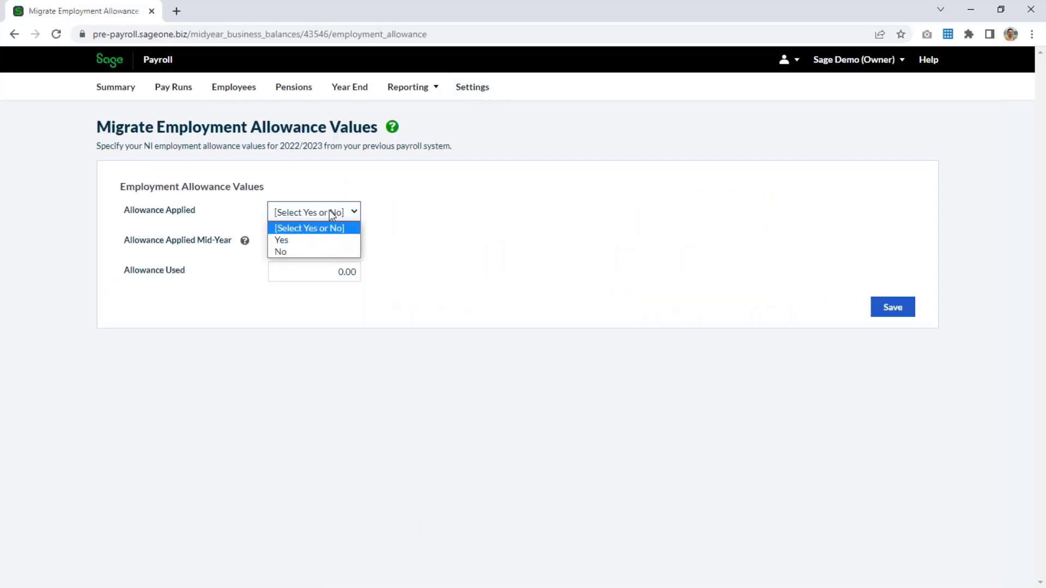
pyautogui.click(317, 239)
pyautogui.click(317, 240)
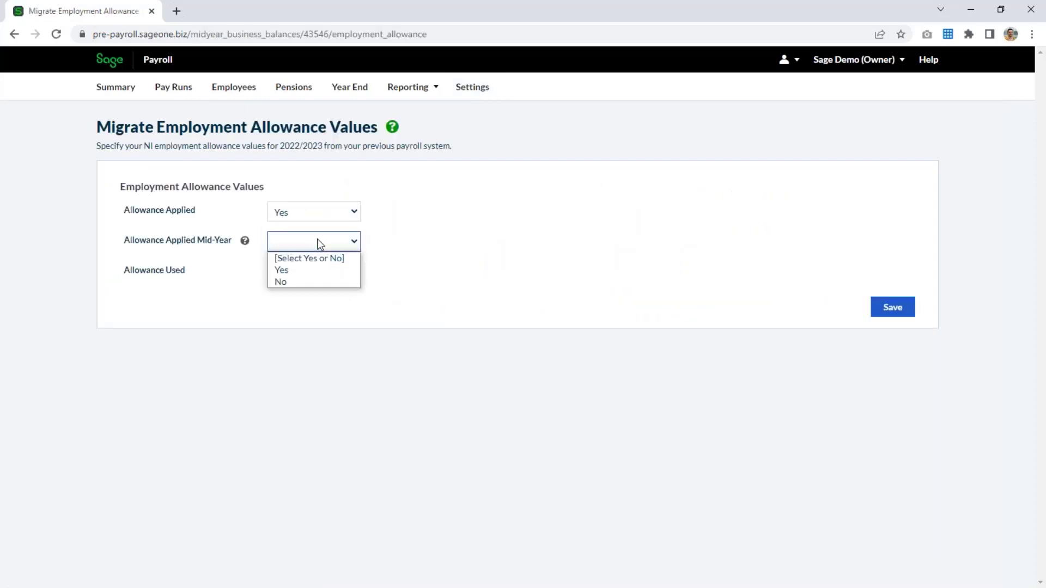
pyautogui.click(317, 281)
# Step: Consult the P32 in Adobe Acrobat Reader, enter 1899 as the Allowance Used in Sage Payroll, and save
pyautogui.click(316, 272)
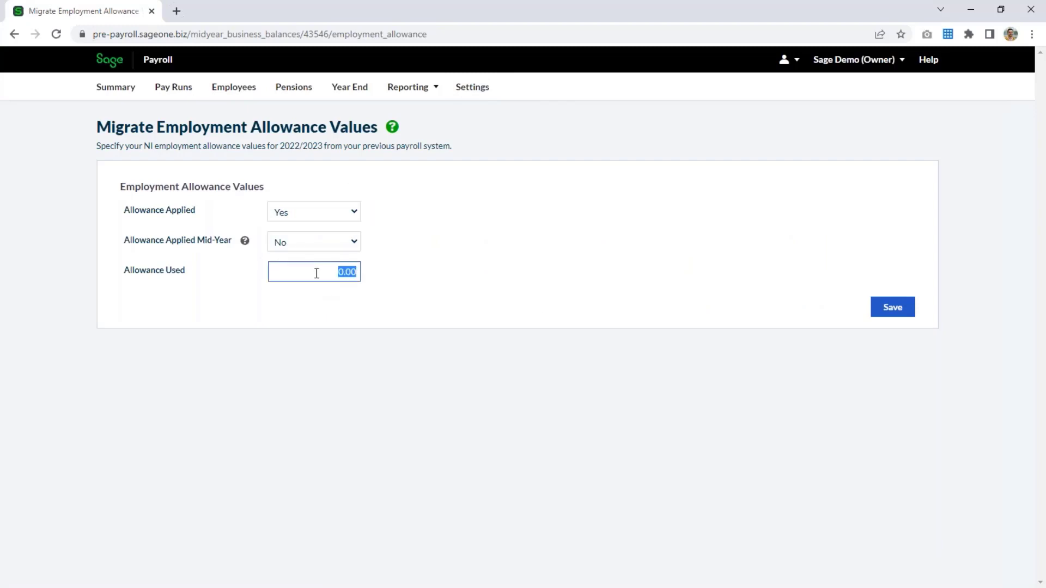
pyautogui.hotkey('alt', 'Tab')
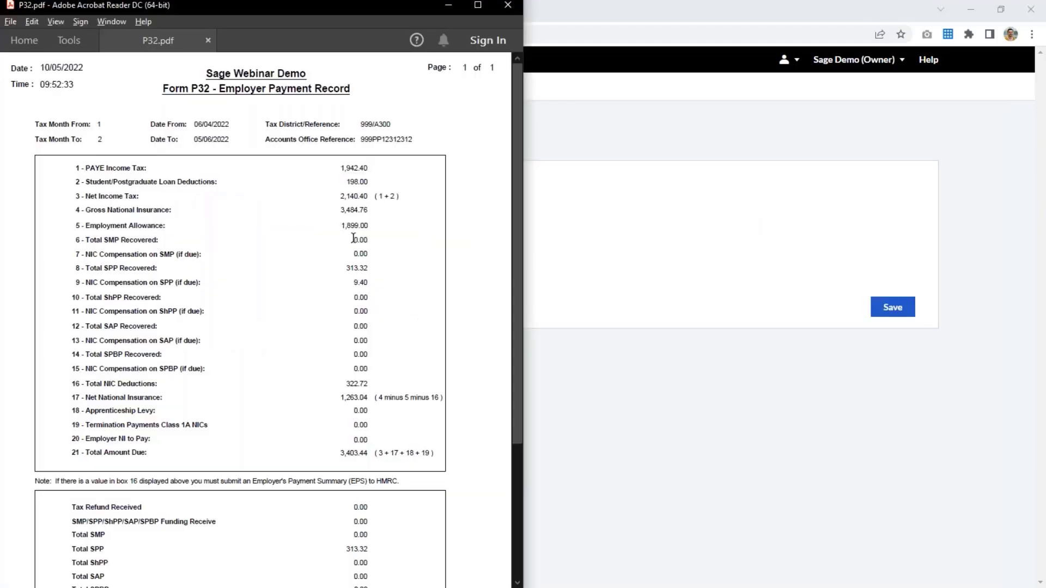
pyautogui.hotkey('alt', 'Tab')
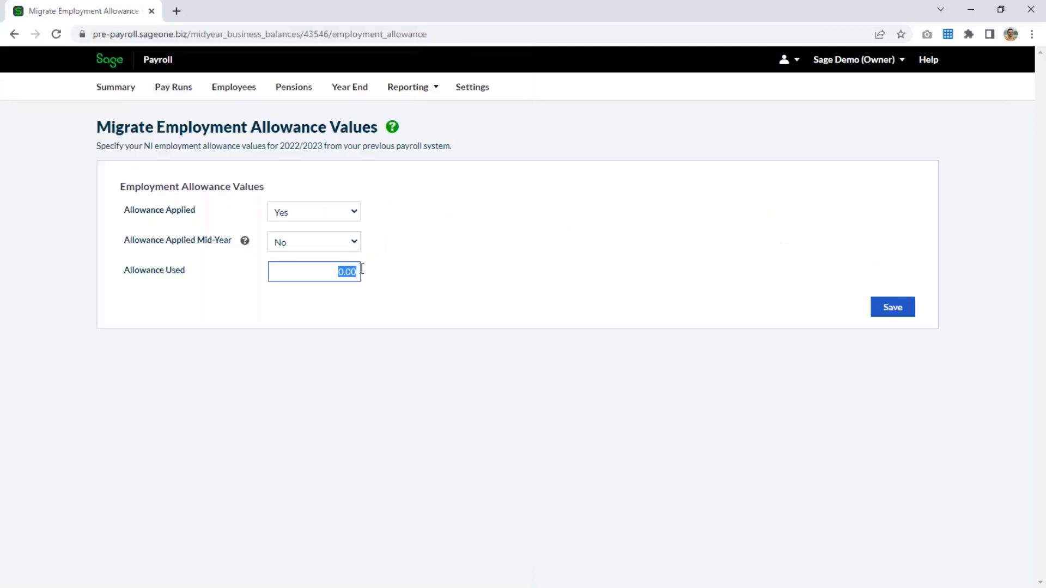
pyautogui.write('1899')
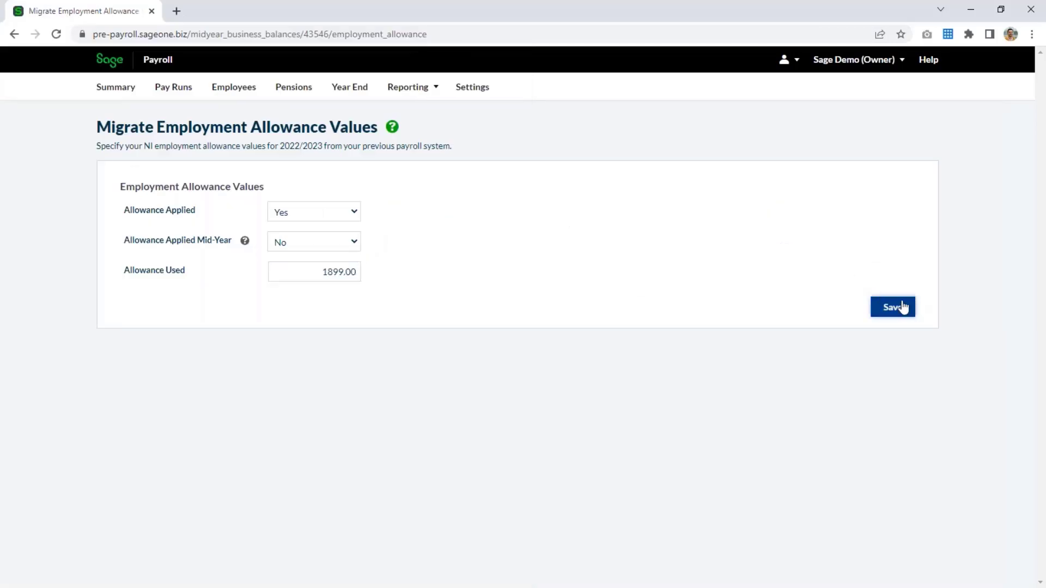
pyautogui.click(903, 305)
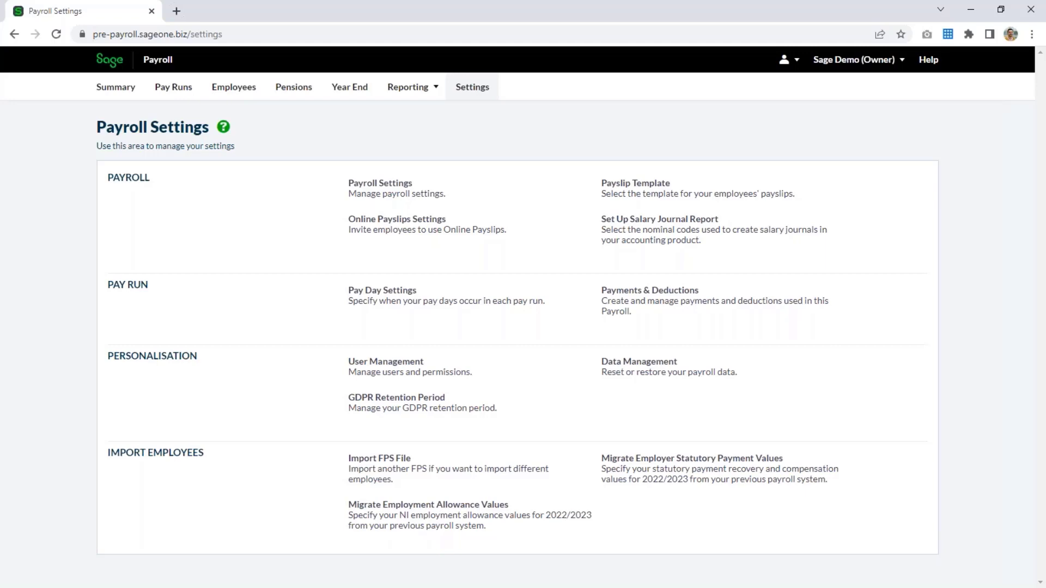
# Step: Return to the payroll summary and mark the statutory pay recovery and Employment Allowance checklist items as done
pyautogui.click(116, 87)
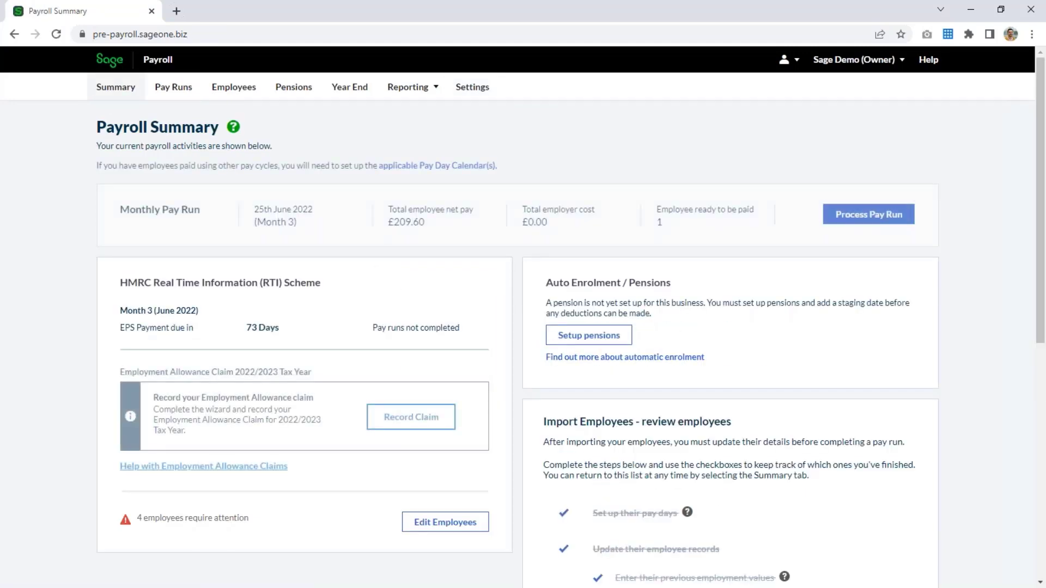
pyautogui.scroll(-6, 574, 321)
pyautogui.click(570, 325)
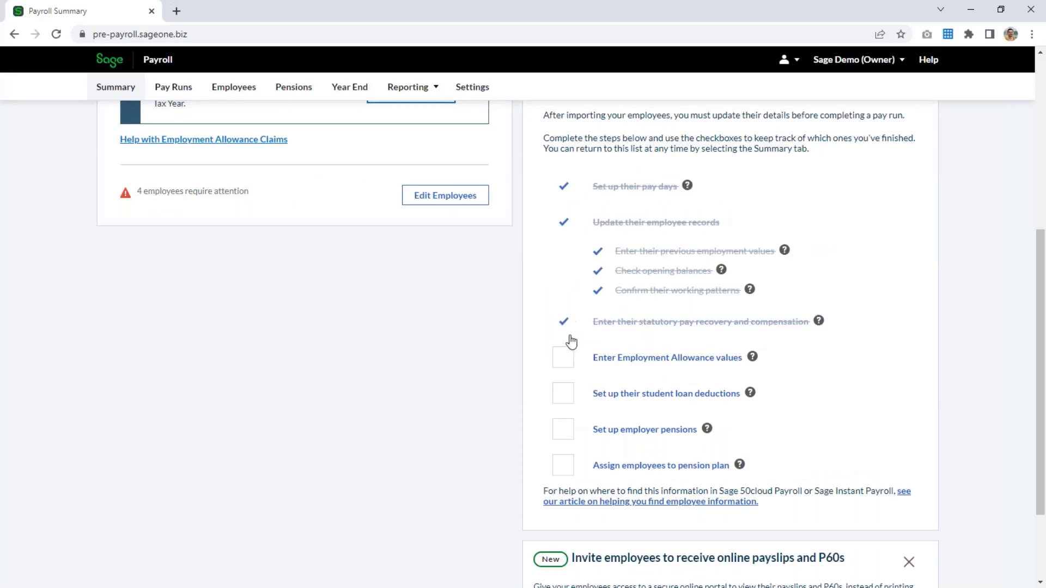
pyautogui.click(564, 358)
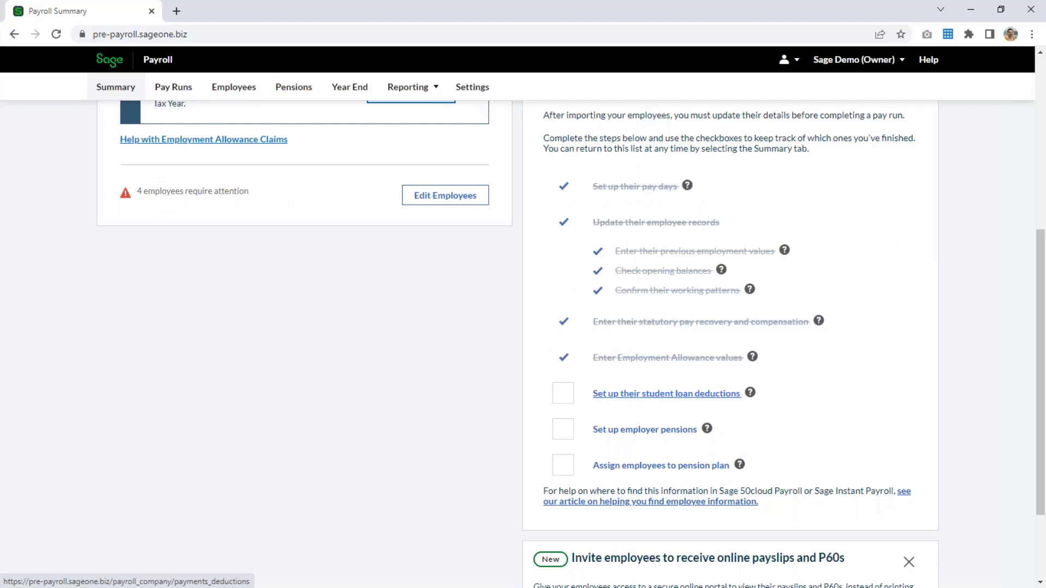
# Step: Open the checklist's student loan deductions task and create and save a Student Loans deduction of type Student Loan (Plan 1)
pyautogui.click(666, 393)
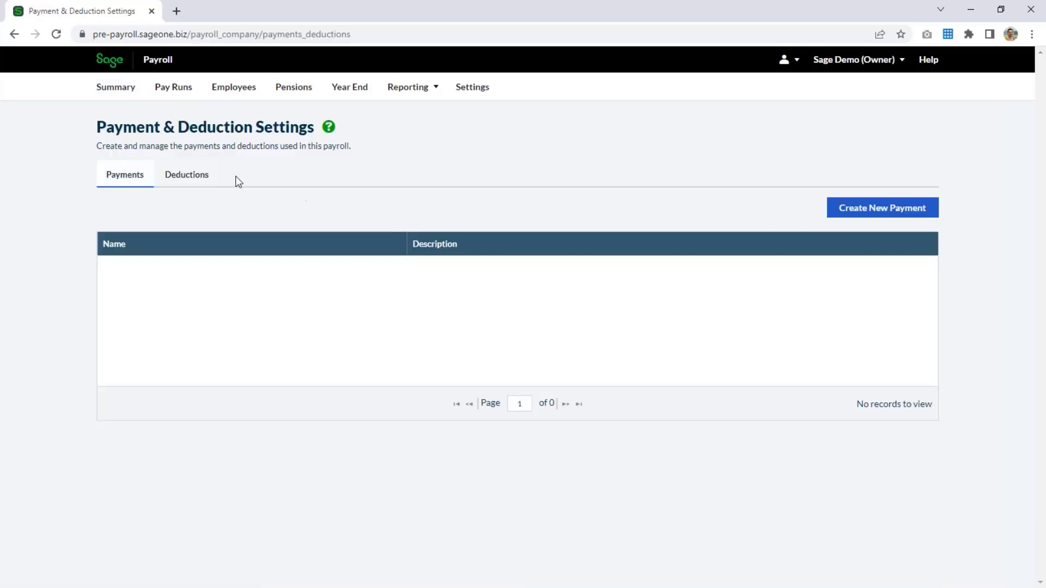
pyautogui.click(198, 175)
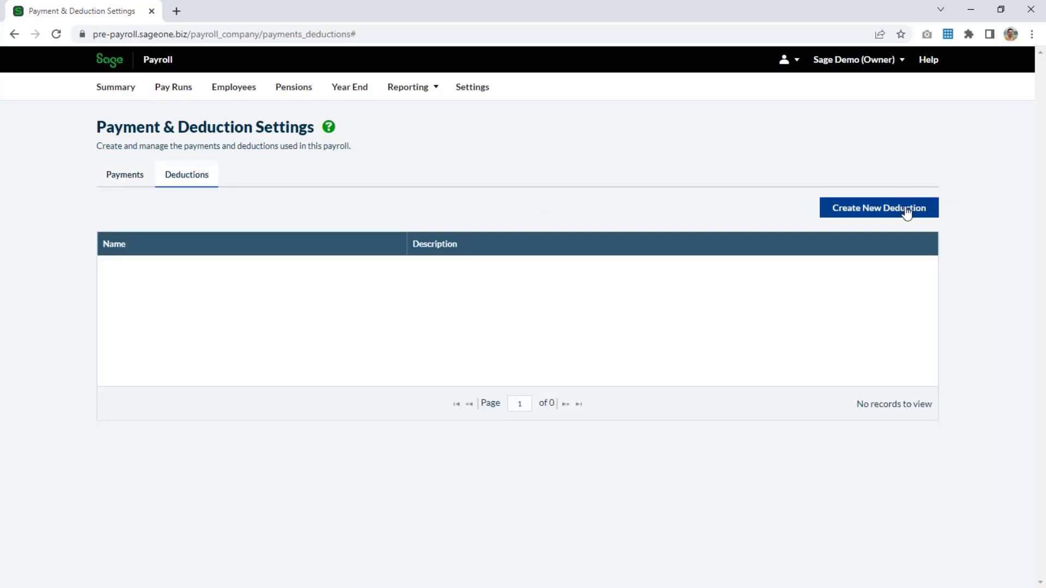
pyautogui.click(906, 211)
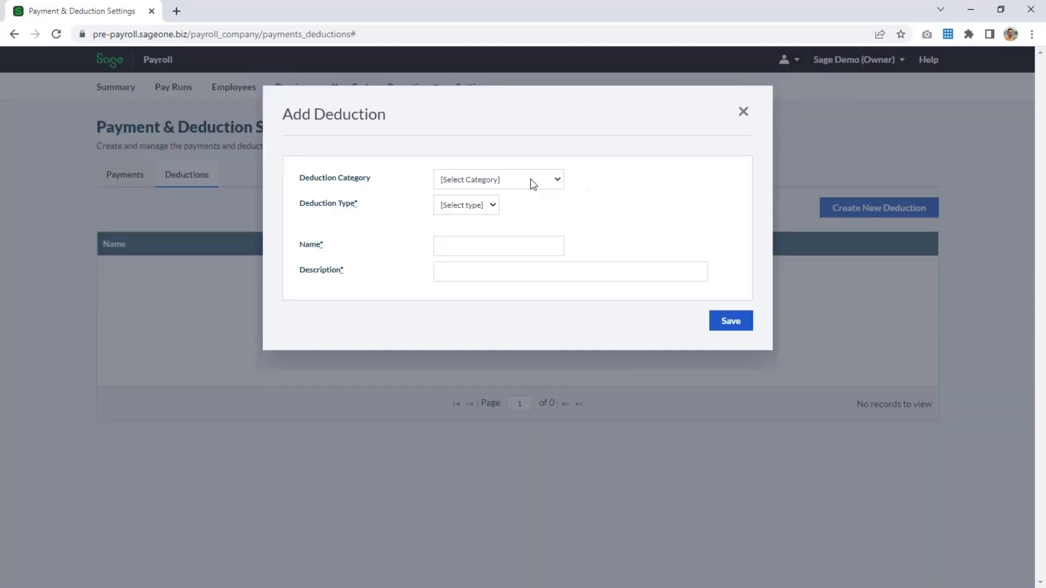
pyautogui.click(531, 182)
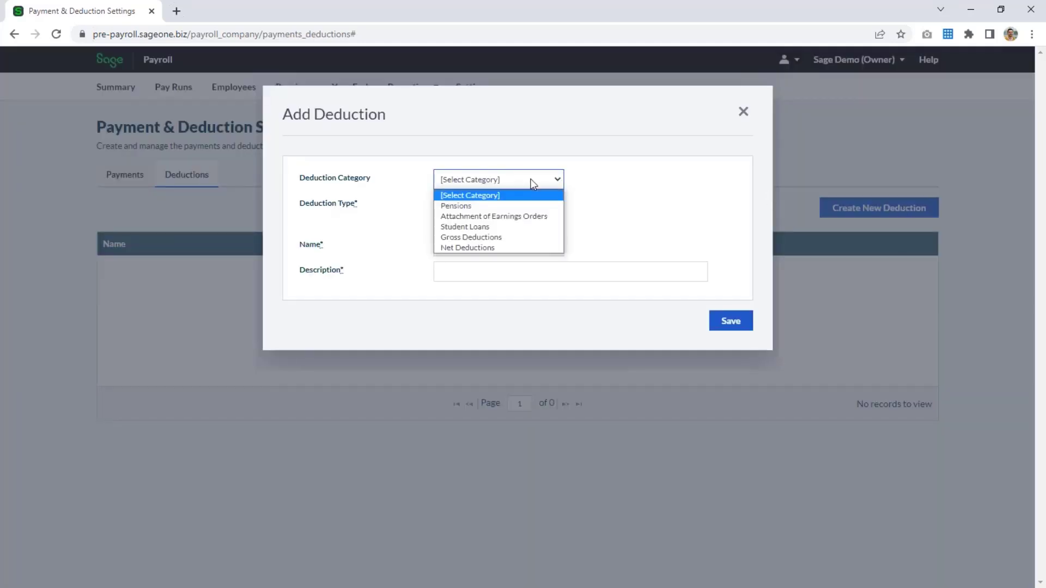
pyautogui.click(490, 227)
pyautogui.click(476, 206)
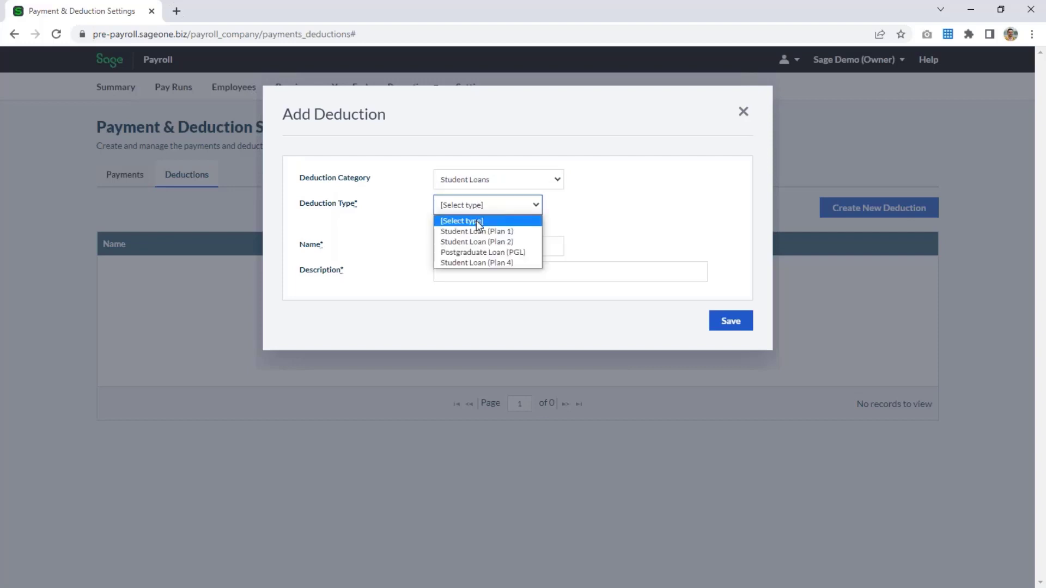
pyautogui.click(476, 230)
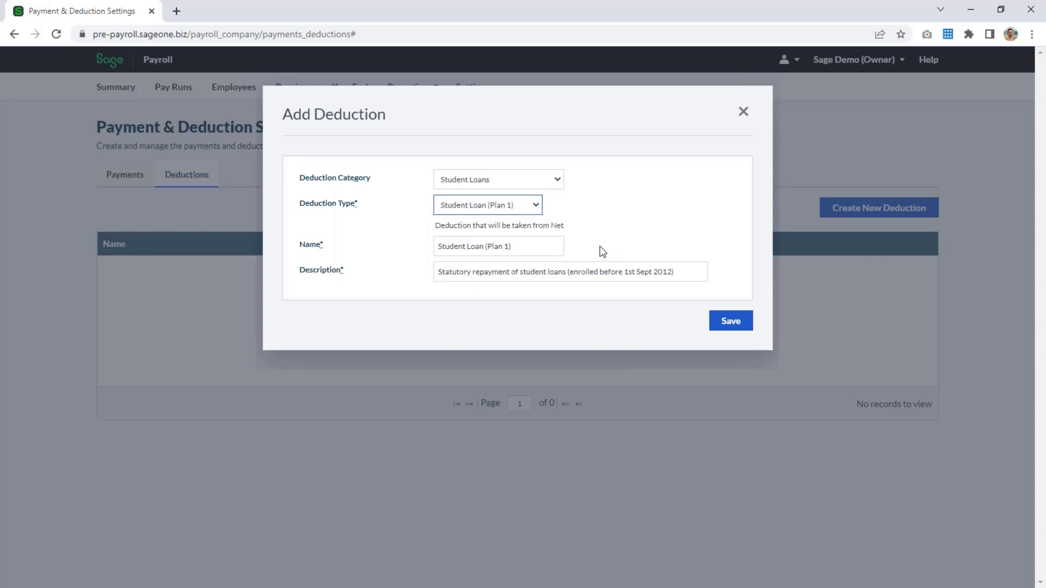
pyautogui.click(724, 326)
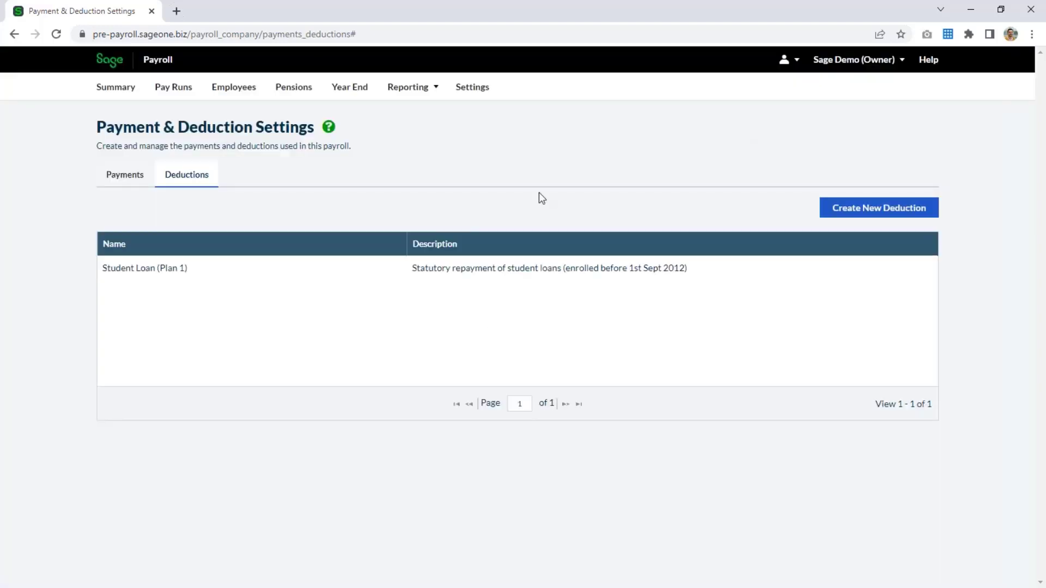
# Step: Return to the payroll summary and mark the student loan deductions checklist item as done
pyautogui.click(115, 87)
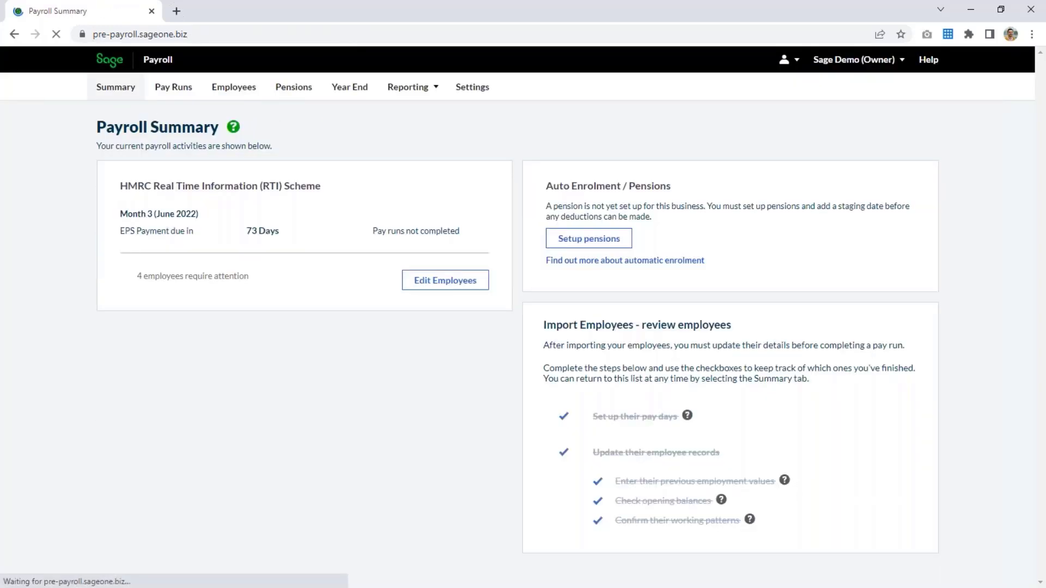
pyautogui.scroll(-3, 651, 372)
pyautogui.scroll(-3, 651, 372)
pyautogui.click(562, 355)
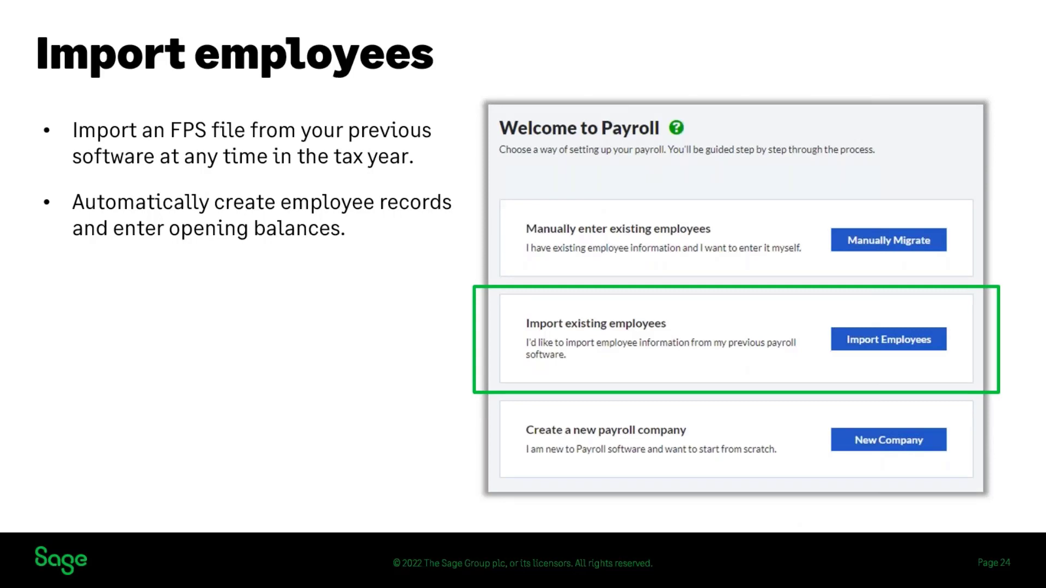
pyautogui.press('Right')
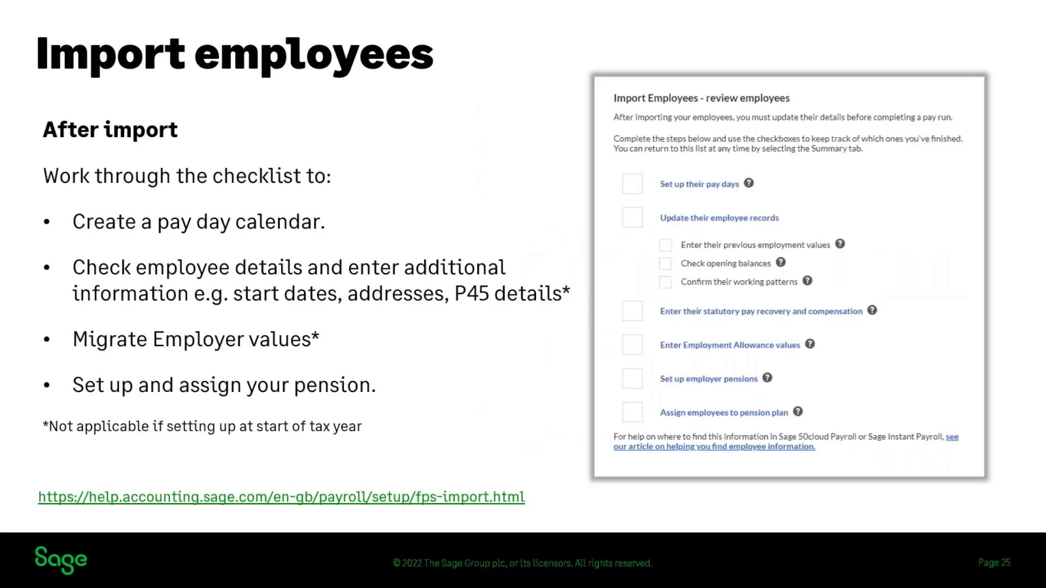
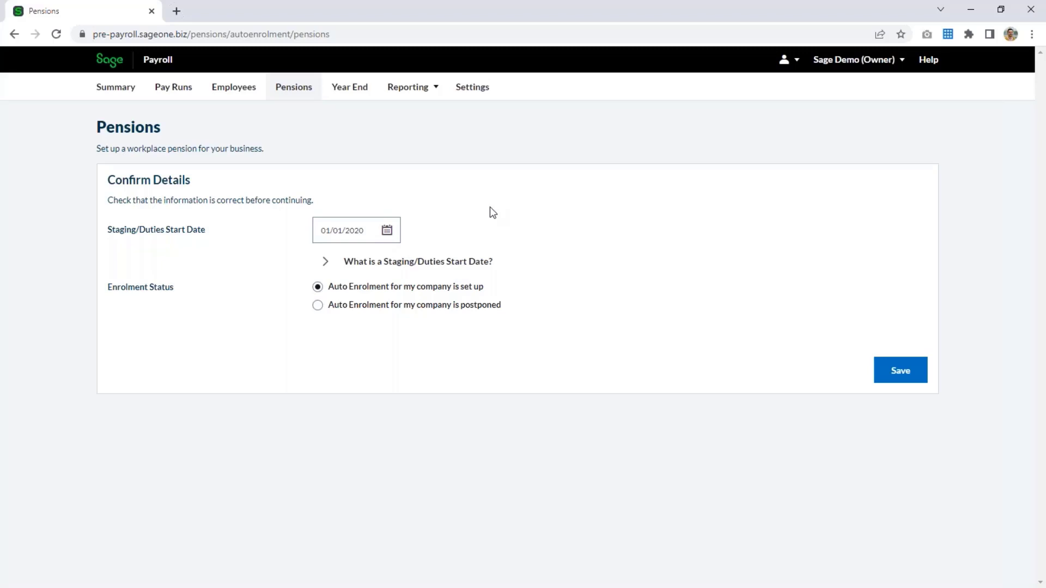
# Step: Read the staging/duties start date explanation, keep Auto Enrolment for the company as set up, and save the pension details
pyautogui.click(327, 262)
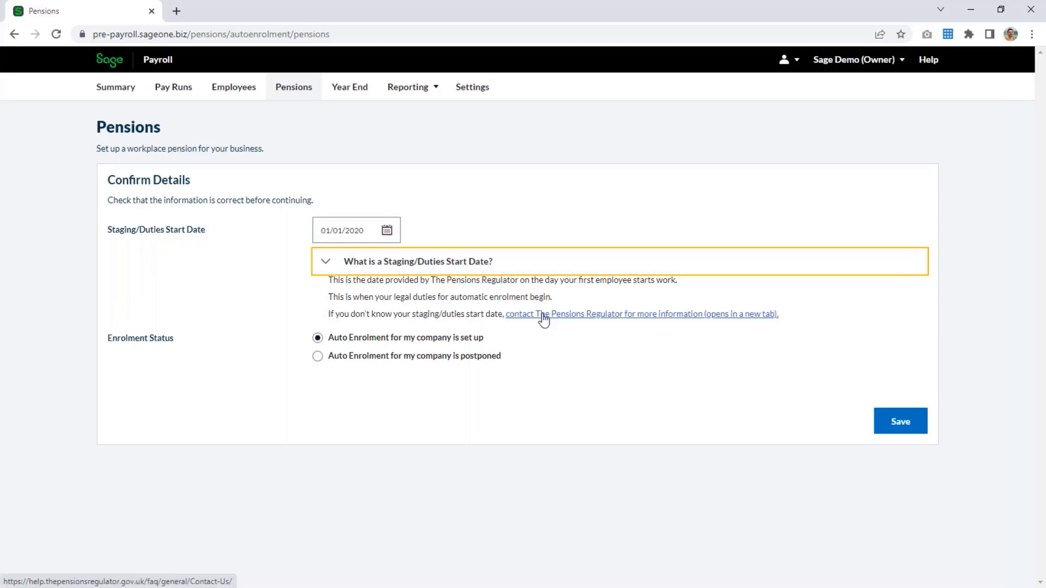
pyautogui.click(328, 264)
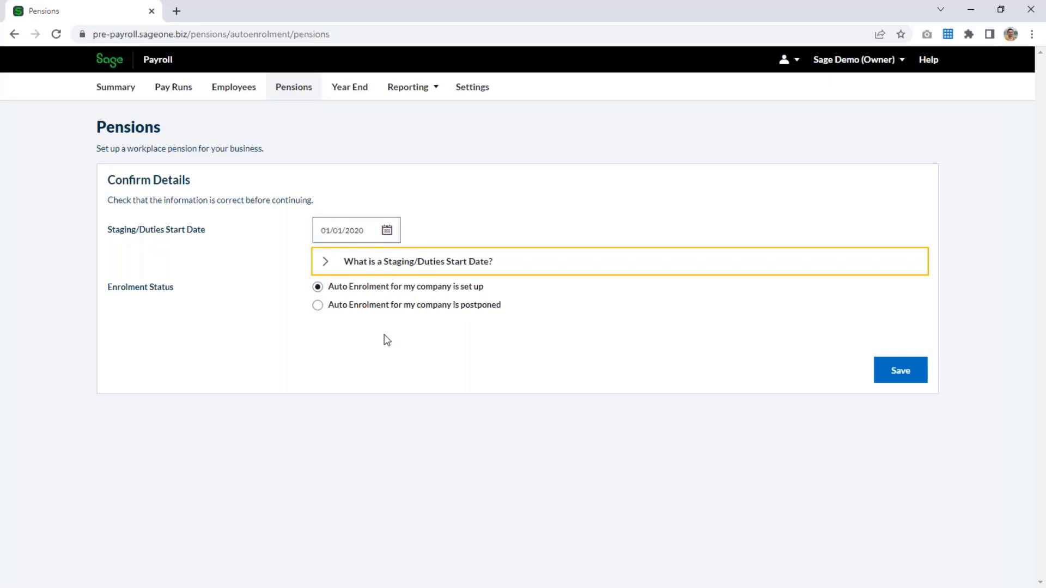
pyautogui.click(385, 293)
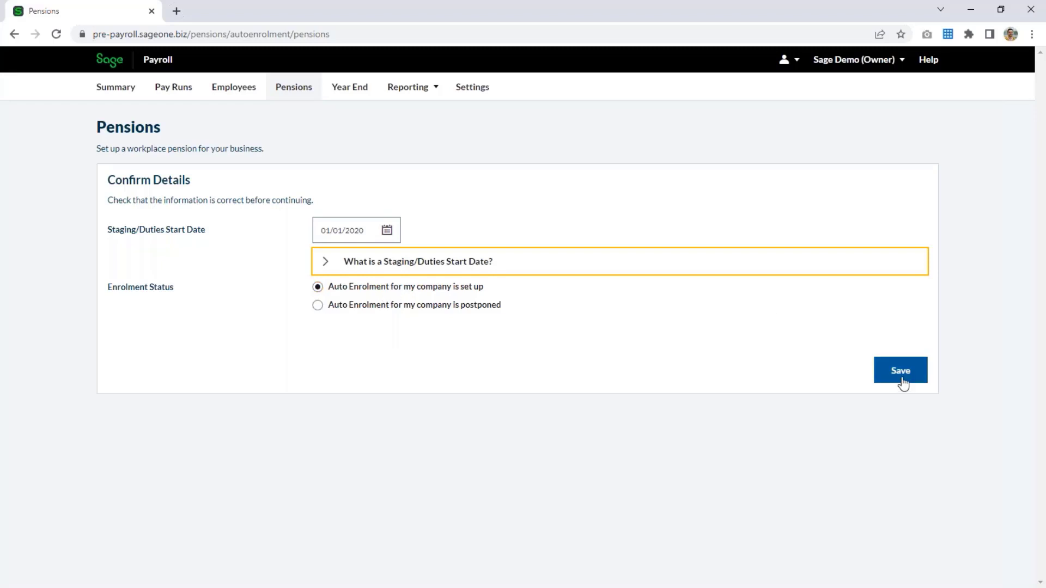
pyautogui.click(902, 381)
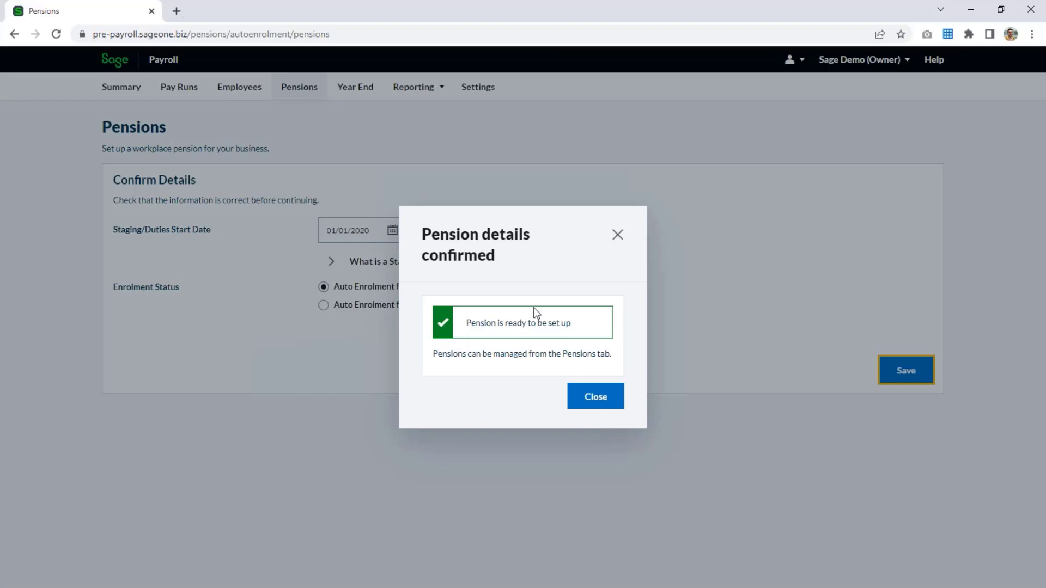
pyautogui.click(594, 404)
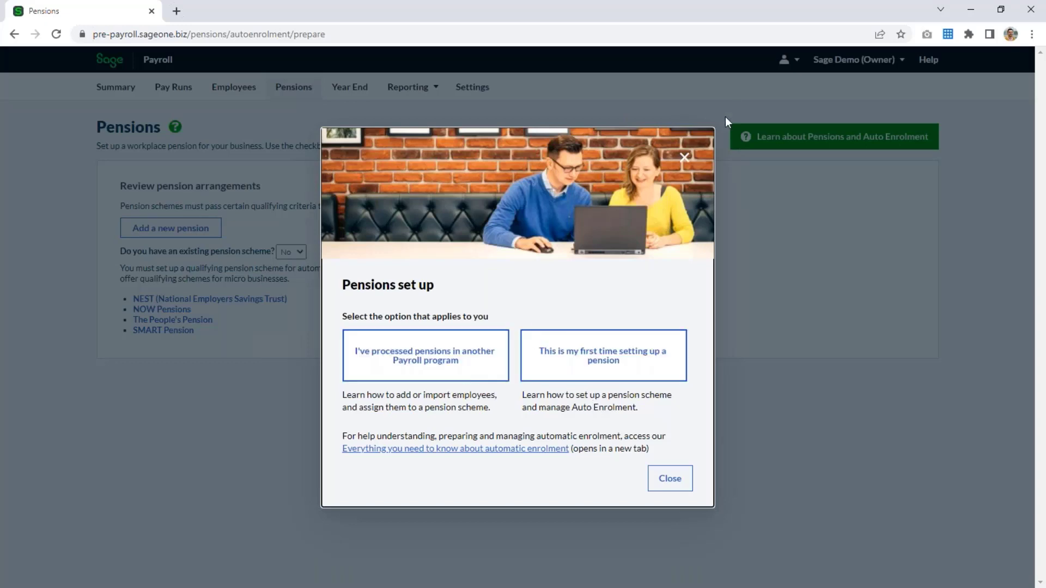
# Step: Dismiss the pensions set up guide and answer Yes to having an existing pension scheme
pyautogui.click(687, 157)
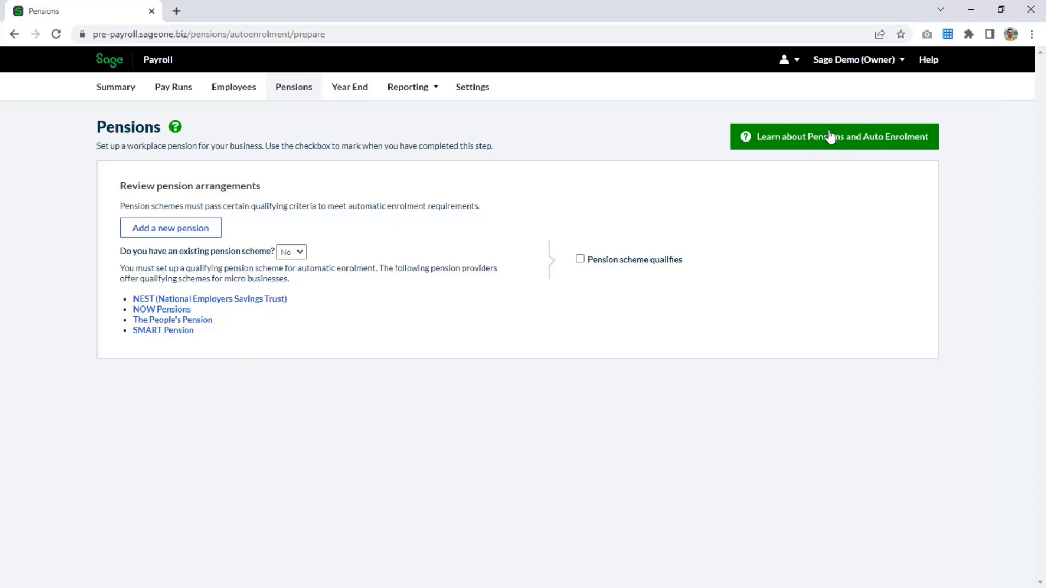
pyautogui.click(289, 252)
pyautogui.click(288, 277)
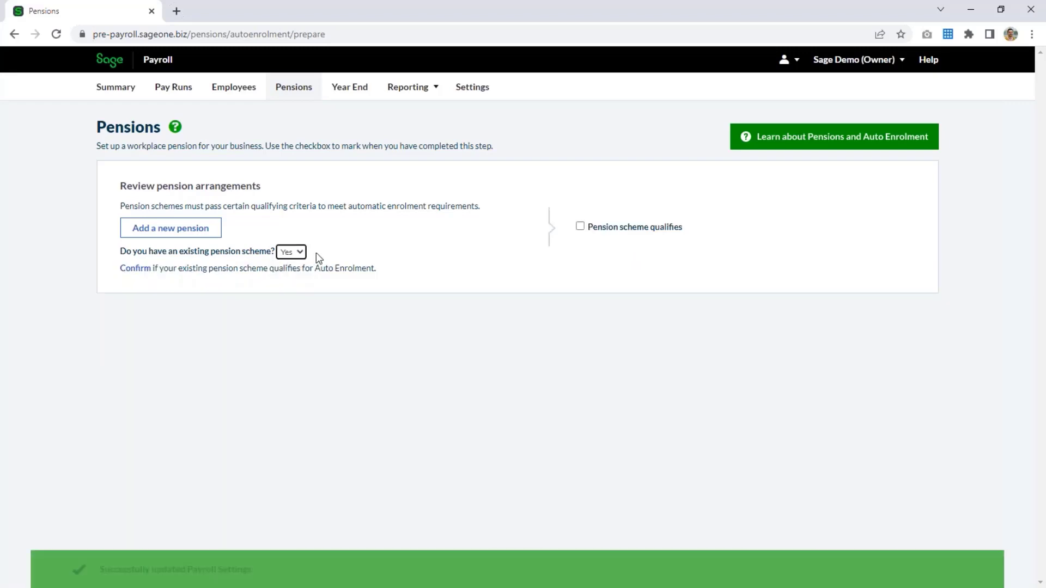
# Step: Add a new pension with NEST Corporation as the provider and enter the employer reference
pyautogui.click(166, 234)
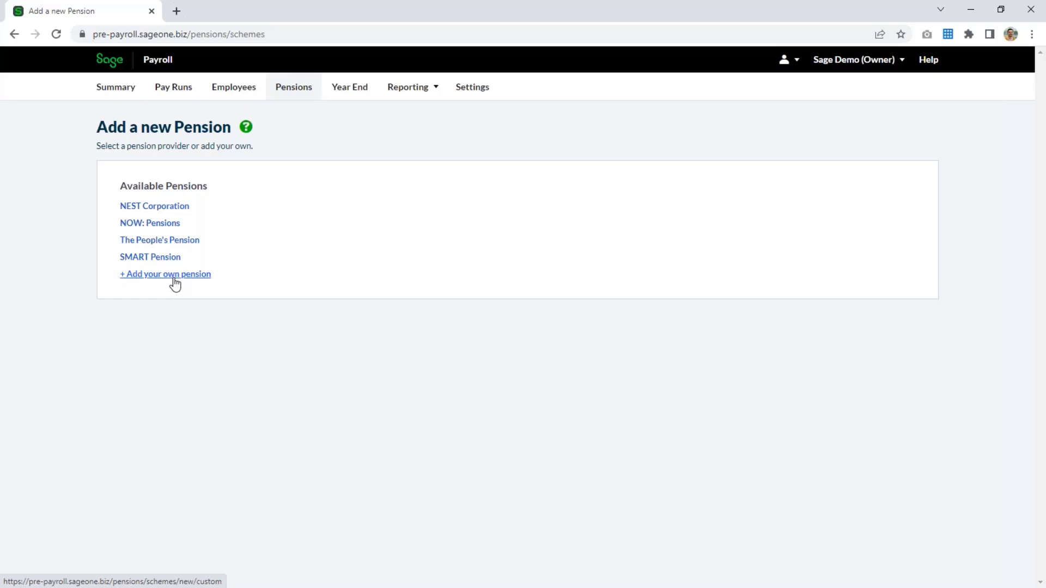
pyautogui.click(165, 211)
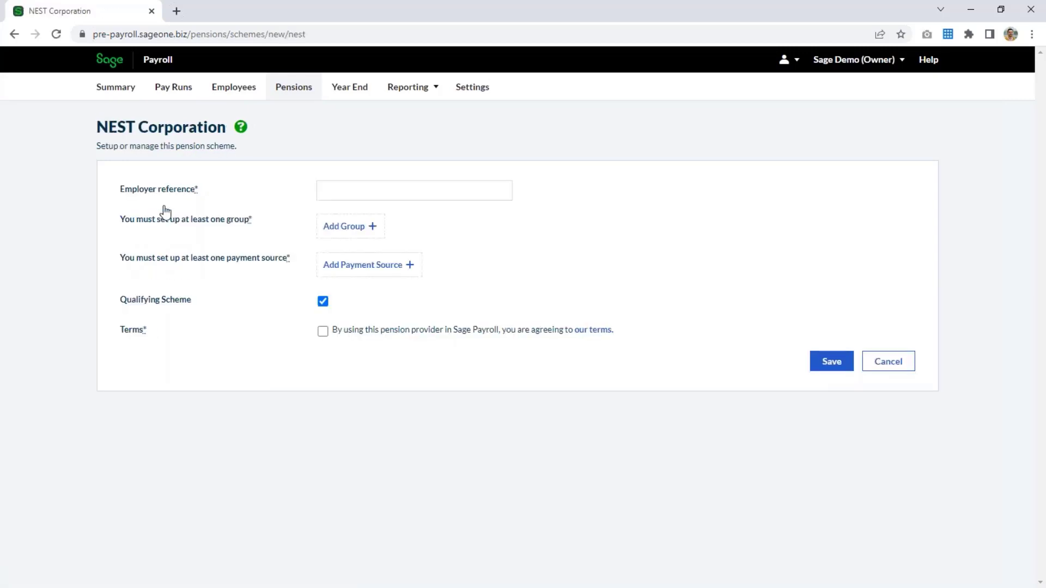
pyautogui.click(348, 197)
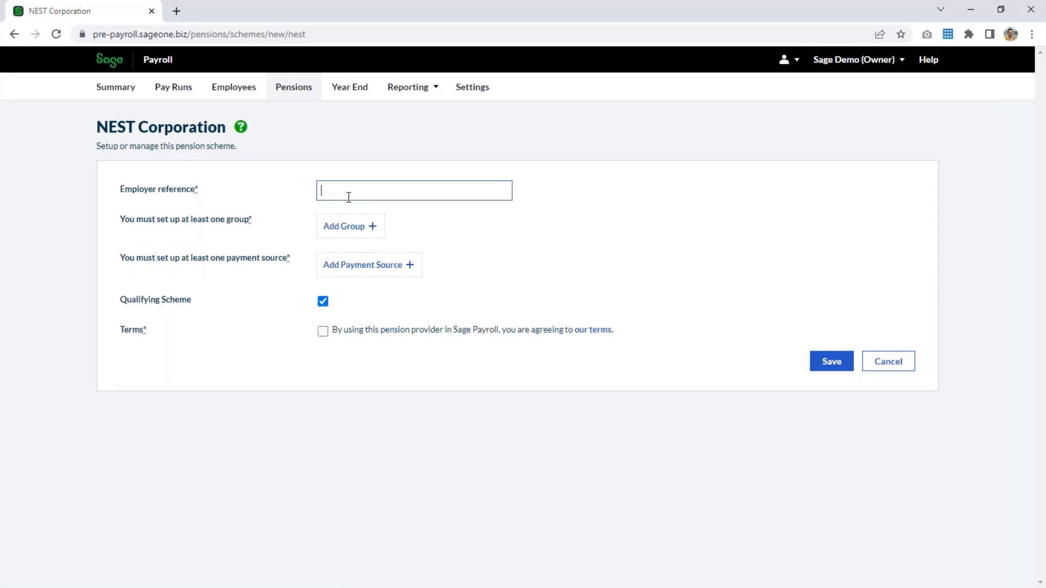
pyautogui.write('EMp')
pyautogui.press('BackSpace')
pyautogui.write('P123456789')
# Step: Add a NEST pension group named Group 1 with contributions deducted after tax and a percentage deduction type
pyautogui.click(345, 226)
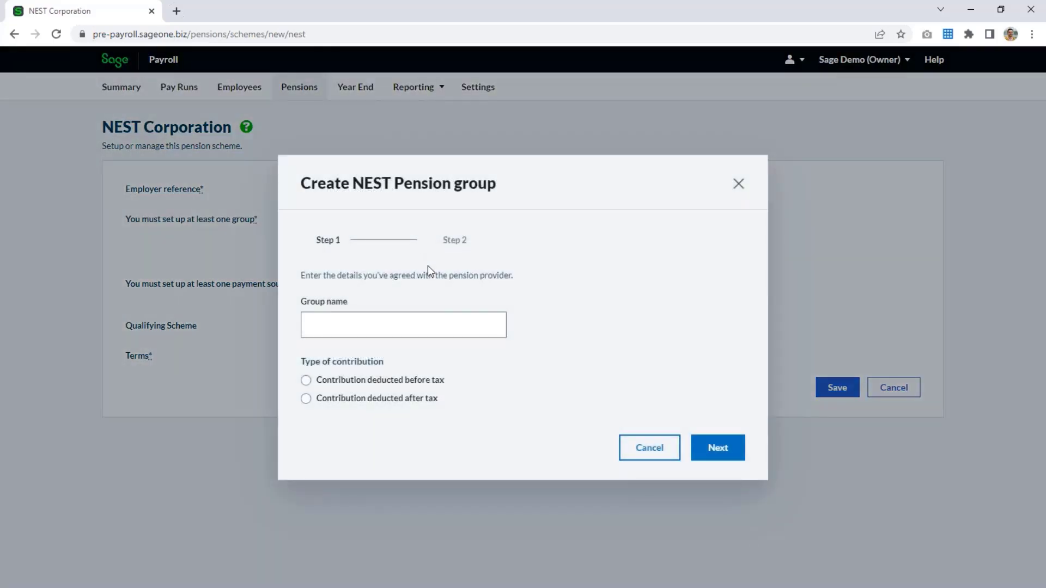
pyautogui.click(380, 332)
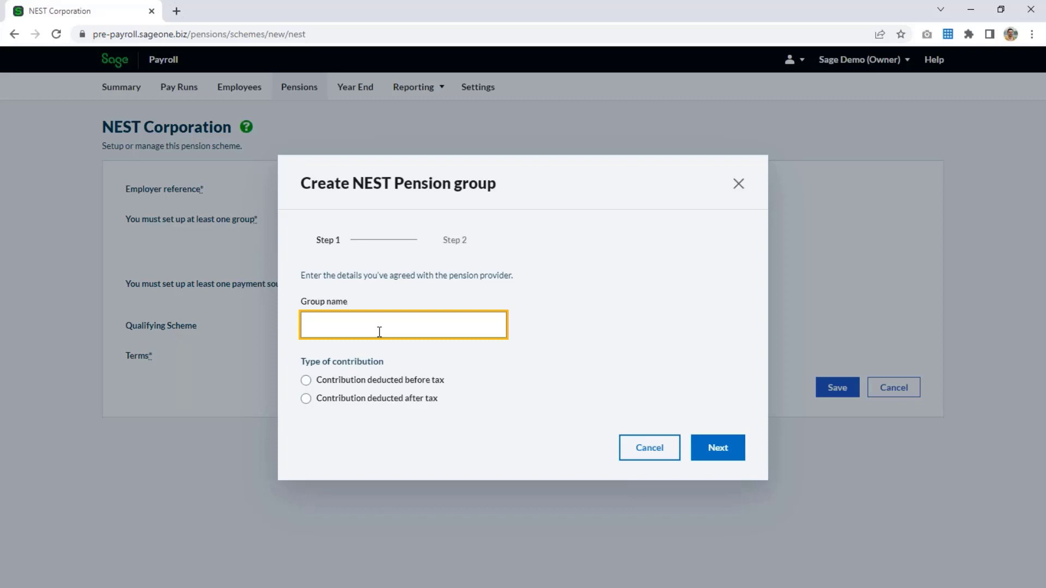
pyautogui.write('Group 1')
pyautogui.click(398, 404)
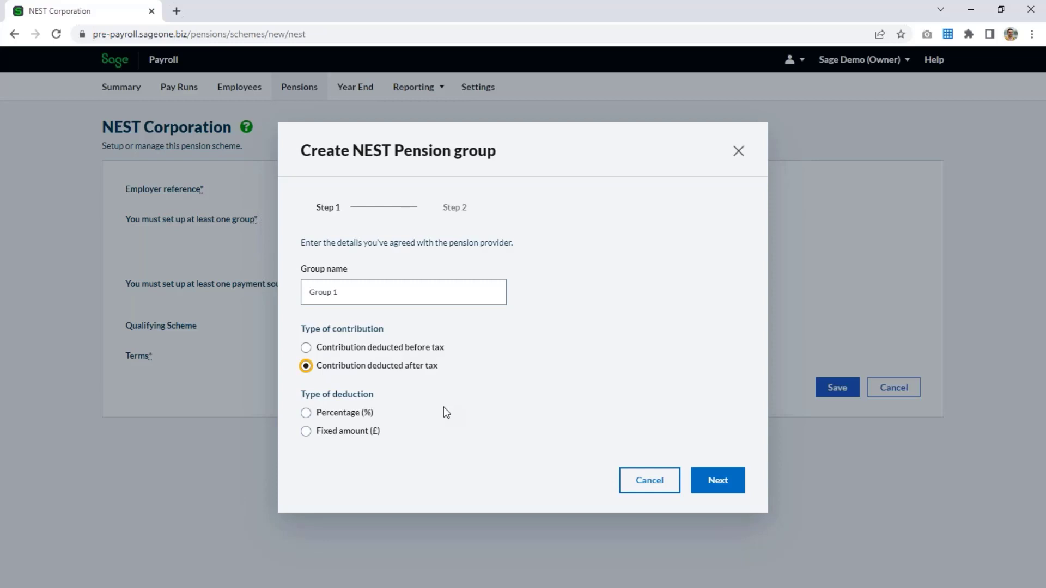
pyautogui.click(353, 414)
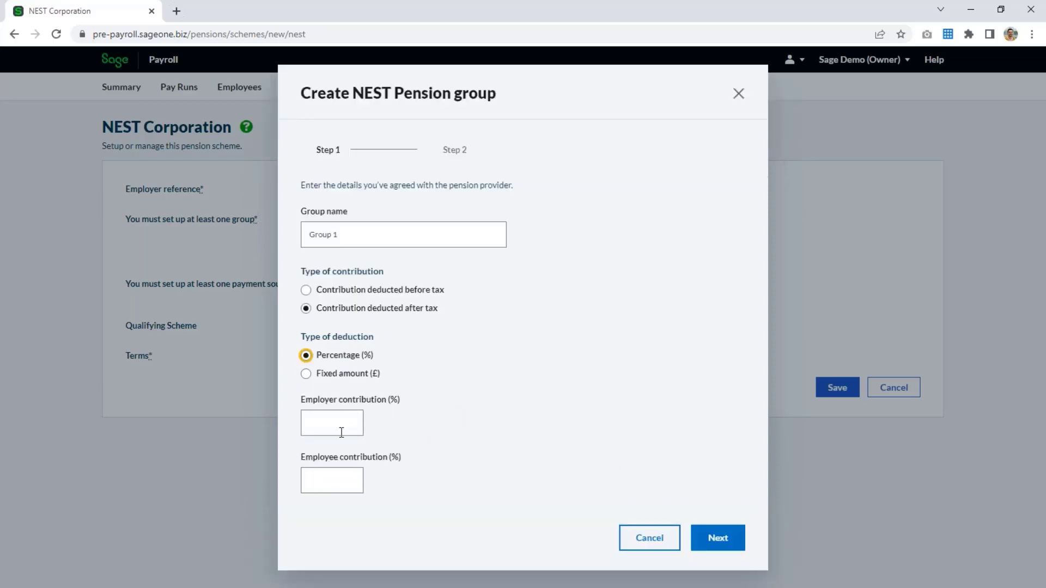
# Step: Set the group's employer contribution to 3% and employee contribution to 5%, and continue to the second step
pyautogui.click(341, 430)
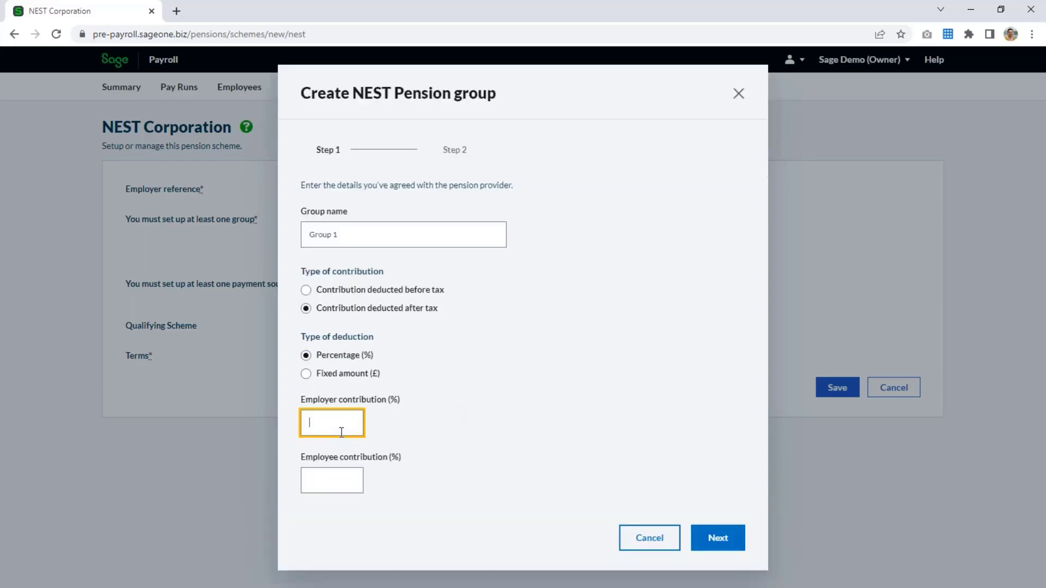
pyautogui.write('3')
pyautogui.press('Tab')
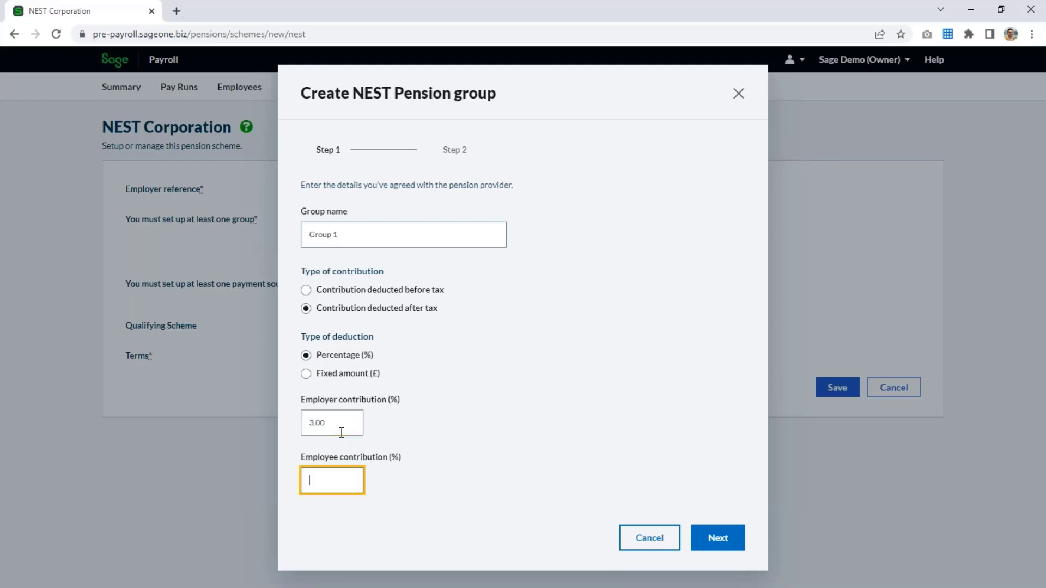
pyautogui.write('5')
pyautogui.press('Tab')
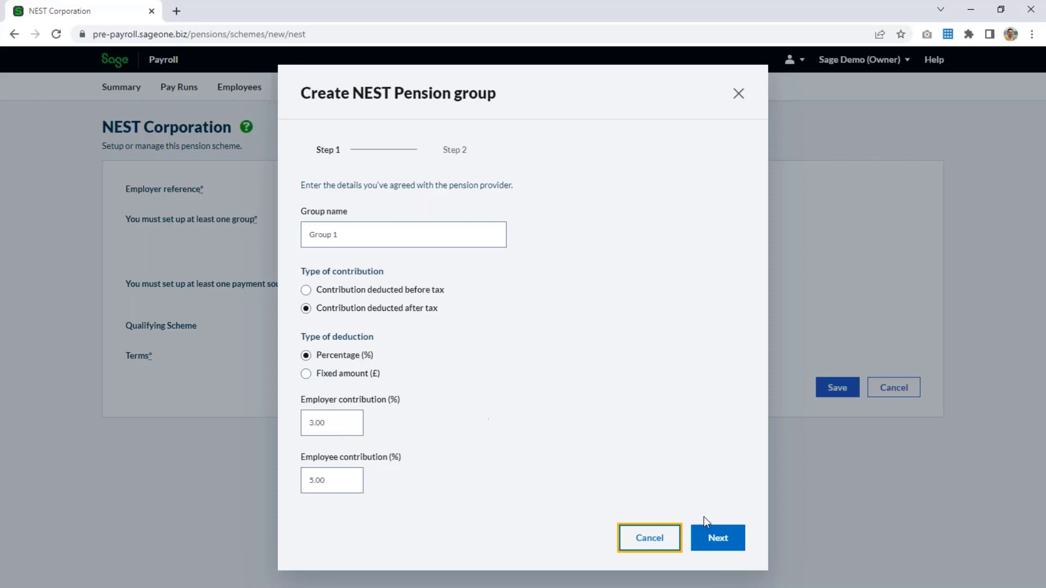
pyautogui.click(718, 538)
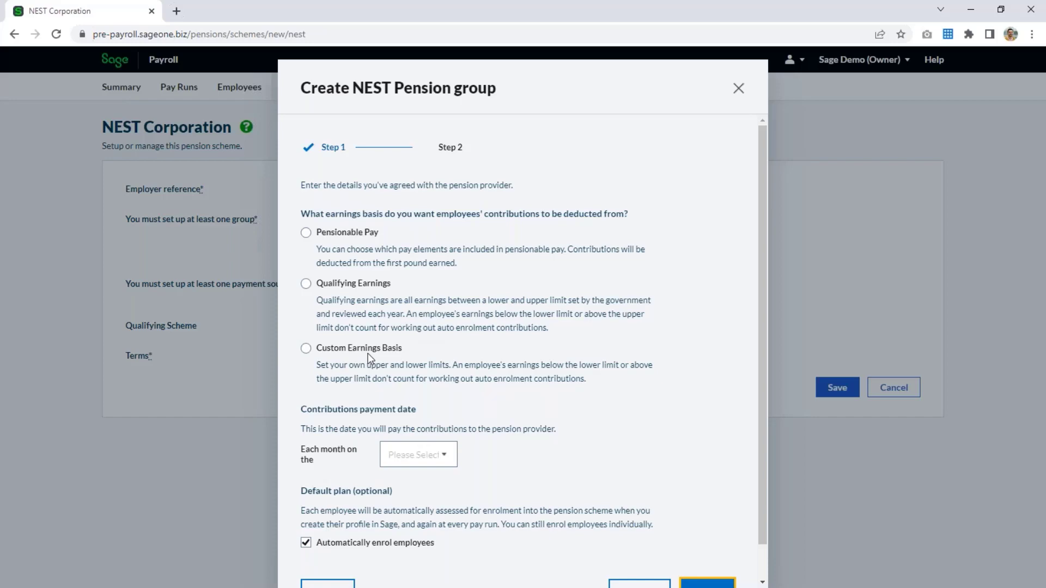
# Step: Base the group's contributions on Qualifying Earnings, set the monthly payment date to the 21st, and save the group with automatic enrolment kept on
pyautogui.click(379, 286)
pyautogui.scroll(-1, 506, 298)
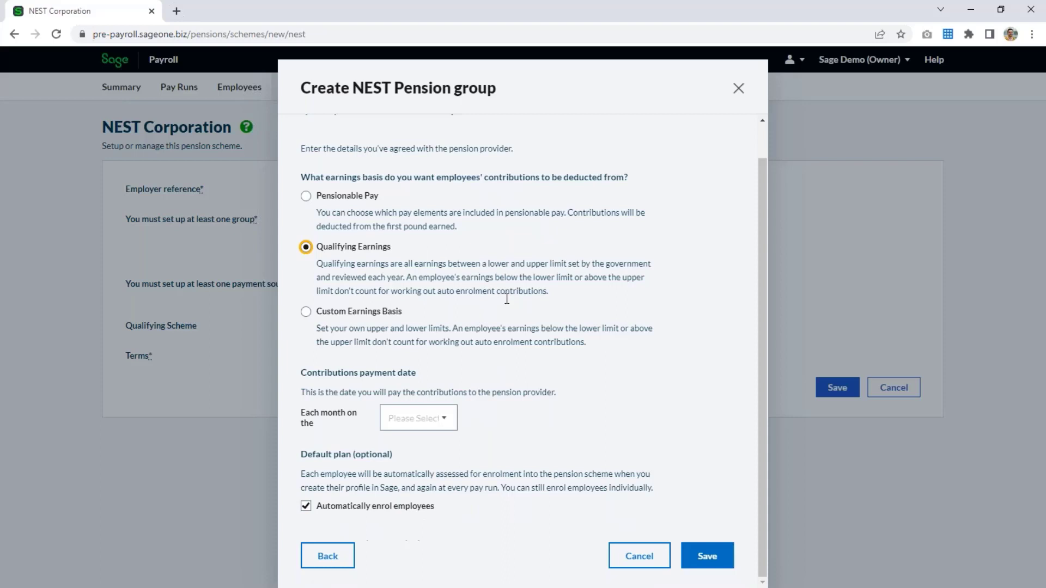
pyautogui.click(424, 419)
pyautogui.moveTo(455, 461); pyautogui.dragTo(453, 512)
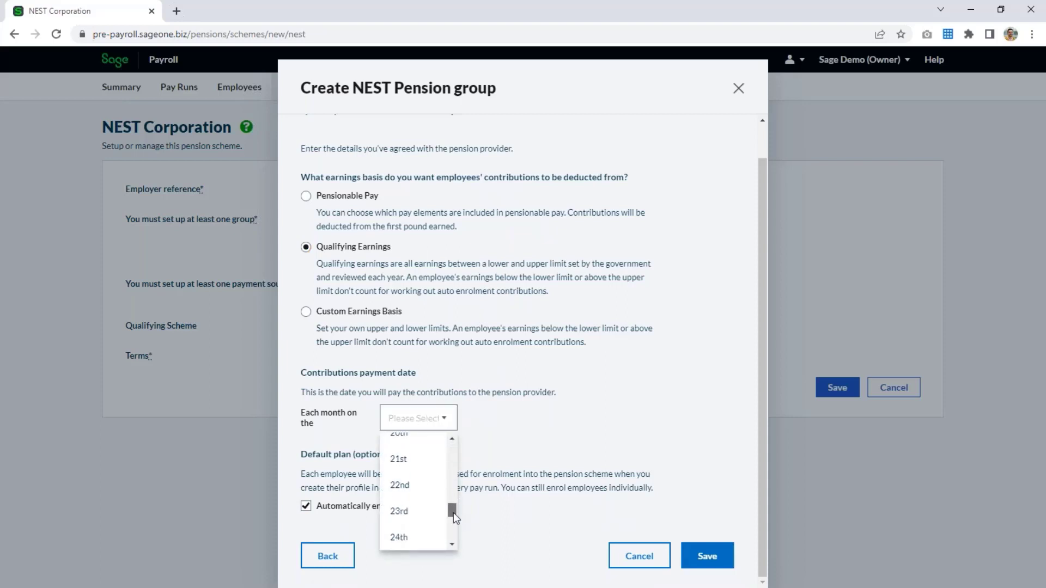
pyautogui.click(421, 461)
pyautogui.click(477, 529)
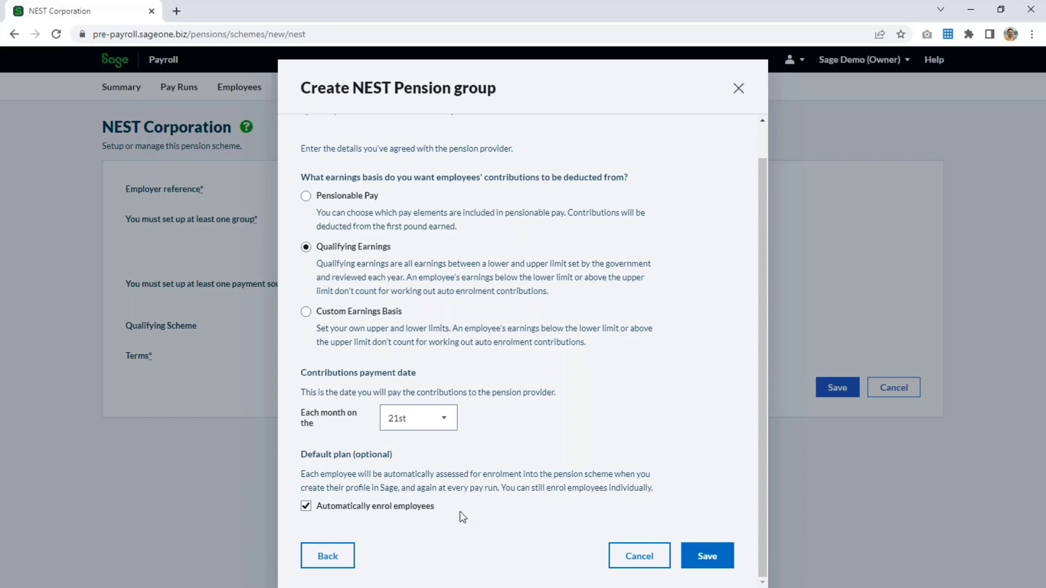
pyautogui.click(702, 556)
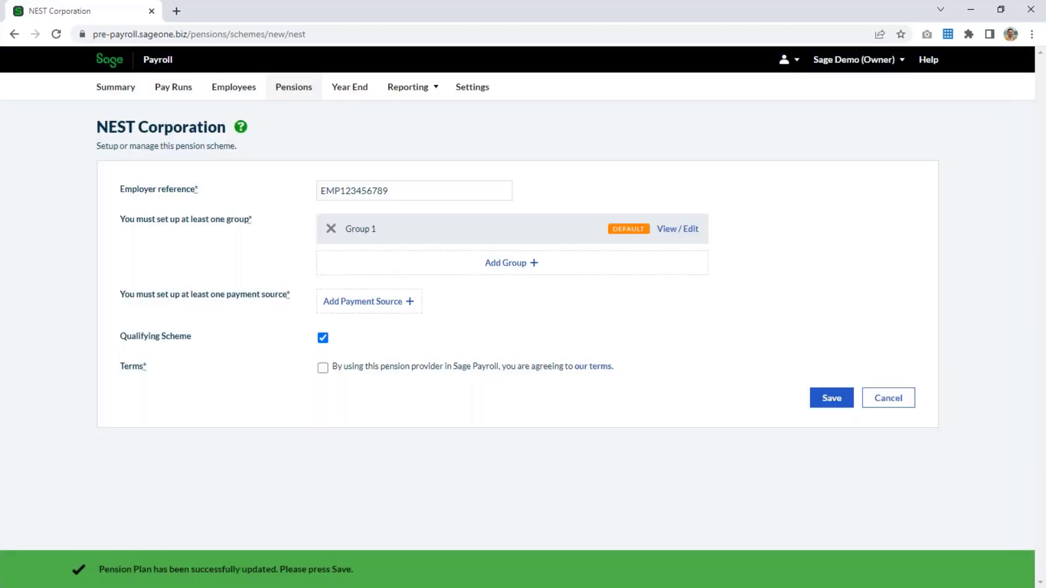
# Step: Add a default payment source named Source 1 to the NEST pension scheme
pyautogui.click(394, 303)
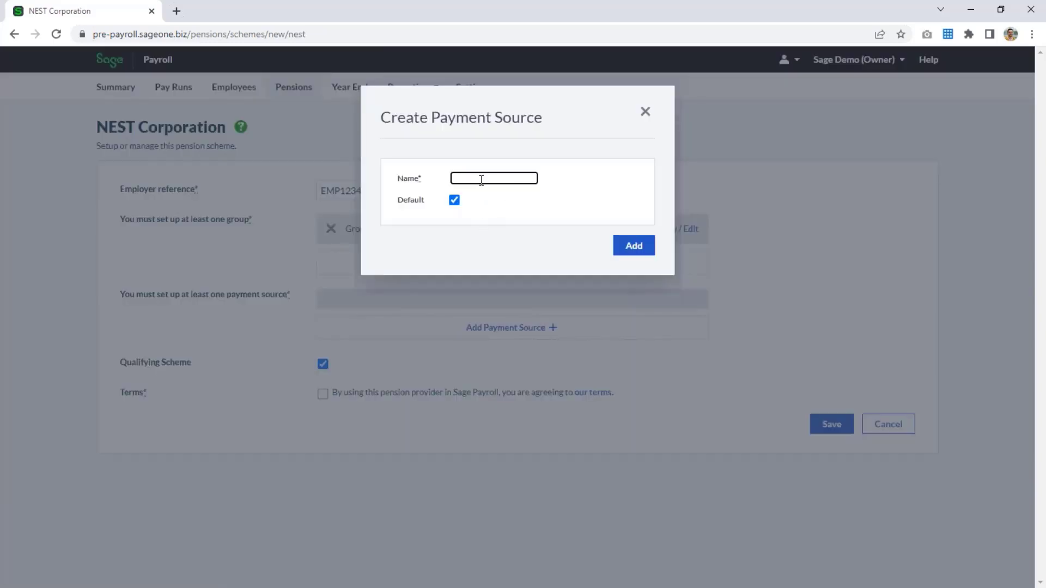
pyautogui.write('Source 1')
pyautogui.click(631, 251)
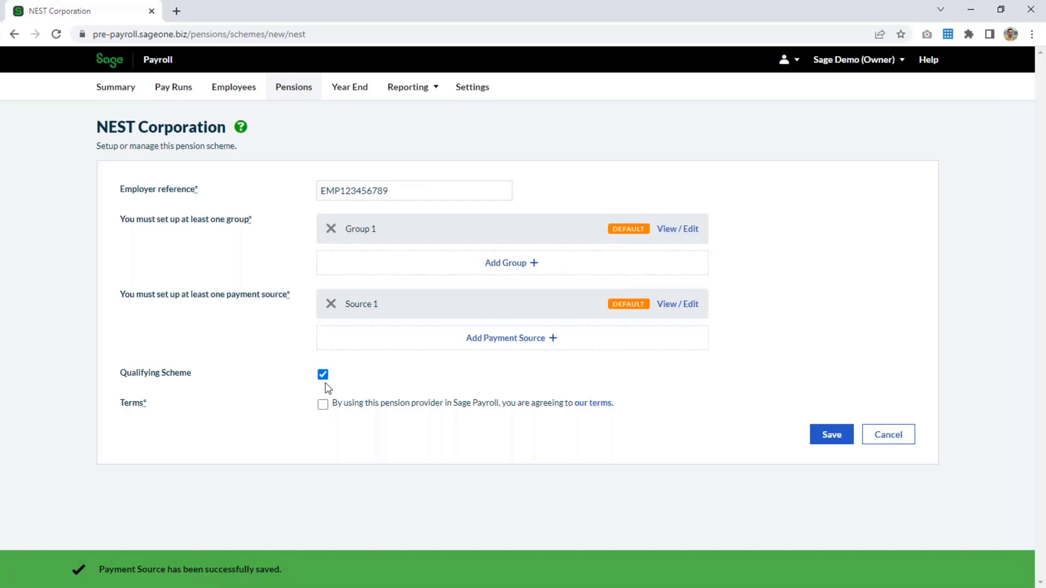
# Step: Agree to the terms and save the NEST scheme, and mark the pension scheme as qualifying before returning to the pensions overview
pyautogui.click(323, 404)
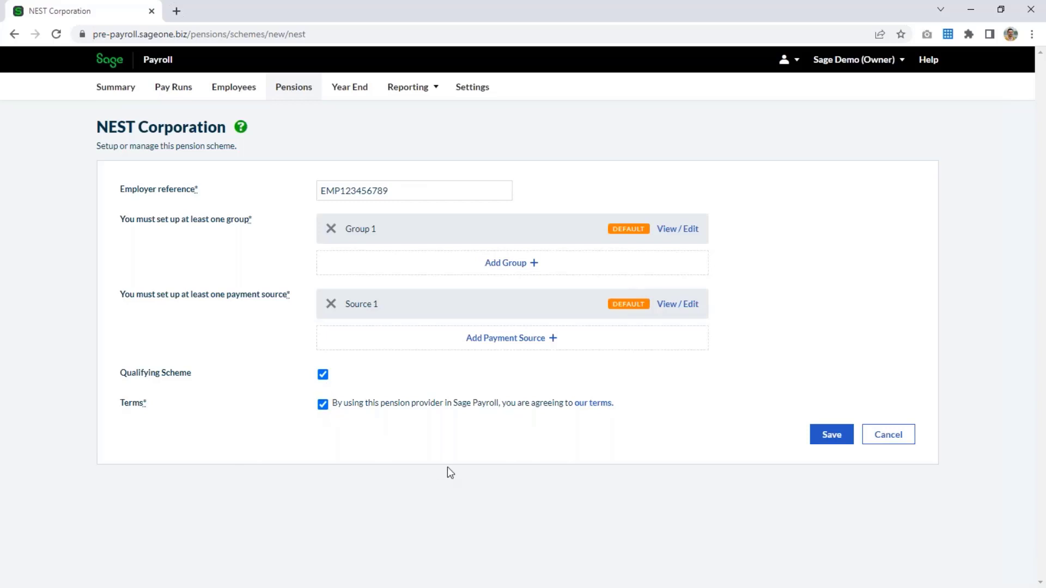
pyautogui.click(826, 436)
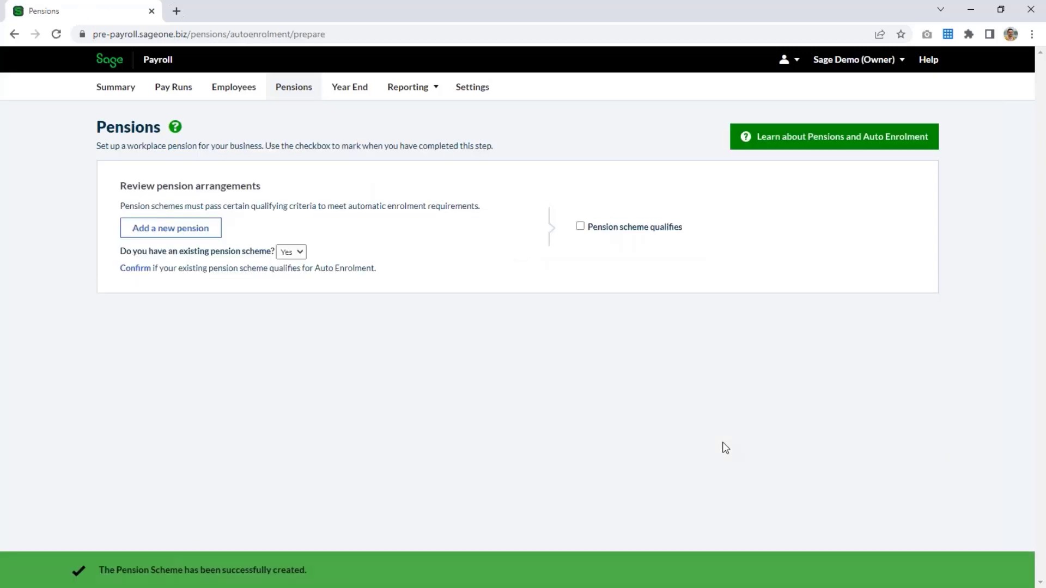
pyautogui.click(580, 226)
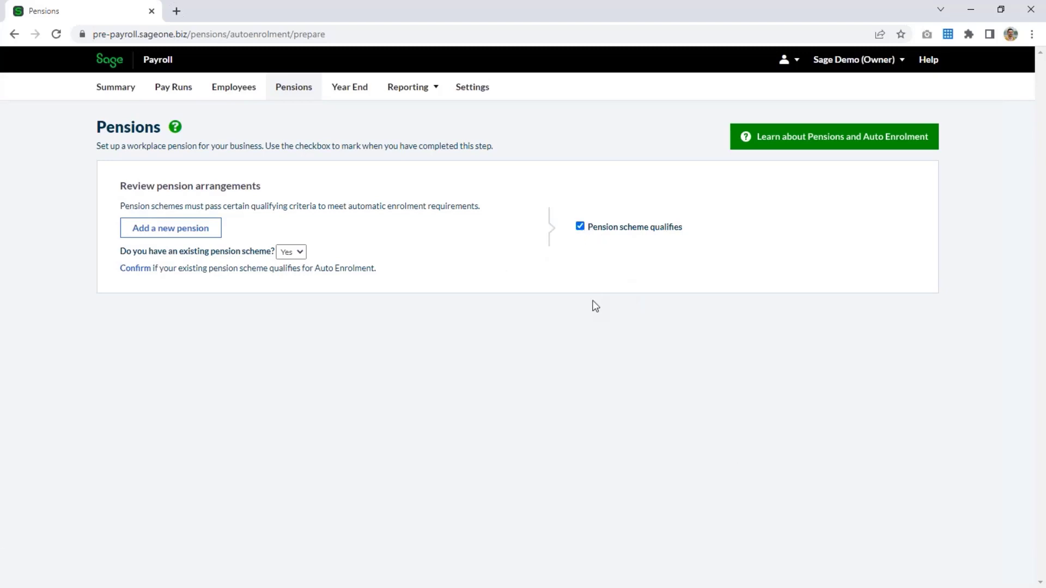
pyautogui.click(292, 91)
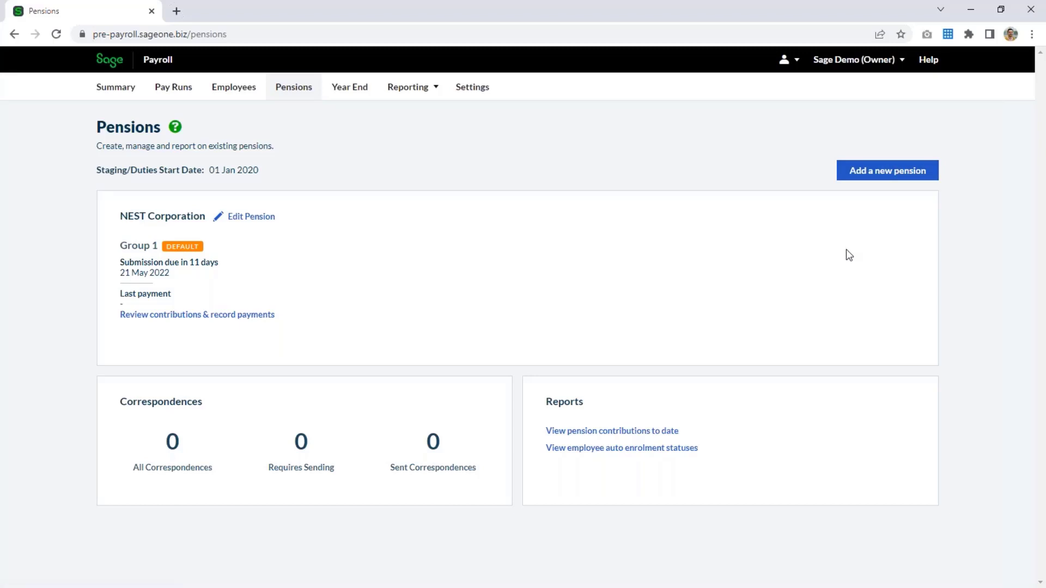
# Step: Return to the payroll summary and mark the Set up employer pensions checklist item as done
pyautogui.click(122, 89)
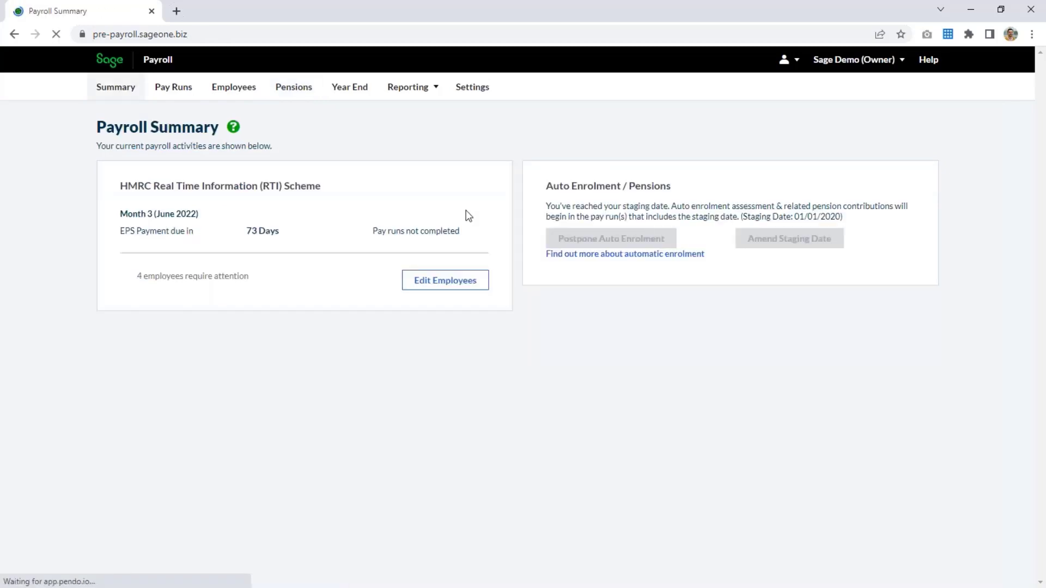
pyautogui.scroll(-7, 577, 362)
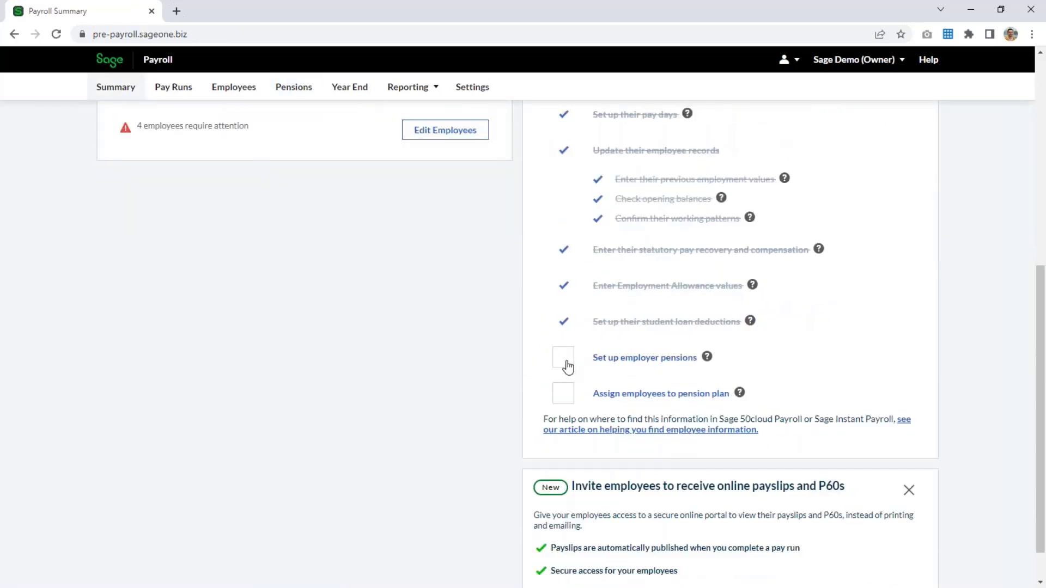
pyautogui.click(567, 363)
pyautogui.moveTo(707, 356)
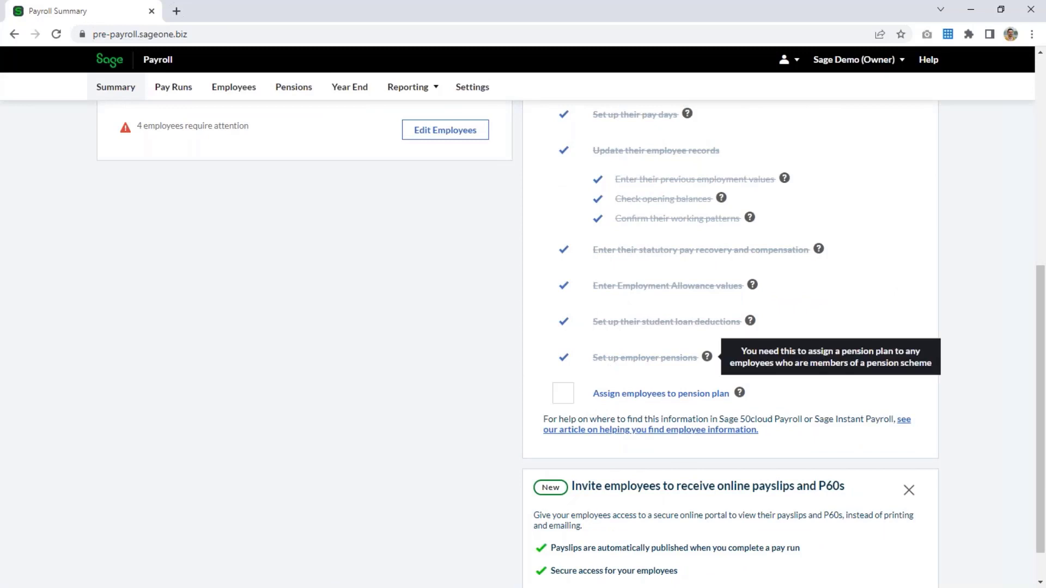
# Step: Open Employee One's workplace pension details for editing and review the available statuses and their definitions
pyautogui.click(670, 395)
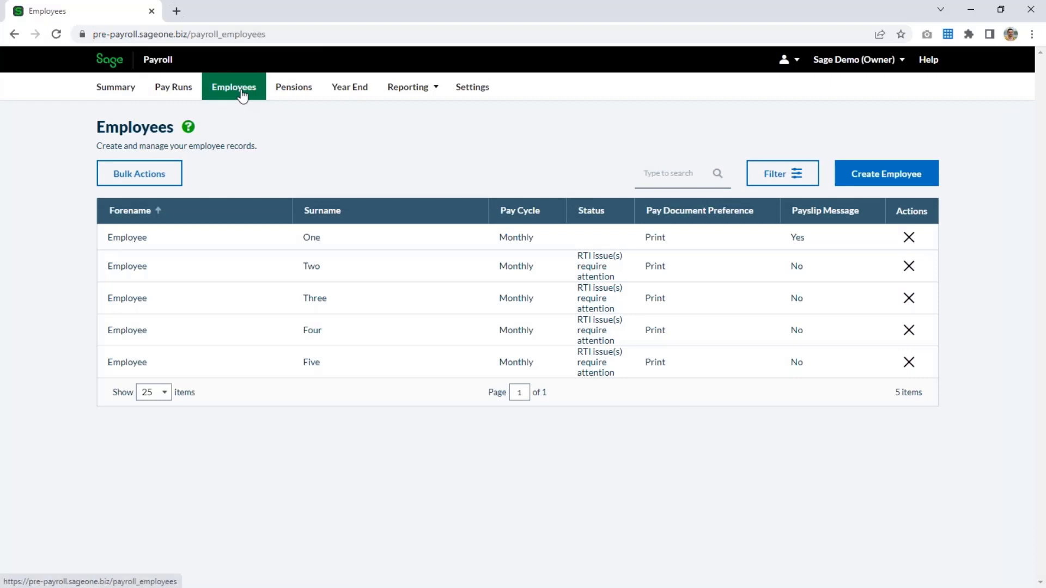
pyautogui.click(481, 242)
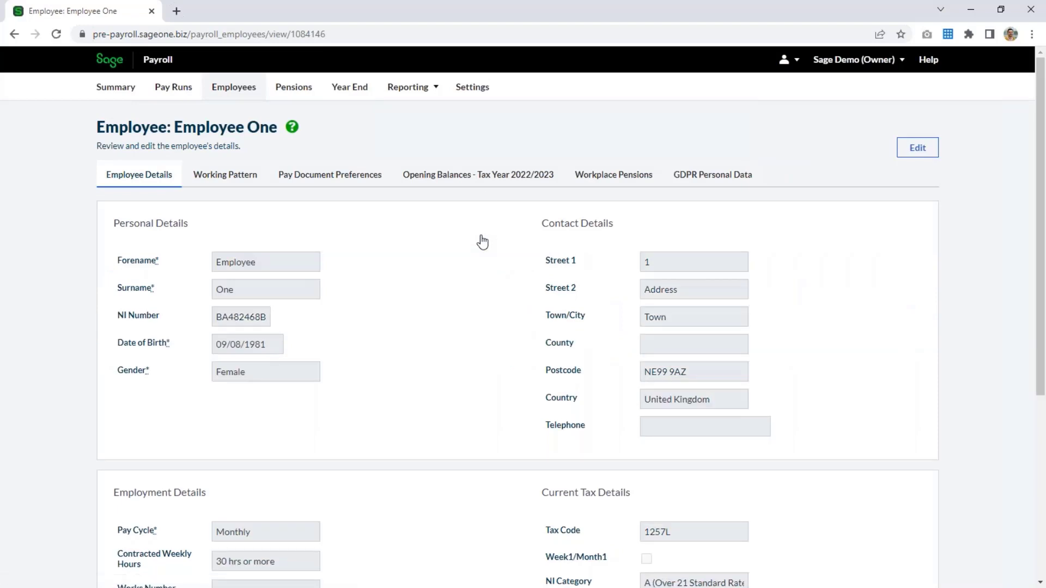
pyautogui.click(624, 175)
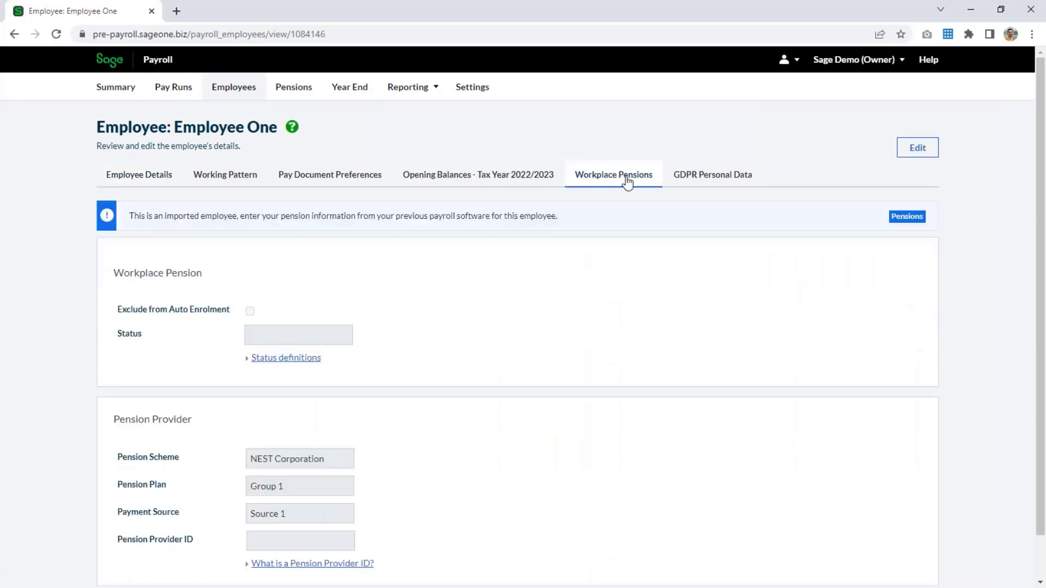
pyautogui.click(926, 149)
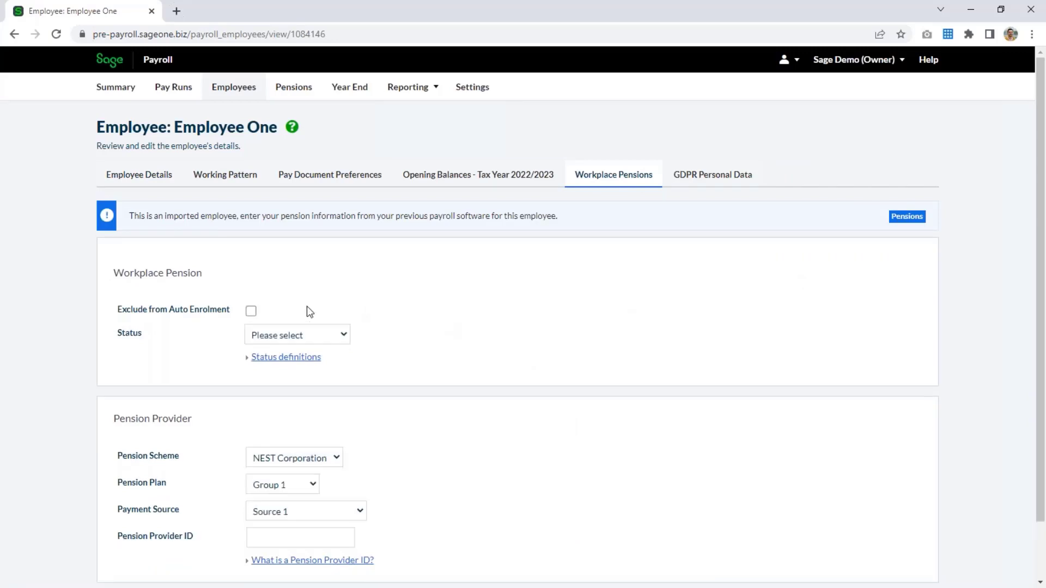
pyautogui.click(340, 340)
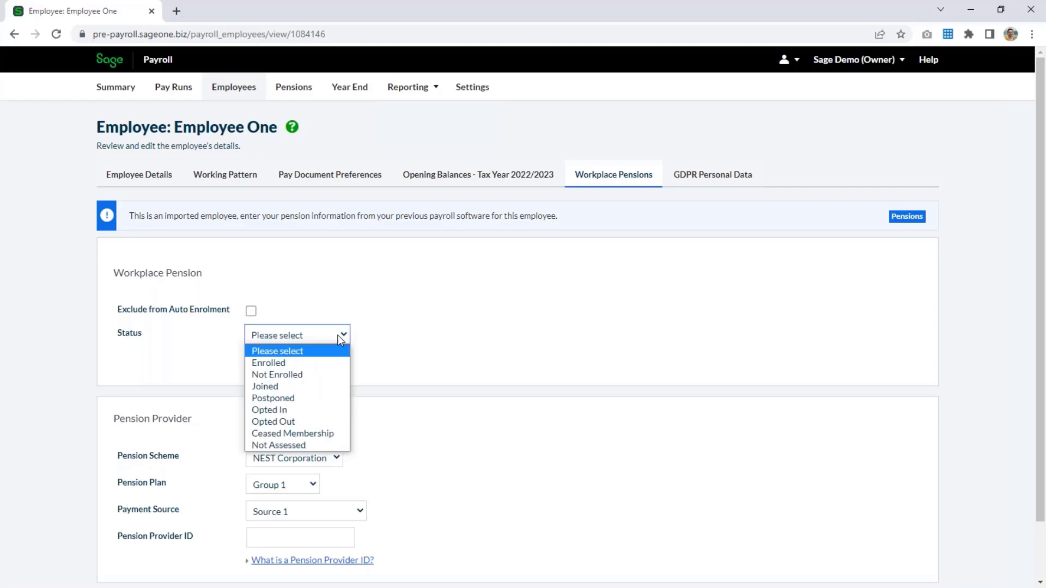
pyautogui.click(392, 338)
pyautogui.click(276, 357)
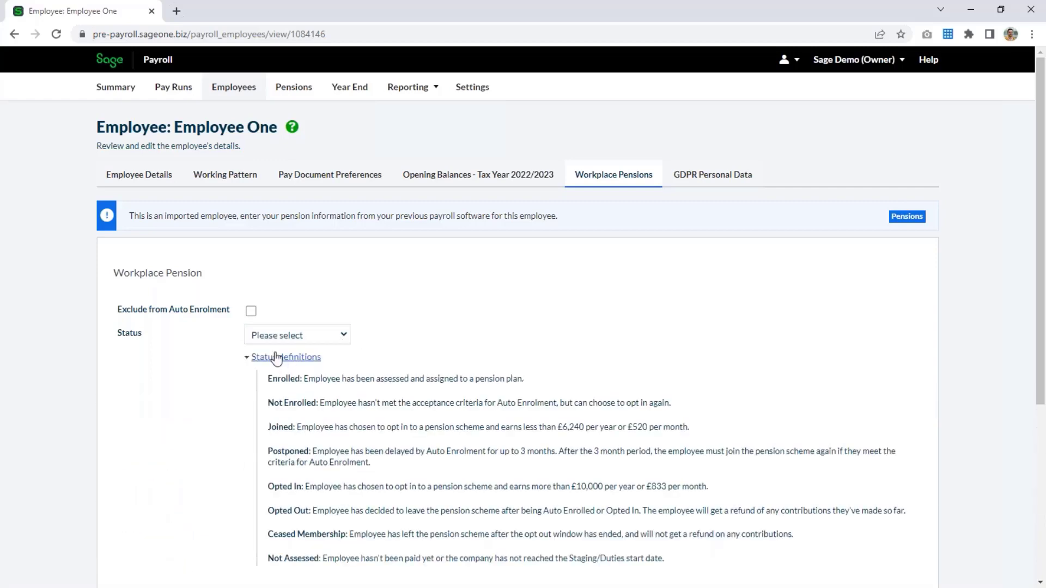
pyautogui.click(270, 359)
# Step: Set Employee One's workplace pension status to Enrolled with an enrolled date of 01/01/2020, and save the record
pyautogui.click(342, 335)
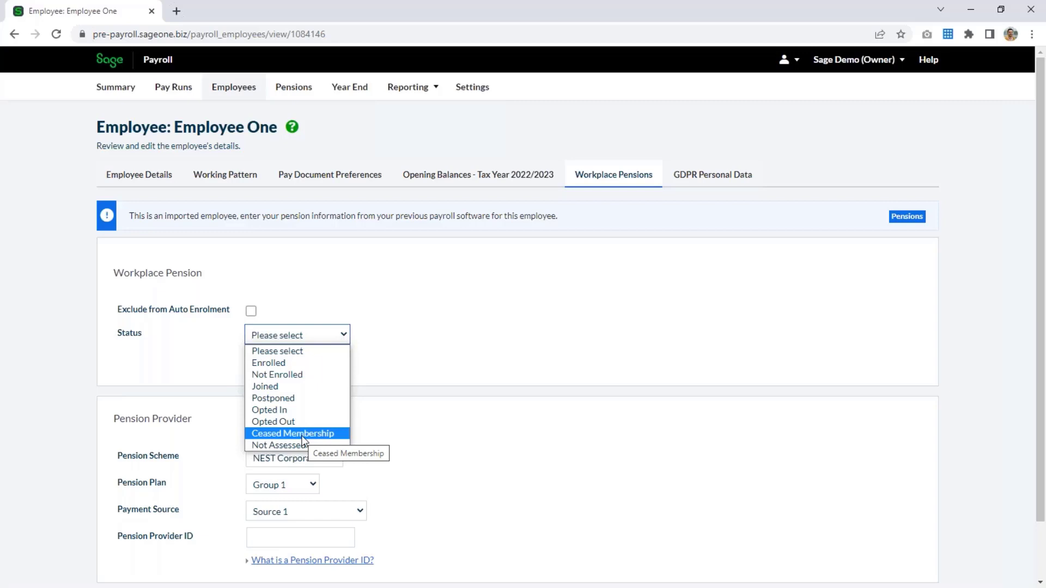
pyautogui.click(297, 363)
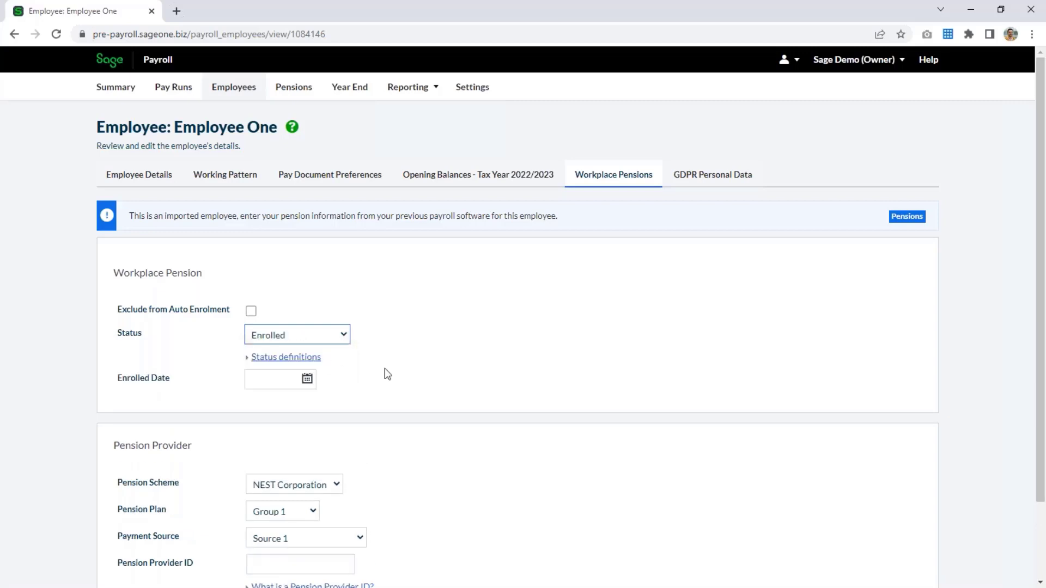
pyautogui.click(290, 380)
pyautogui.write('01')
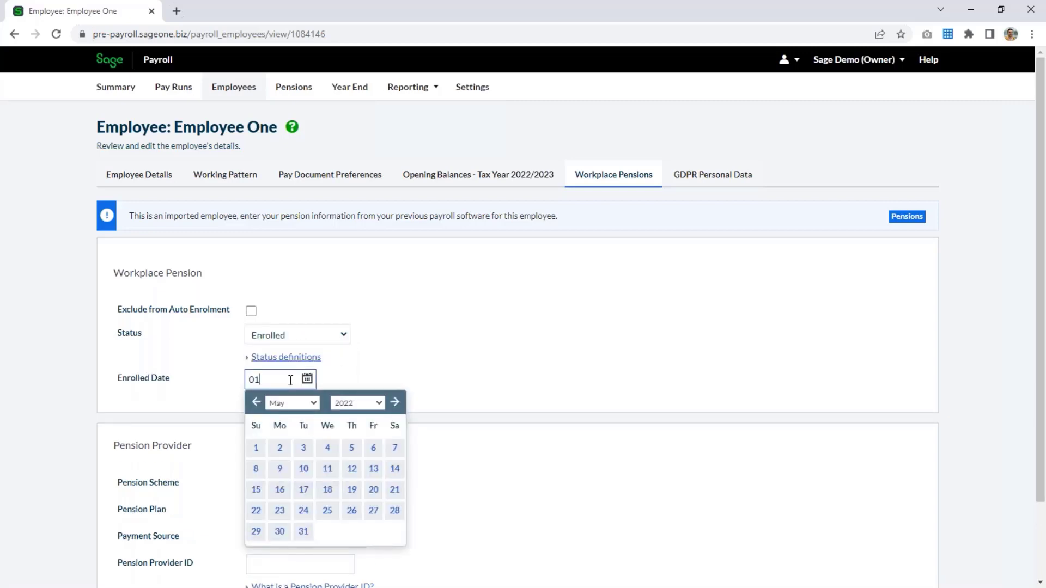
pyautogui.write('/01/2020')
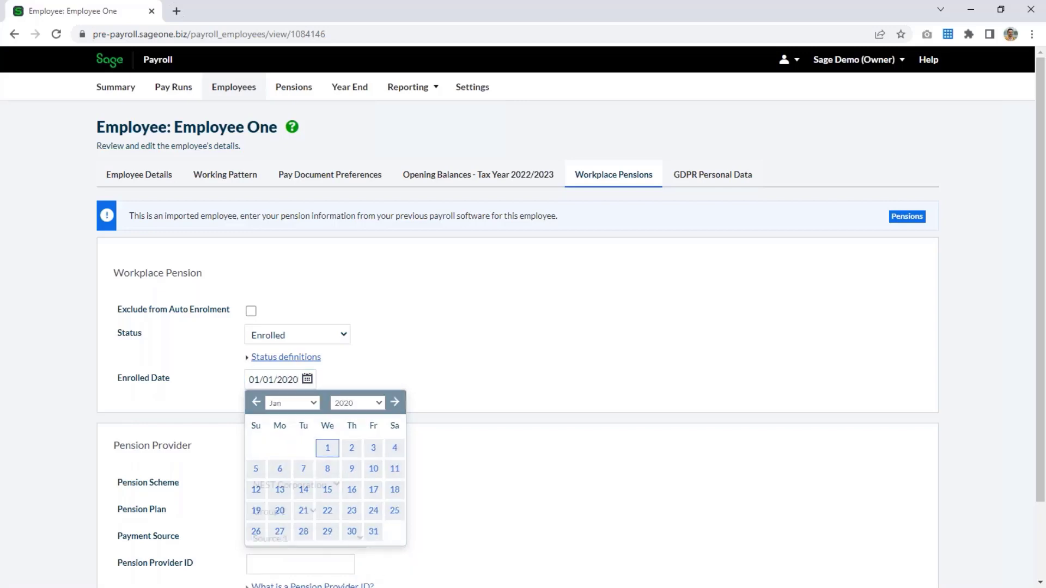
pyautogui.click(299, 358)
pyautogui.click(299, 358)
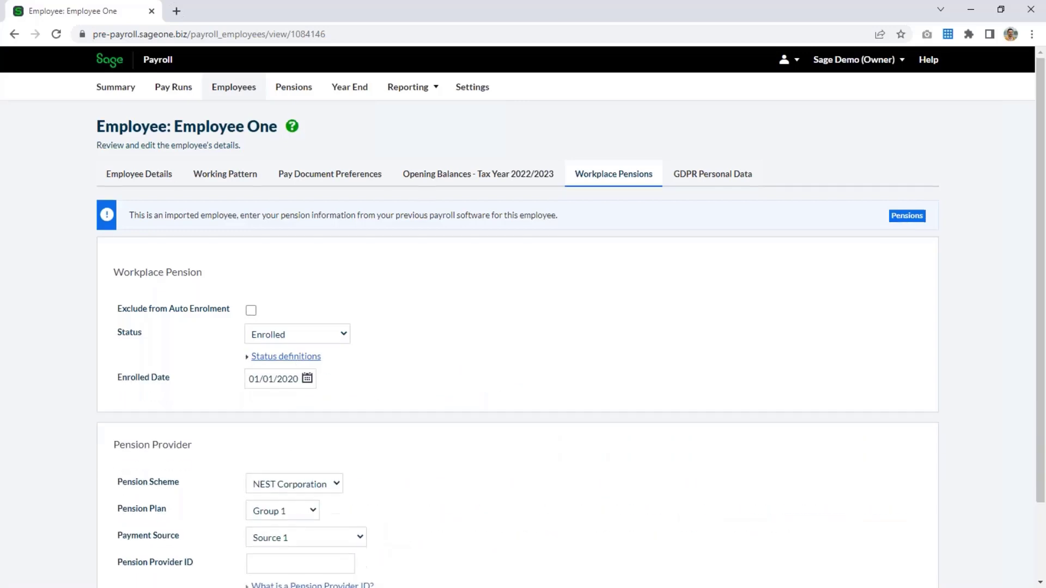
pyautogui.scroll(-3, 424, 375)
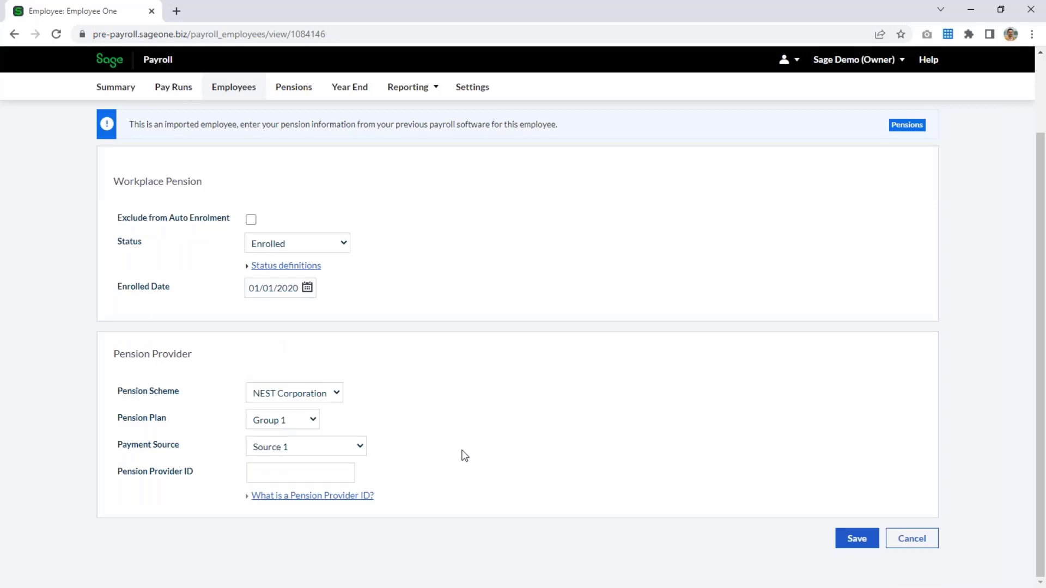
pyautogui.click(861, 545)
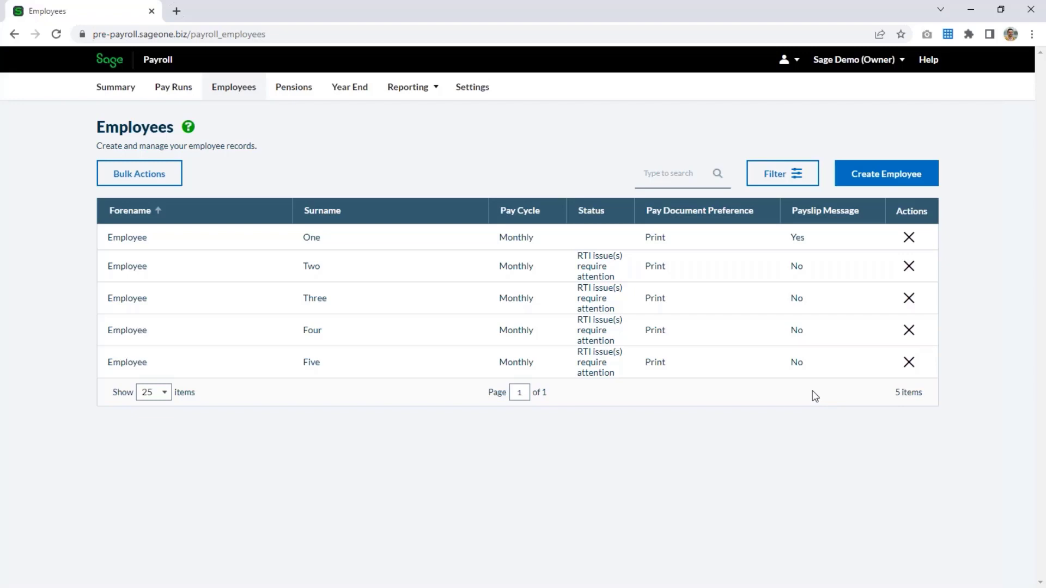
# Step: Set Employee Two's workplace pension status to Opted Out with an opted out date of 01/02/2020, and try to save the record
pyautogui.click(495, 269)
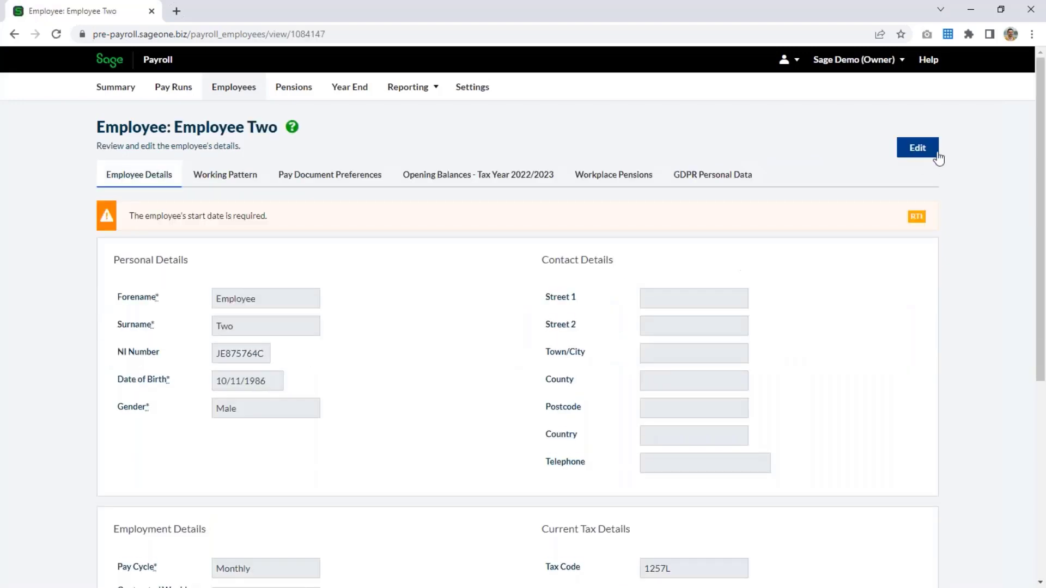
pyautogui.click(901, 154)
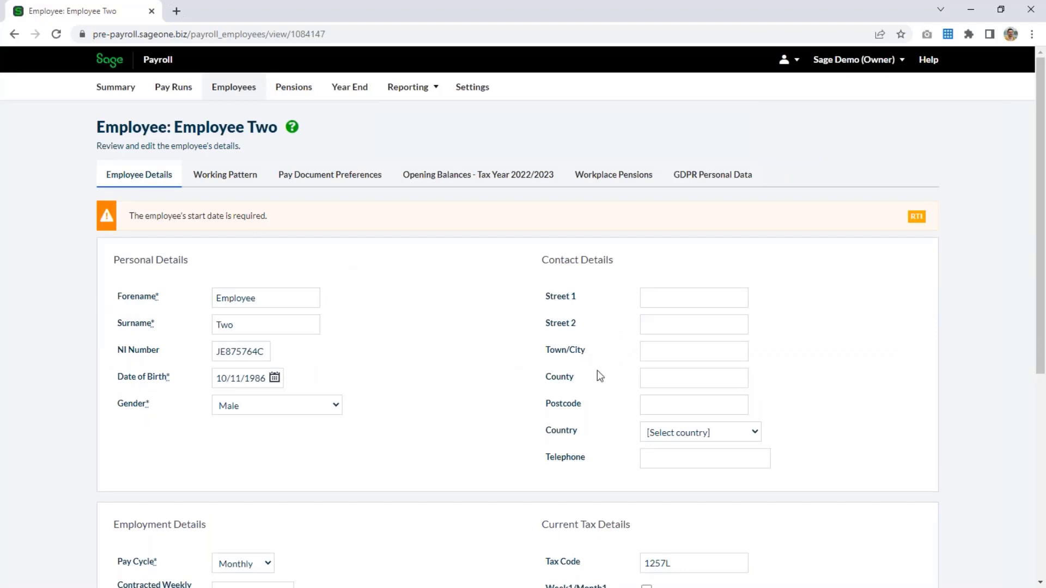
pyautogui.click(614, 174)
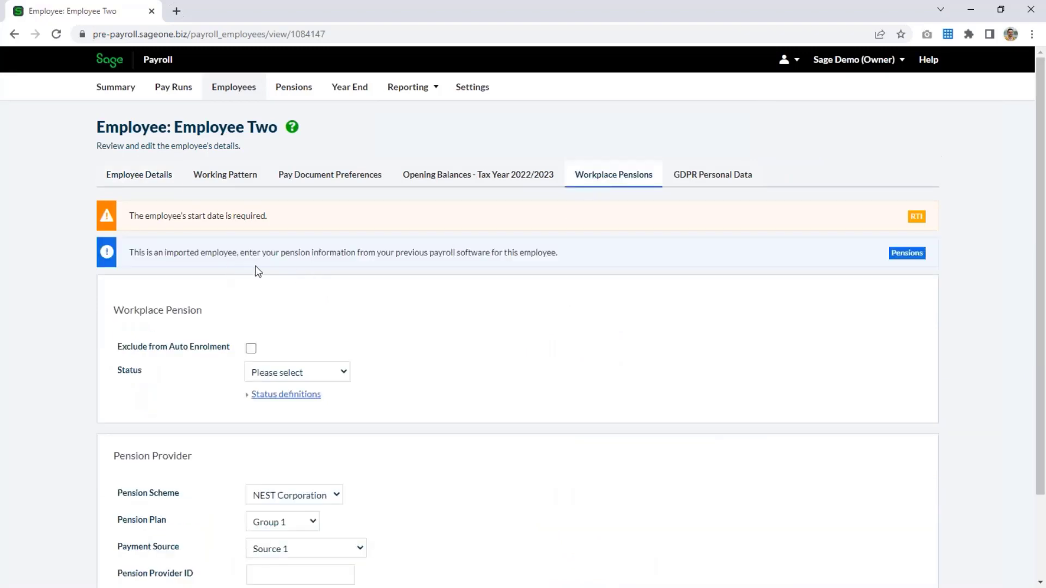
pyautogui.click(257, 372)
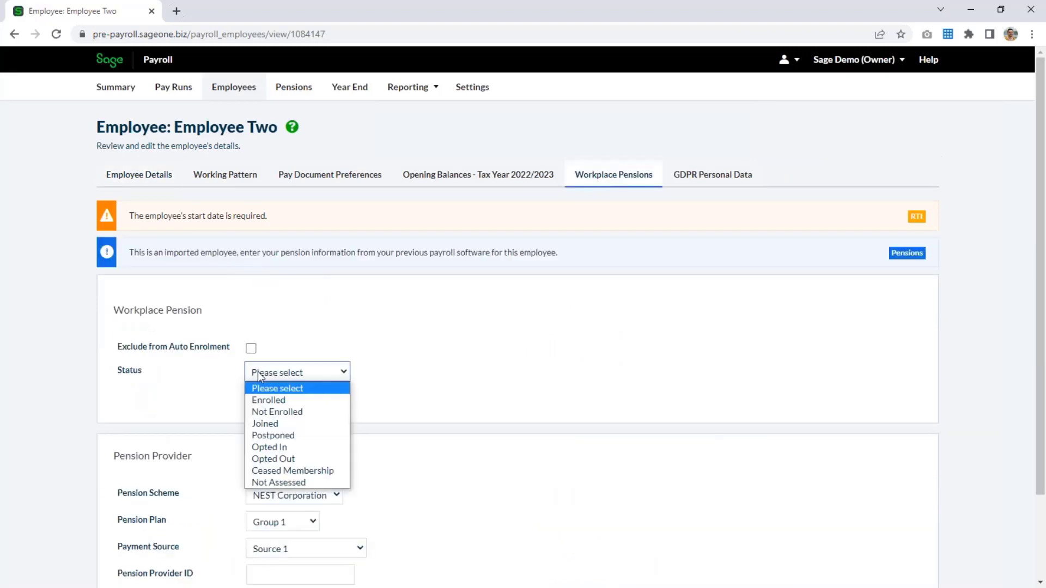
pyautogui.click(283, 459)
pyautogui.click(283, 416)
pyautogui.write('01/0')
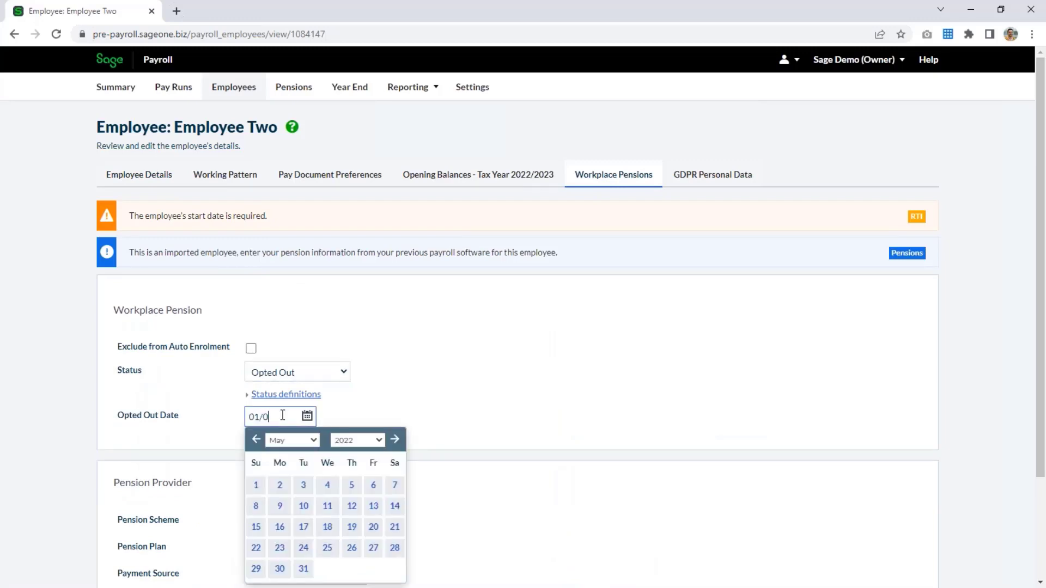
pyautogui.write('2/2020')
pyautogui.click(676, 492)
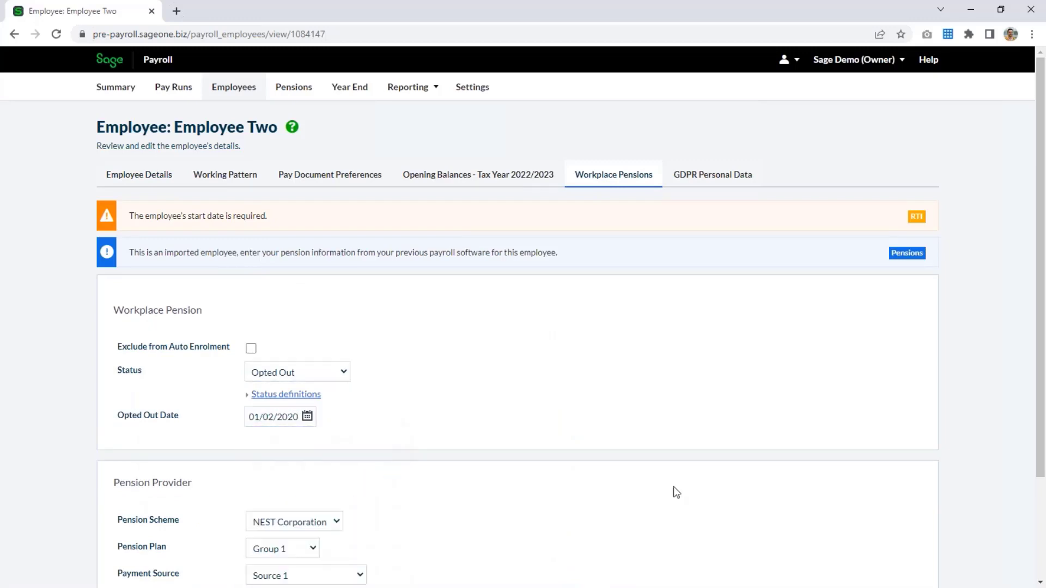
pyautogui.scroll(-3, 676, 492)
pyautogui.click(856, 538)
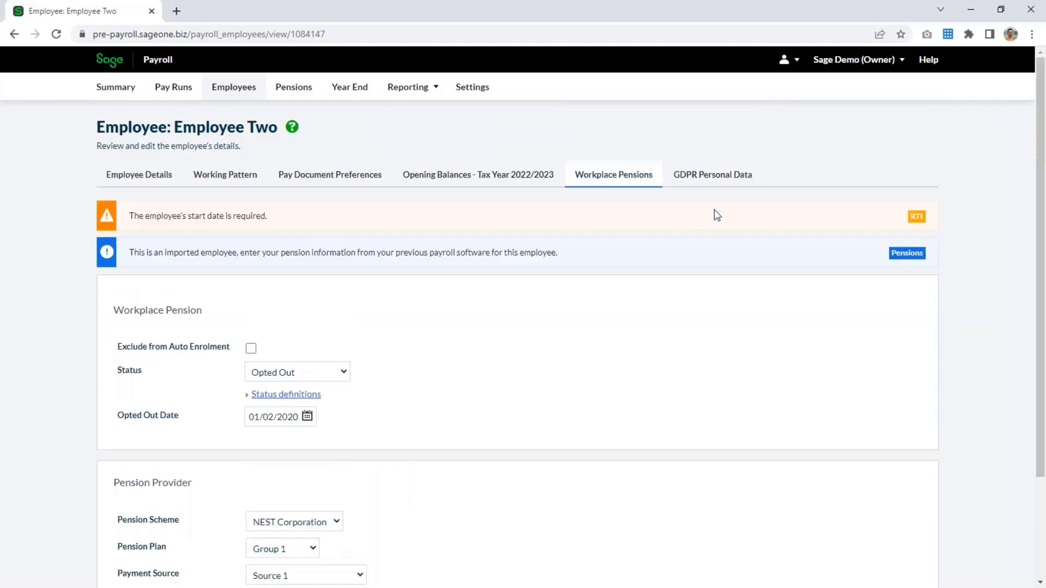
# Step: Enter 01/01/2020 as the start date in Employee Two's employment details and save the record
pyautogui.click(221, 185)
pyautogui.click(134, 175)
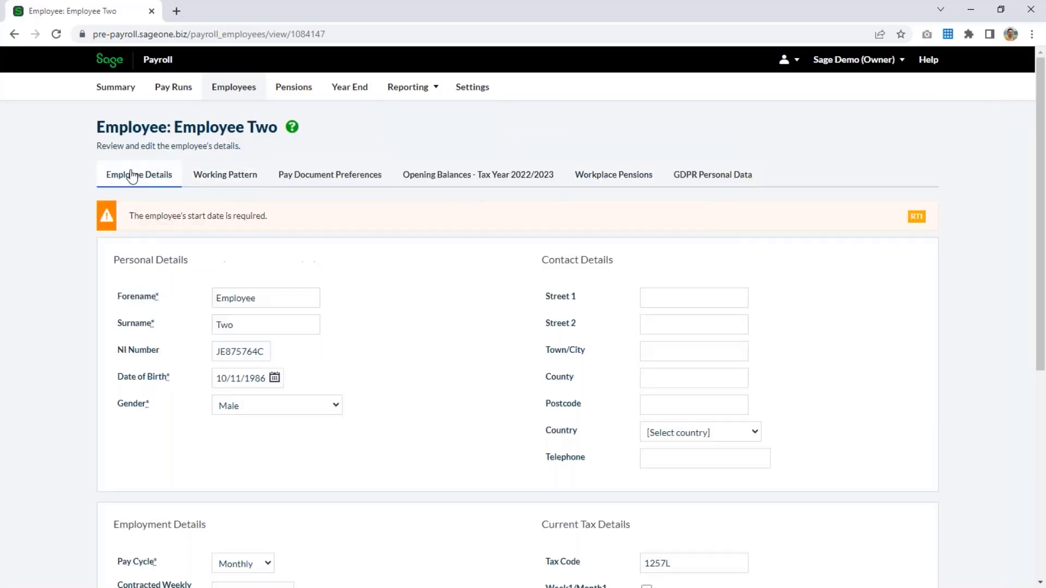
pyautogui.scroll(-3, 464, 492)
pyautogui.scroll(-3, 463, 492)
pyautogui.click(240, 386)
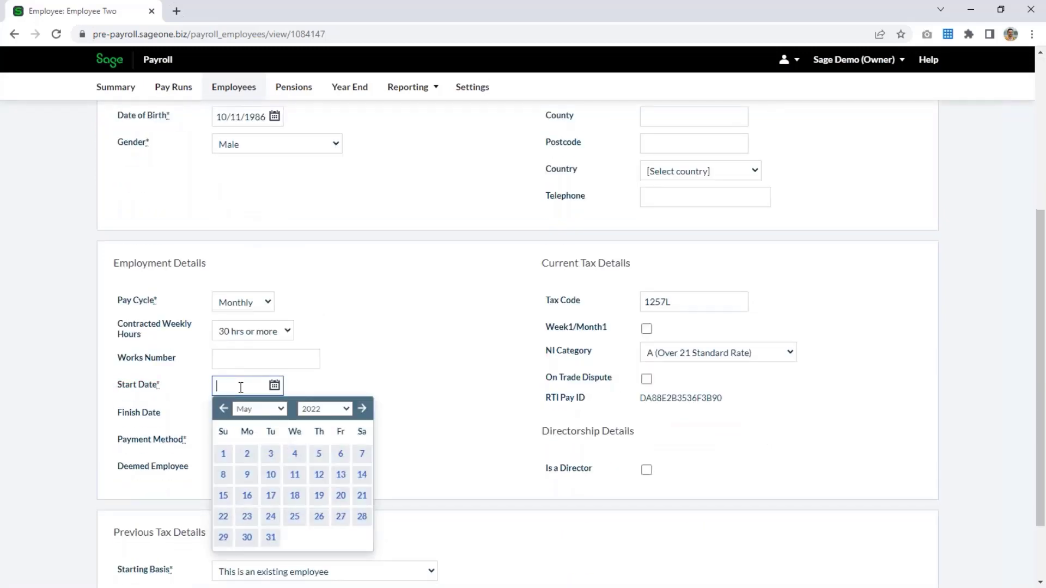
pyautogui.write('01/01/2020')
pyautogui.click(474, 366)
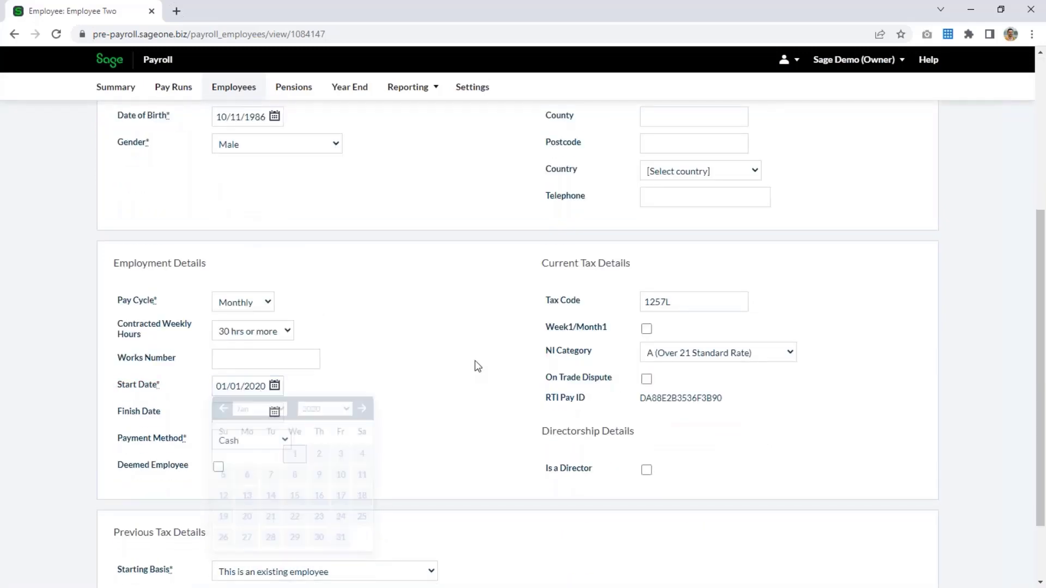
pyautogui.scroll(-2, 482, 381)
pyautogui.click(855, 540)
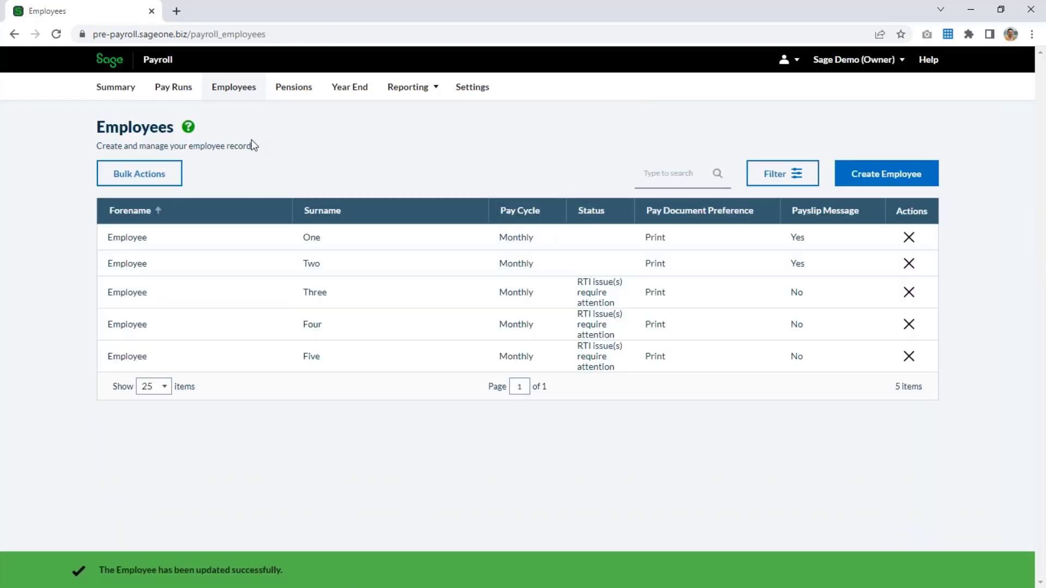
# Step: Return to the payroll summary and review the checklist for imported employees
pyautogui.click(116, 88)
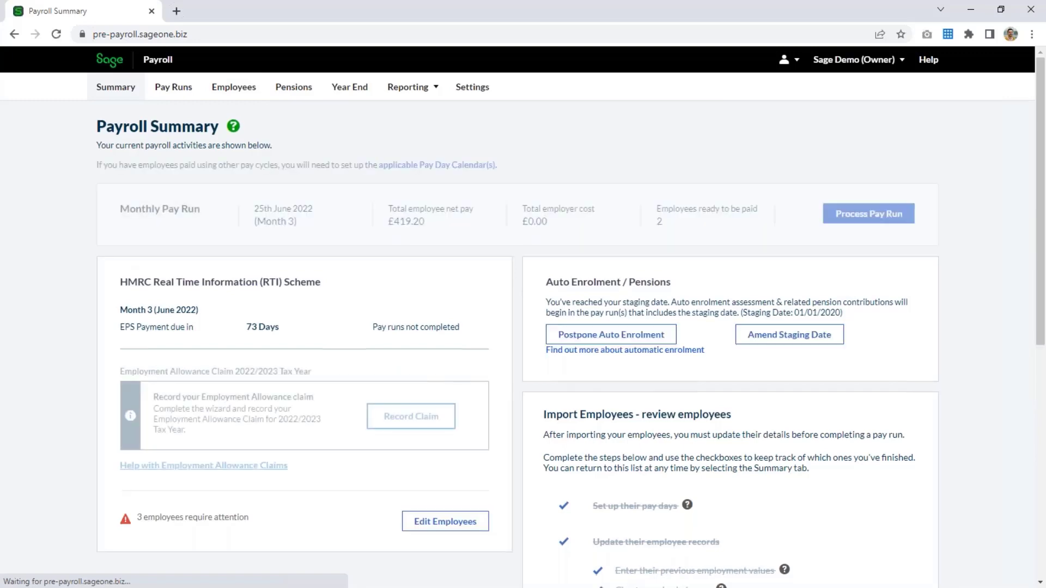
pyautogui.scroll(-6, 560, 460)
pyautogui.scroll(6, 574, 347)
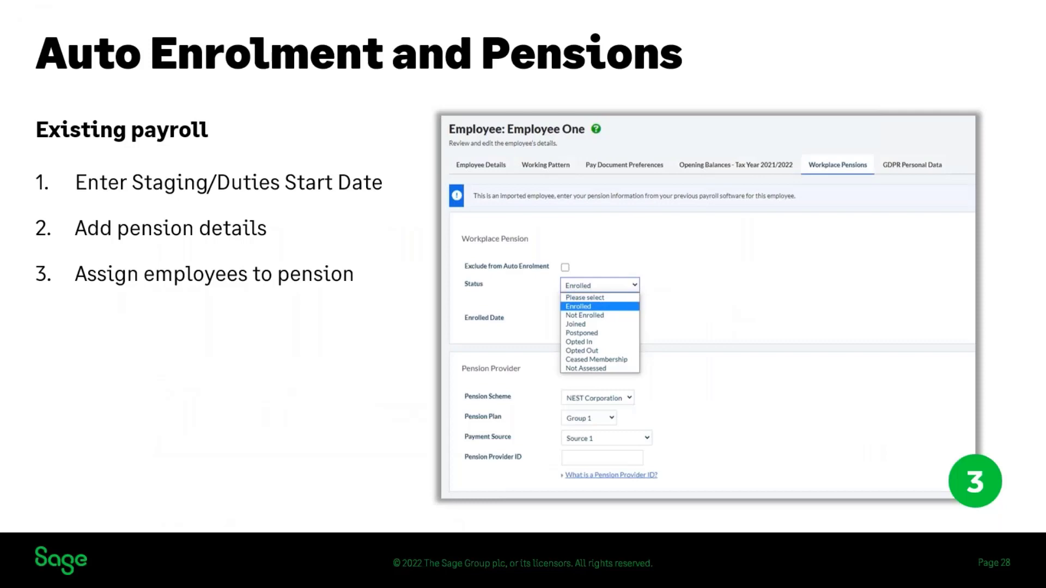
pyautogui.press('Right')
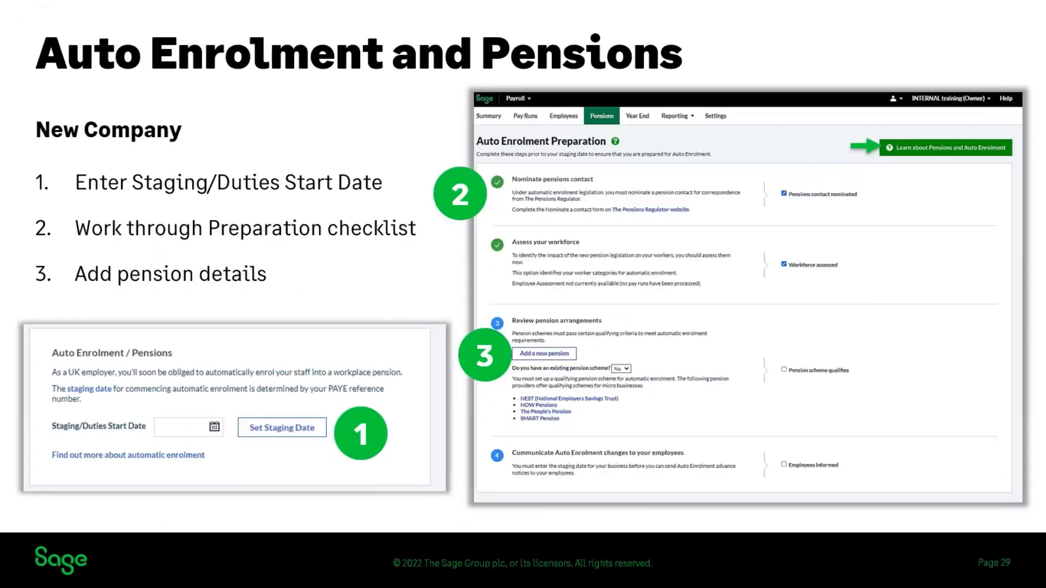